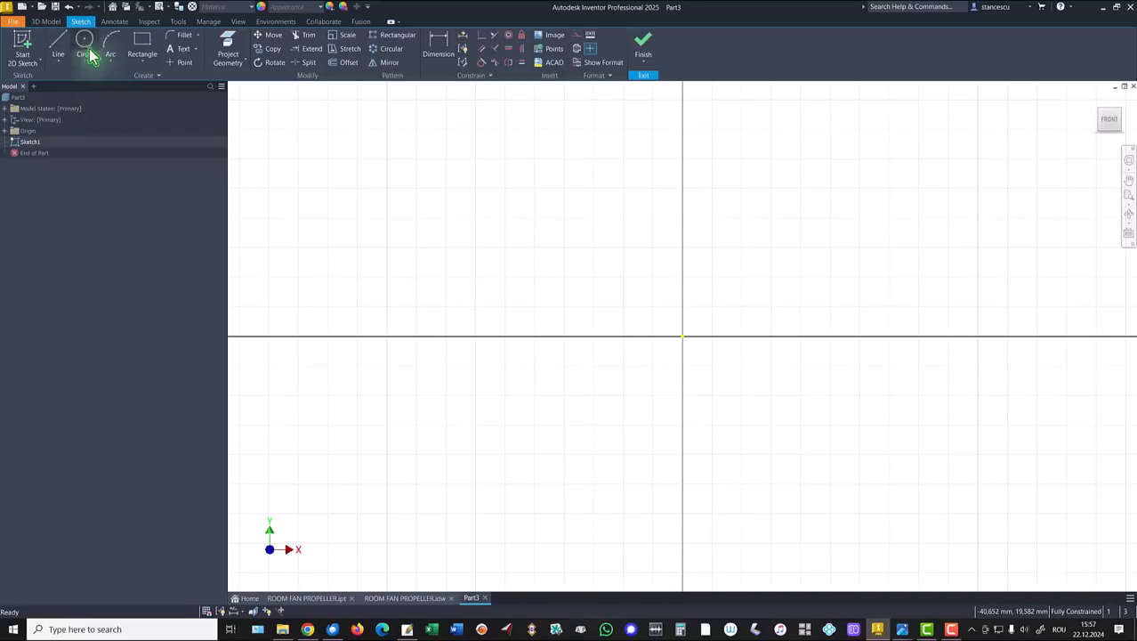
# Sketch a rectangle about 8 mm wide and 12 mm high, starting at the origin and extending up along the negative X side
pyautogui.click(142, 43)
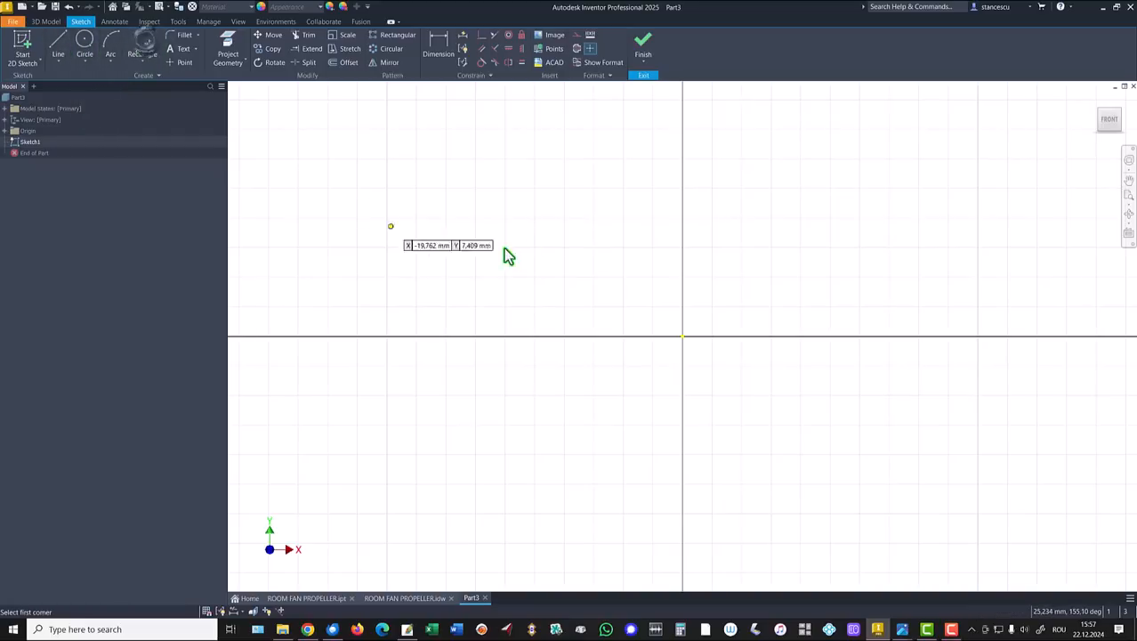
pyautogui.click(683, 336)
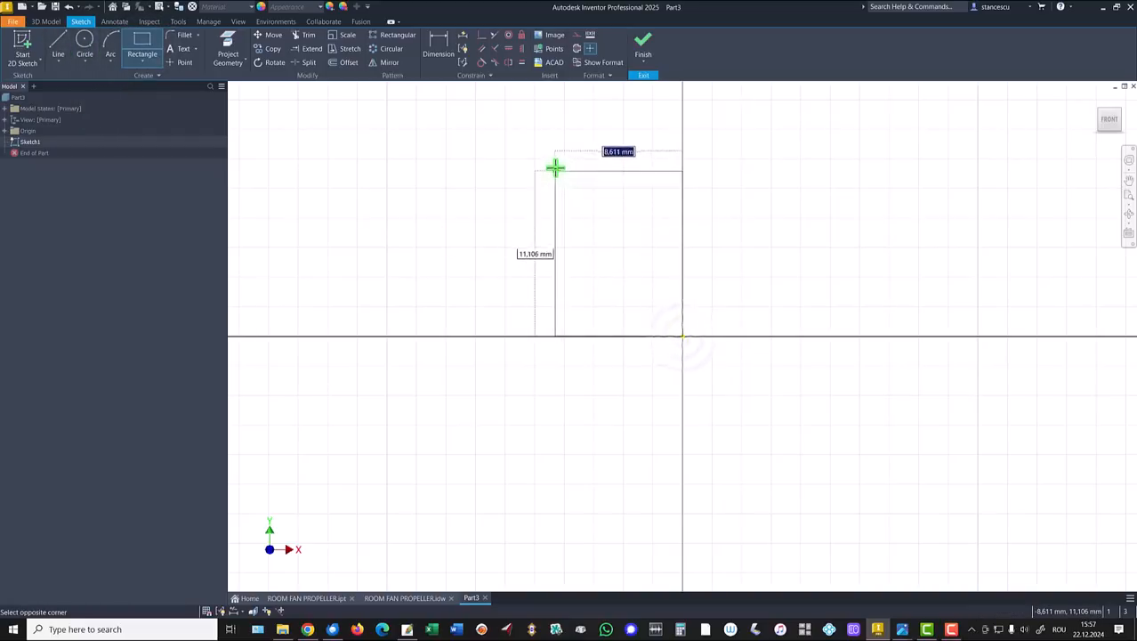
pyautogui.click(562, 154)
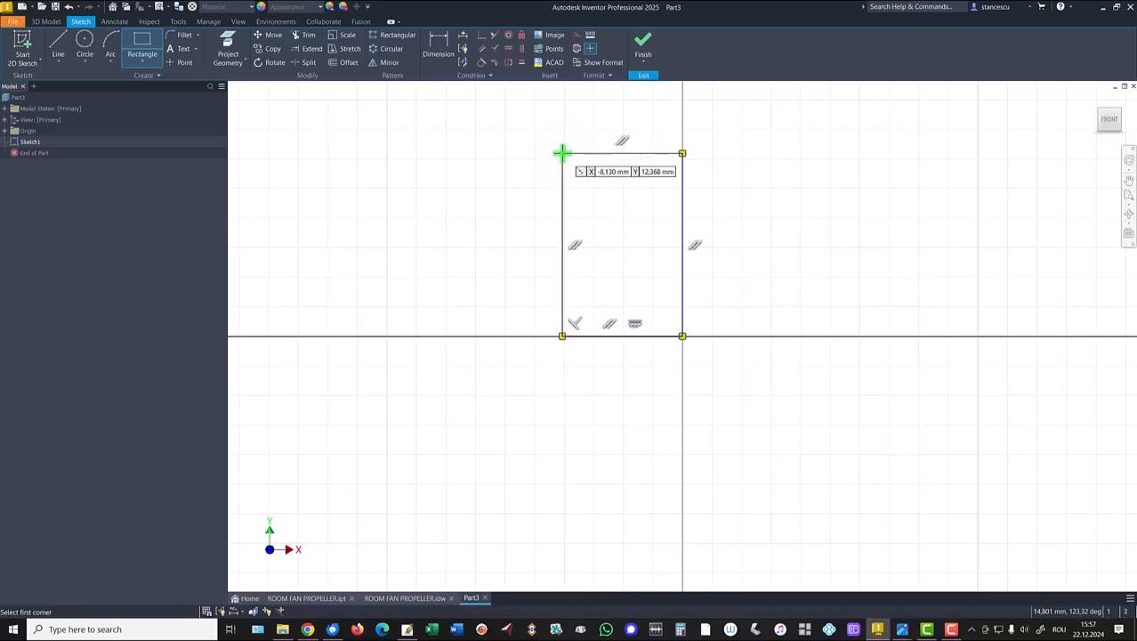
# Convert the rectangle's vertical side through the origin into a centerline
pyautogui.click(438, 45)
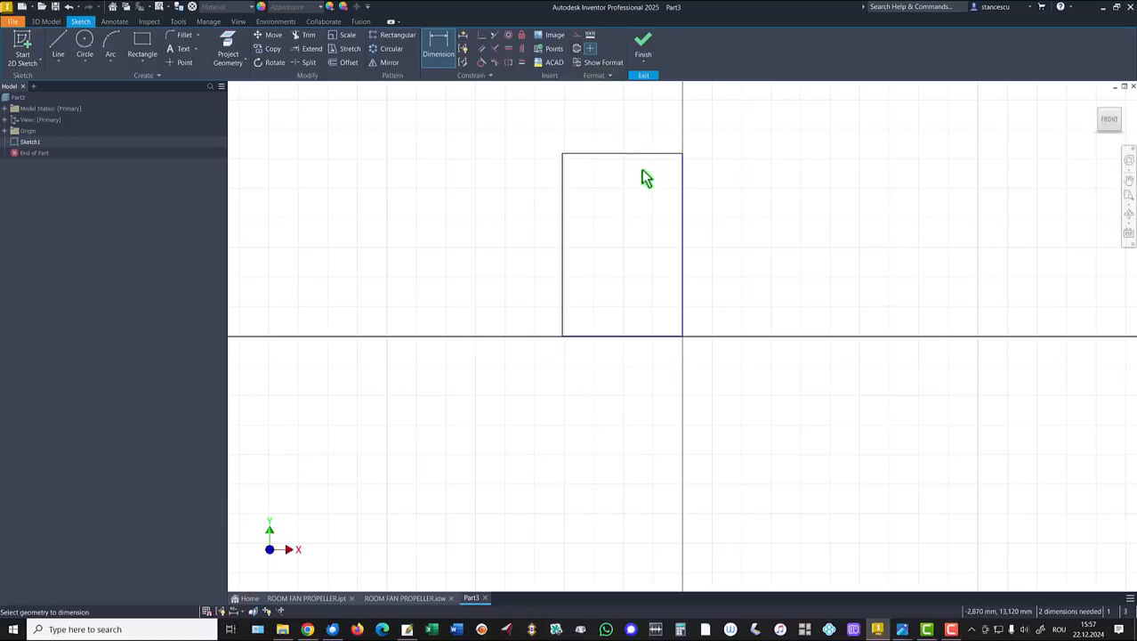
pyautogui.press('Escape')
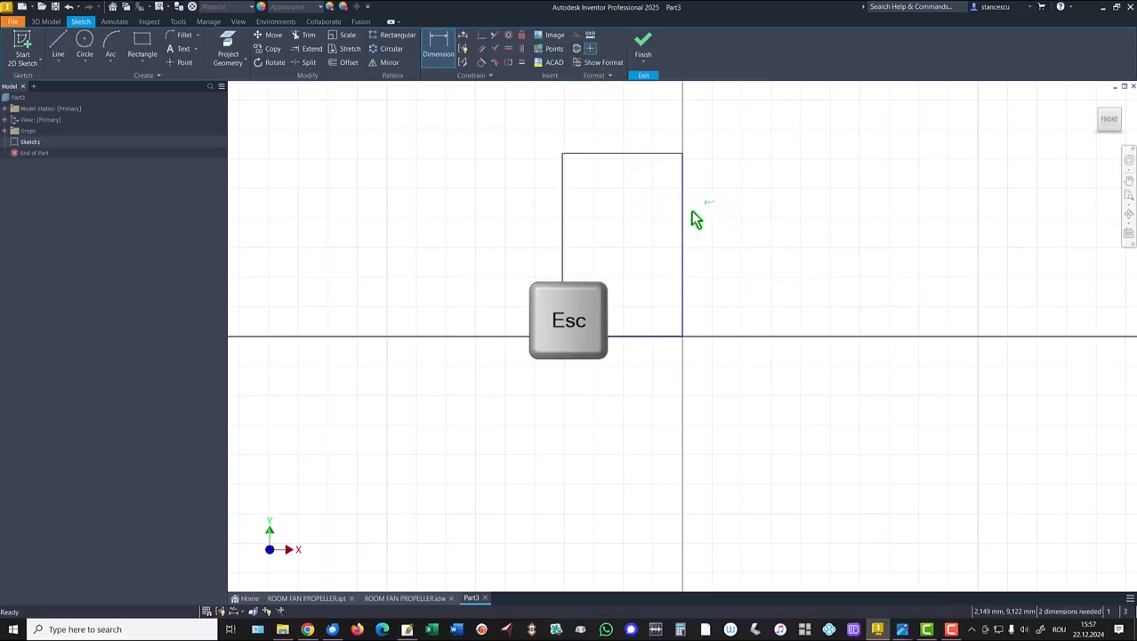
pyautogui.moveTo(712, 203); pyautogui.dragTo(643, 247)
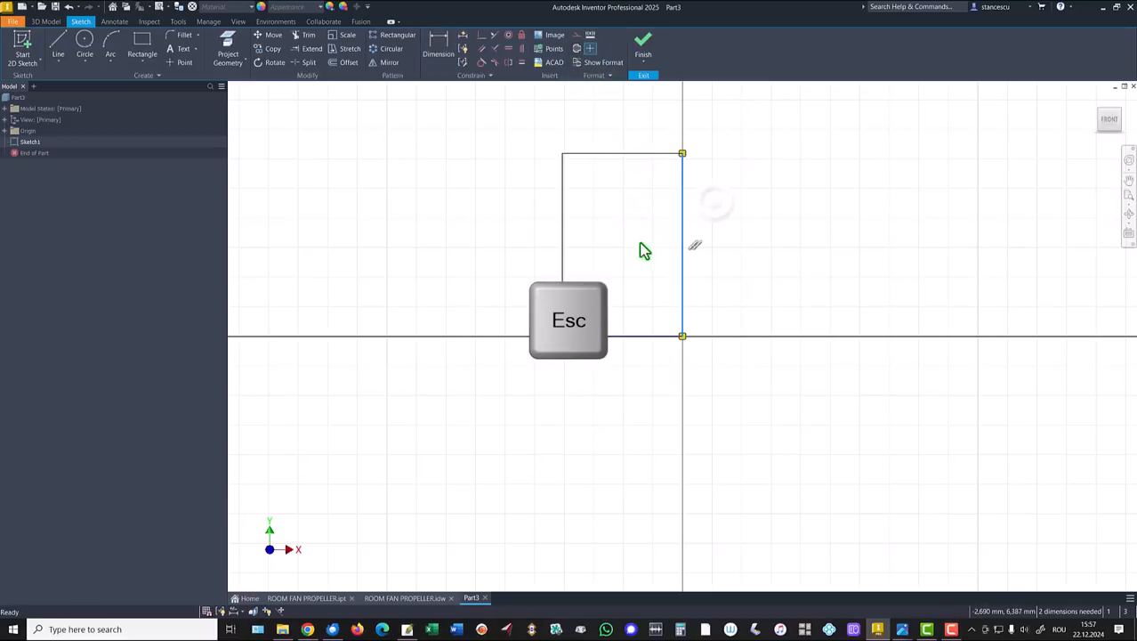
pyautogui.click(576, 49)
# Dimension the rectangle's outer vertical side to the centerline as a 30 mm diameter
pyautogui.click(447, 64)
pyautogui.click(562, 260)
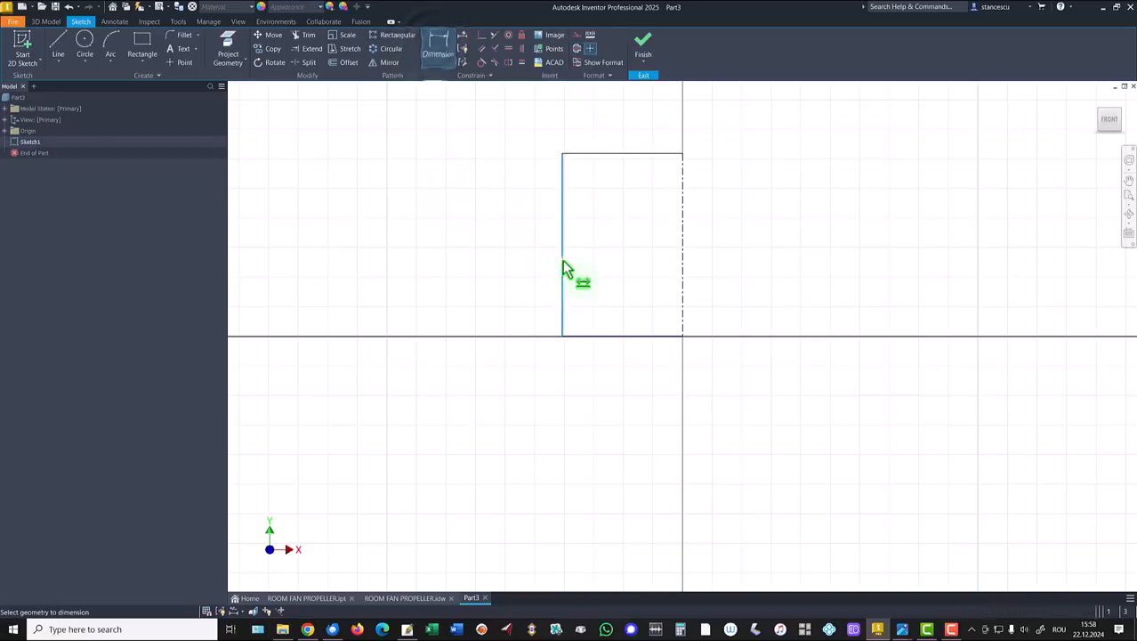
pyautogui.click(684, 292)
pyautogui.click(649, 406)
pyautogui.write('30')
pyautogui.press('Return')
pyautogui.press('Home')
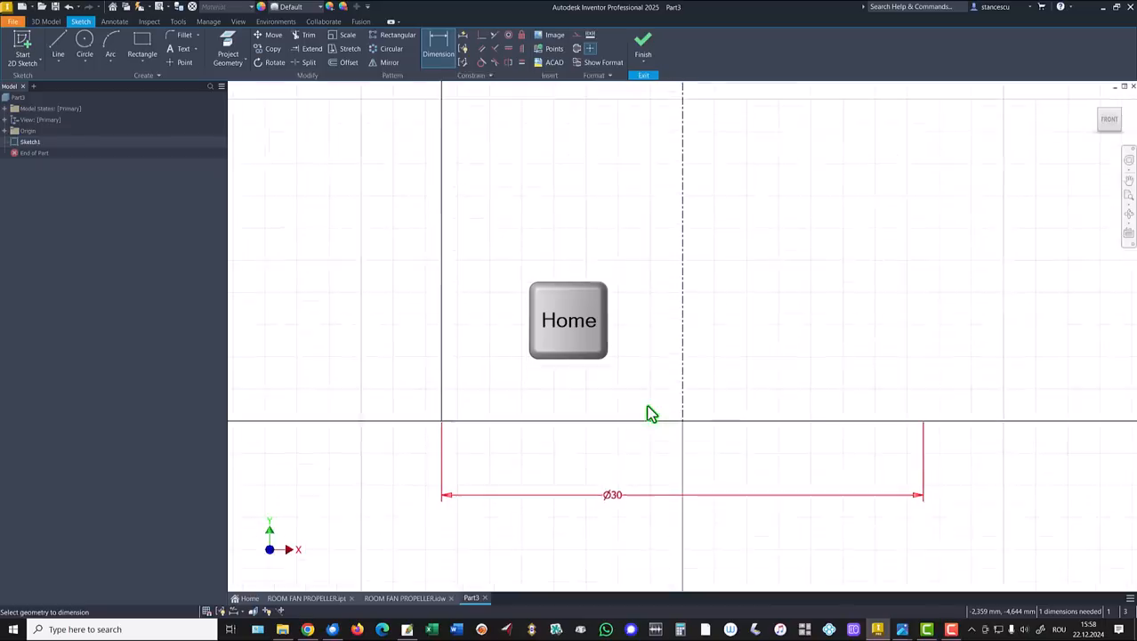
# Dimension the rectangle's height along the centerline as 50 mm
pyautogui.click(682, 285)
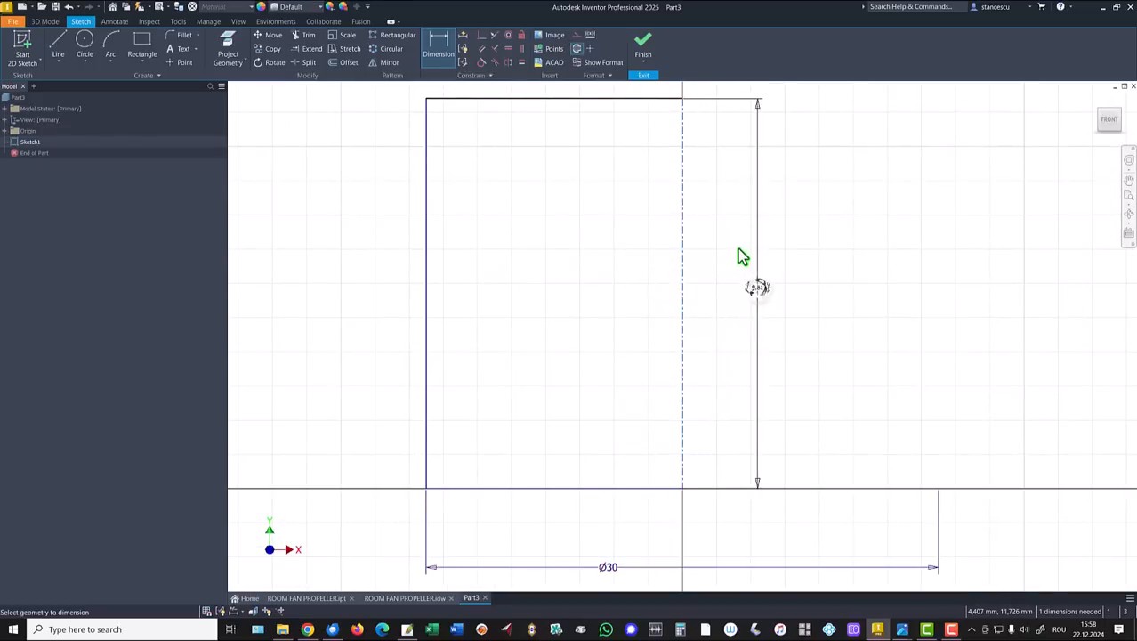
pyautogui.click(738, 251)
pyautogui.write('50')
pyautogui.press('Return')
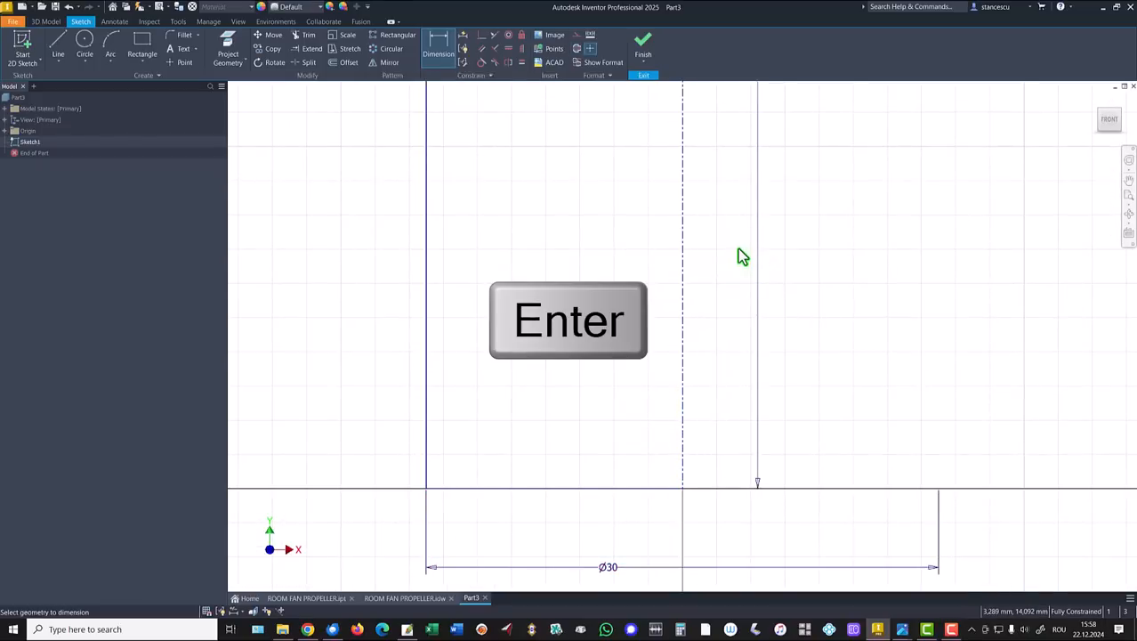
pyautogui.press('Home')
# Finish the sketch and revolve the rectangular profile a full 360 degrees around the centerline into a solid cylinder
pyautogui.click(642, 43)
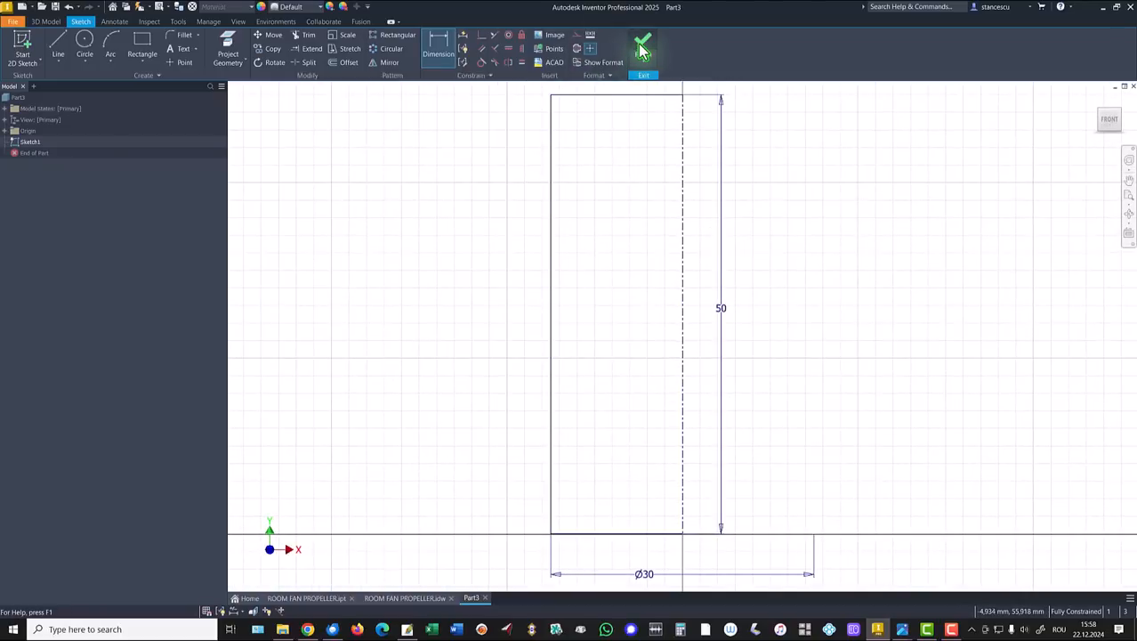
pyautogui.press('Home')
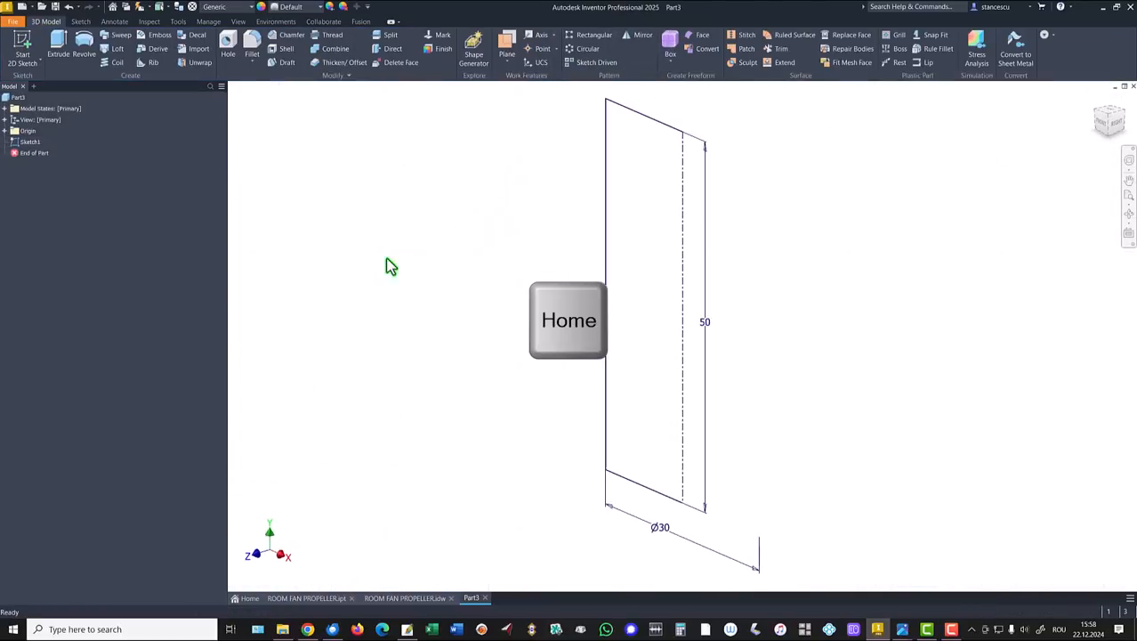
pyautogui.click(84, 45)
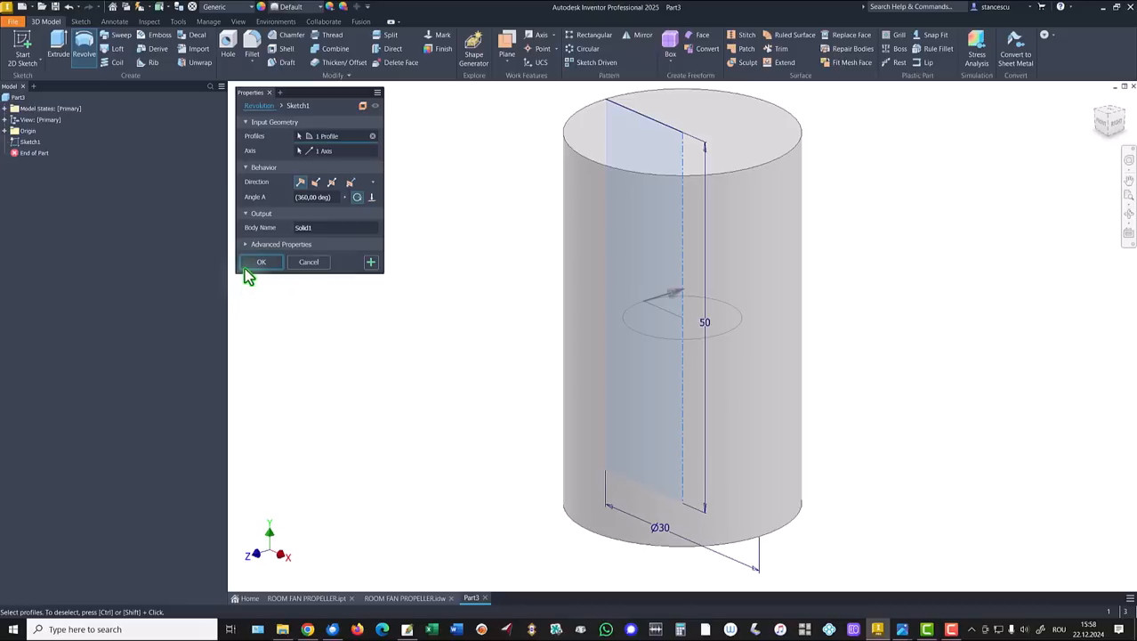
pyautogui.click(251, 262)
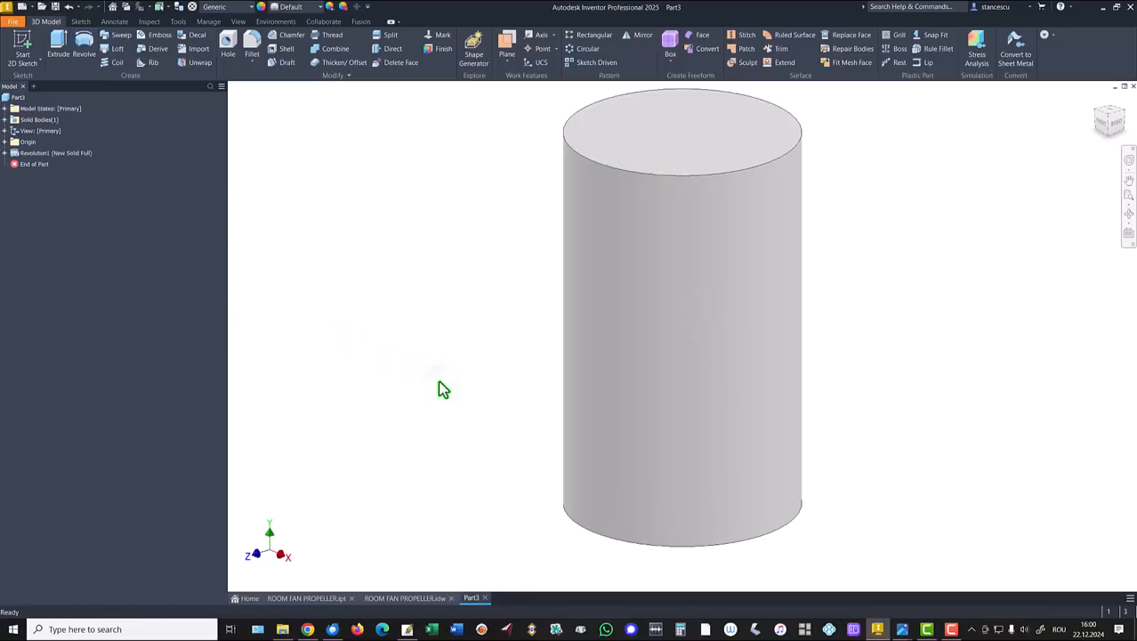
pyautogui.press('F6')
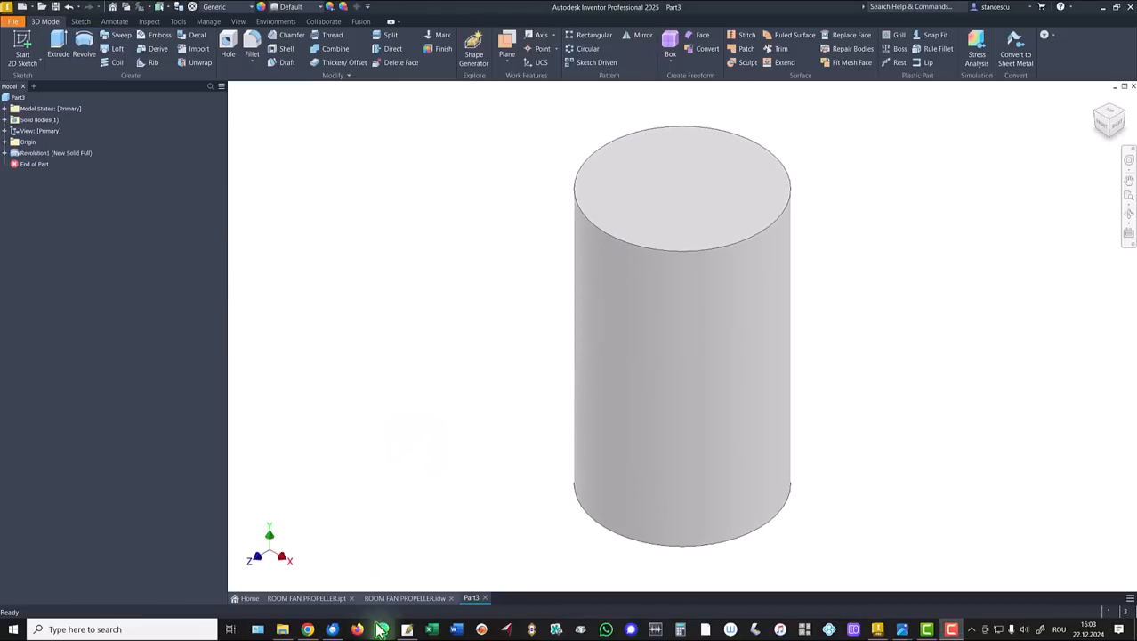
# Examine the hub and blade dimensions in the ROOM FAN PROPELLER.idw drawing, especially section A-A, and return to Part3
pyautogui.click(402, 598)
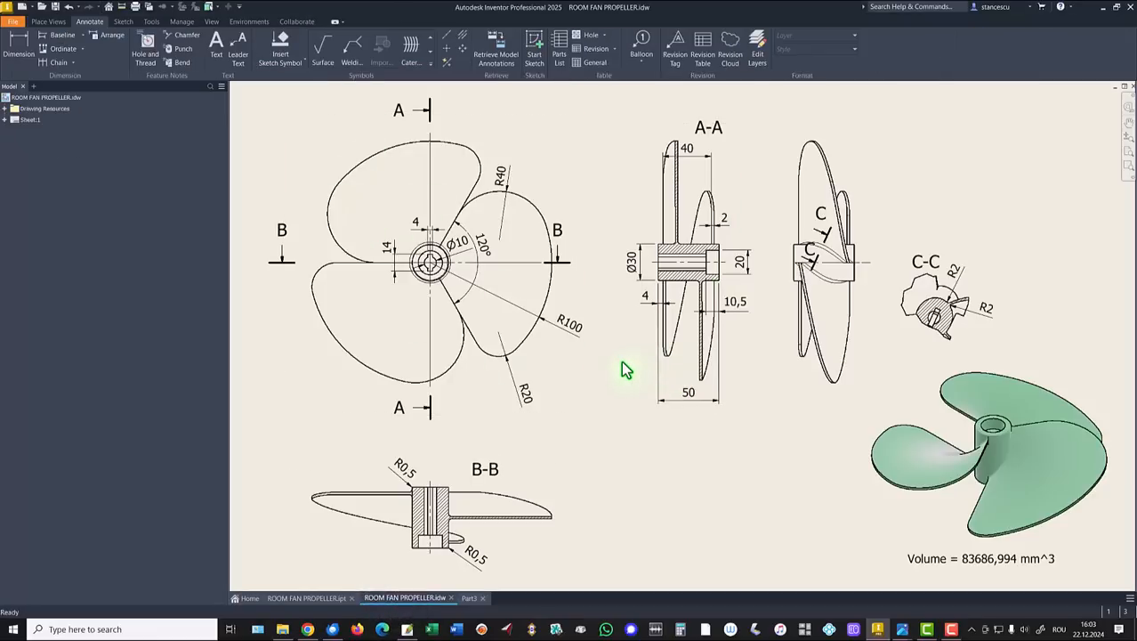
pyautogui.scroll(-3, 723, 178)
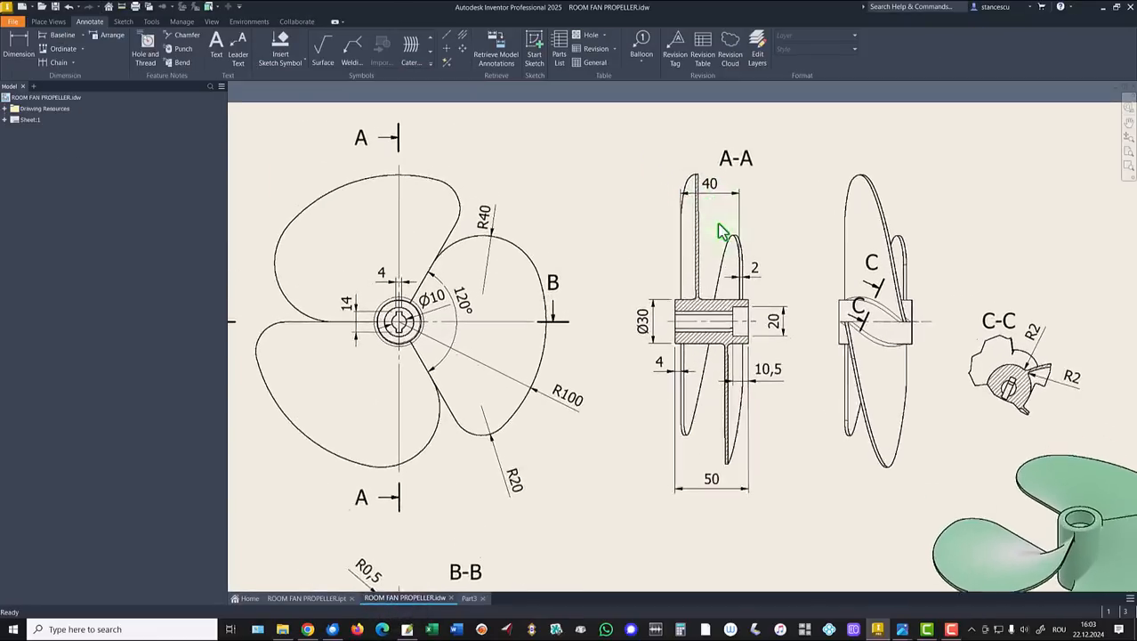
pyautogui.scroll(-1, 743, 223)
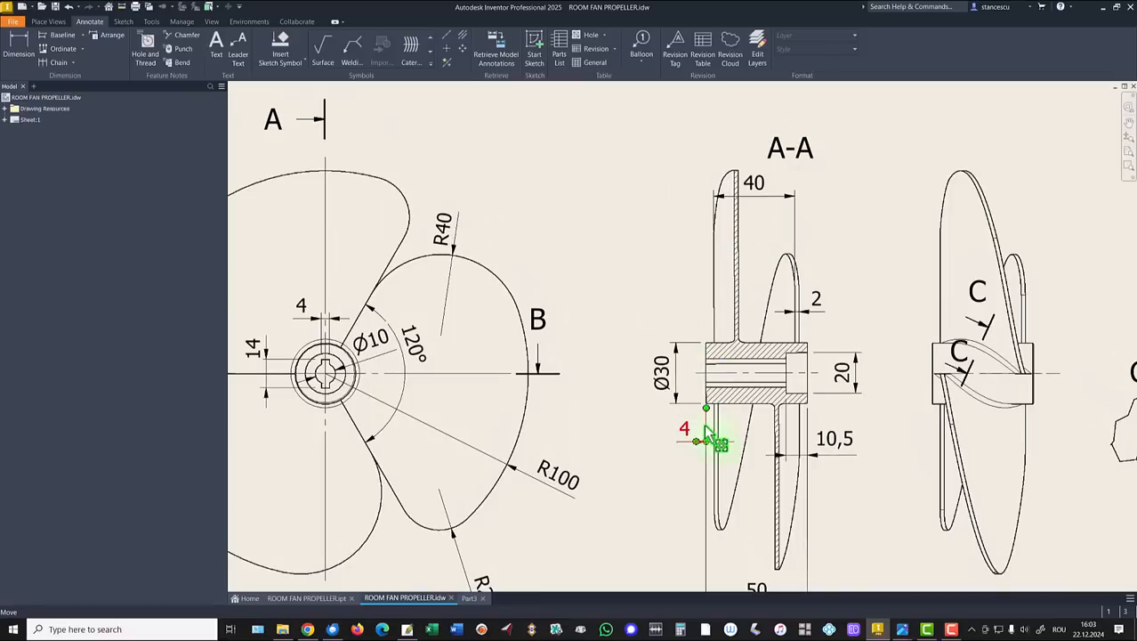
pyautogui.scroll(-1, 696, 419)
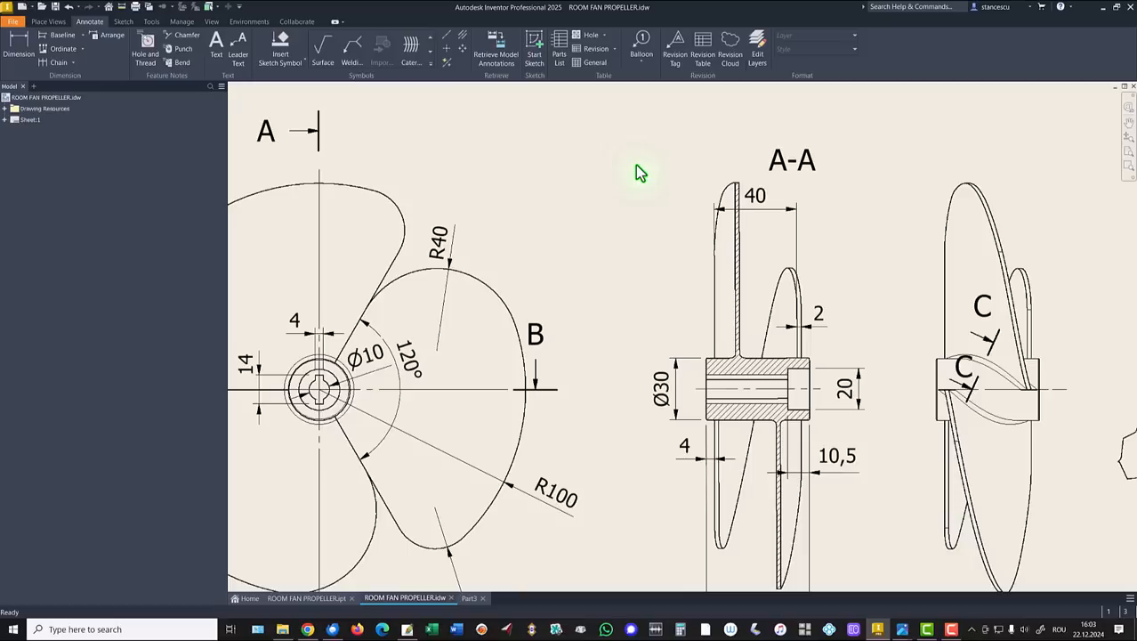
pyautogui.press('Home')
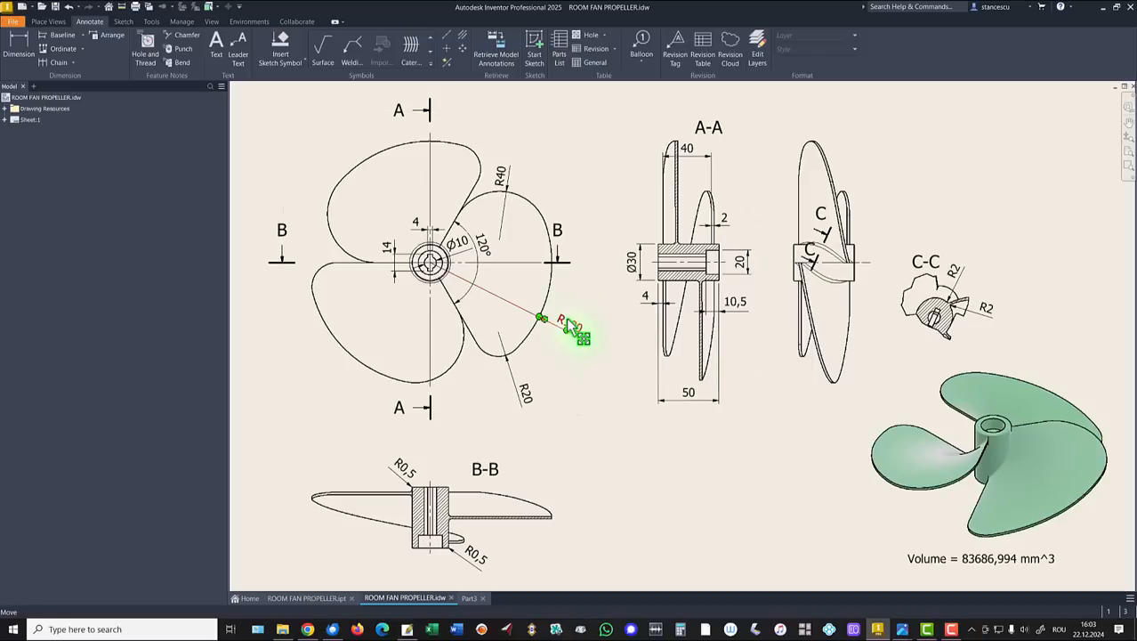
pyautogui.click(467, 599)
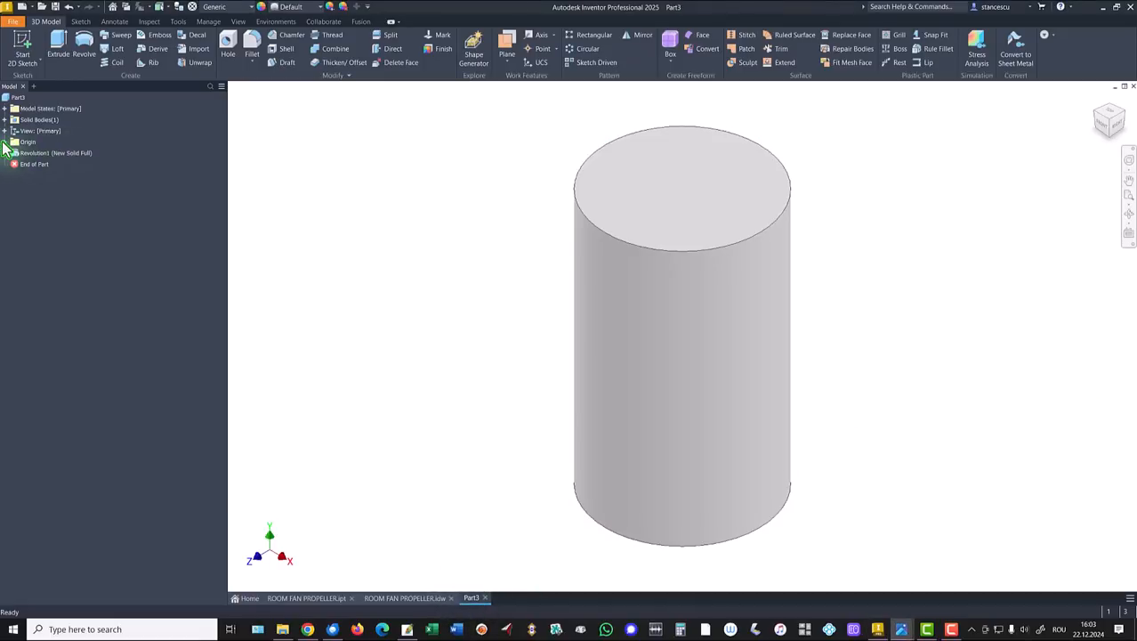
# Create a sketch on the XY origin plane and slice the graphics to expose the cylinder's cross-section
pyautogui.click(6, 142)
pyautogui.click(40, 175)
pyautogui.press('pageup')
pyautogui.click(690, 333)
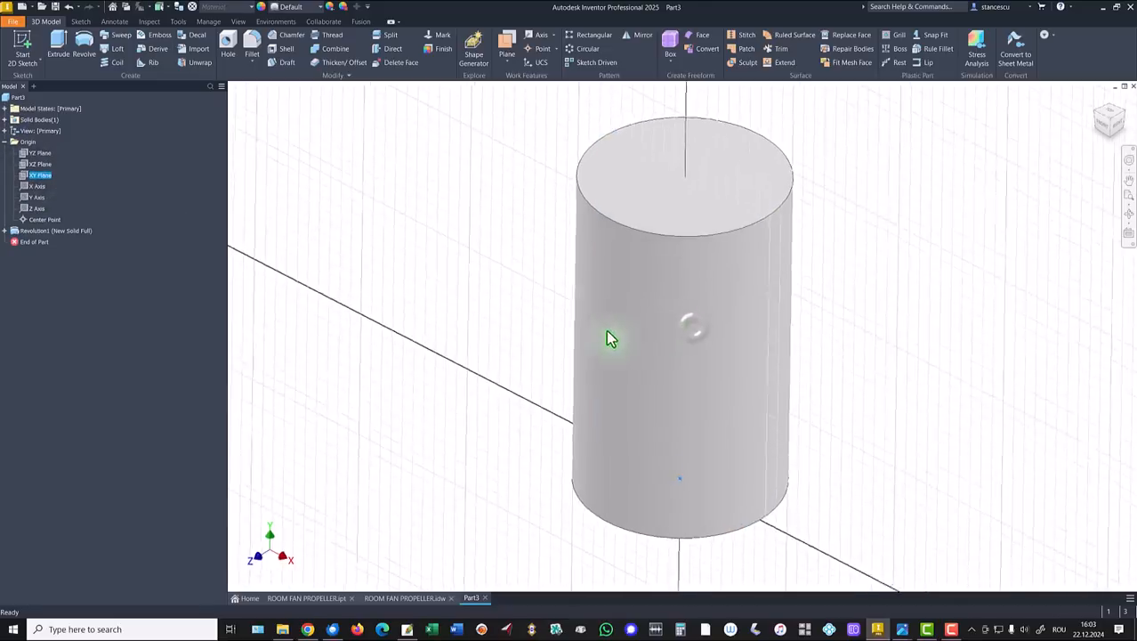
pyautogui.press('Home')
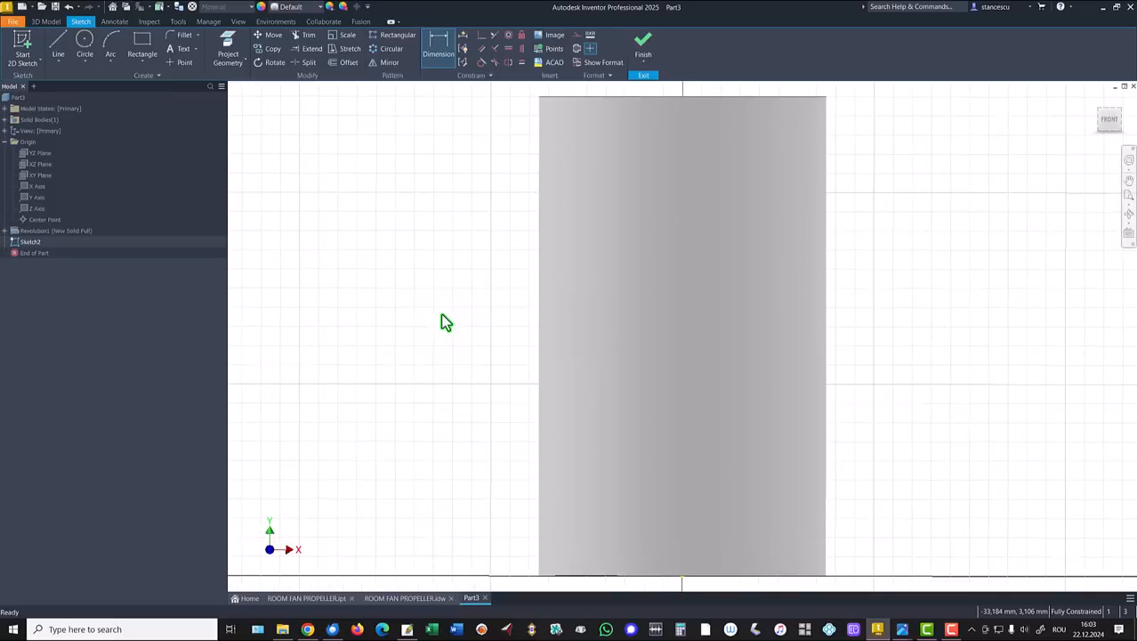
pyautogui.press('F7')
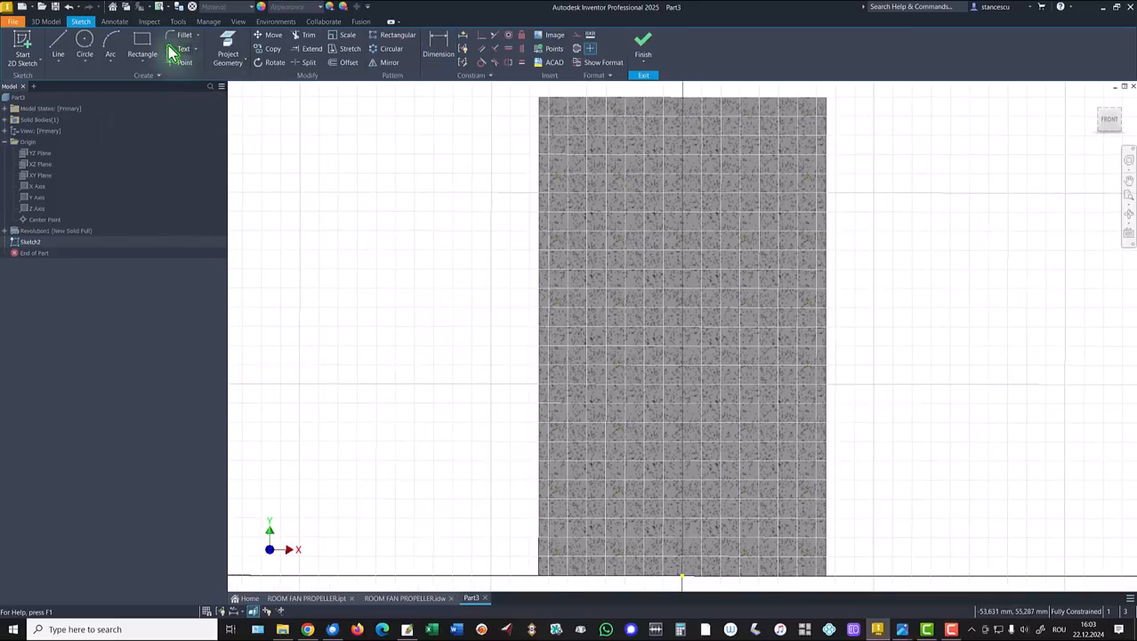
# Project the cylinder's edge on the negative X side and draw a rectangle about 27 mm long and 2 mm high outward from it
pyautogui.click(228, 51)
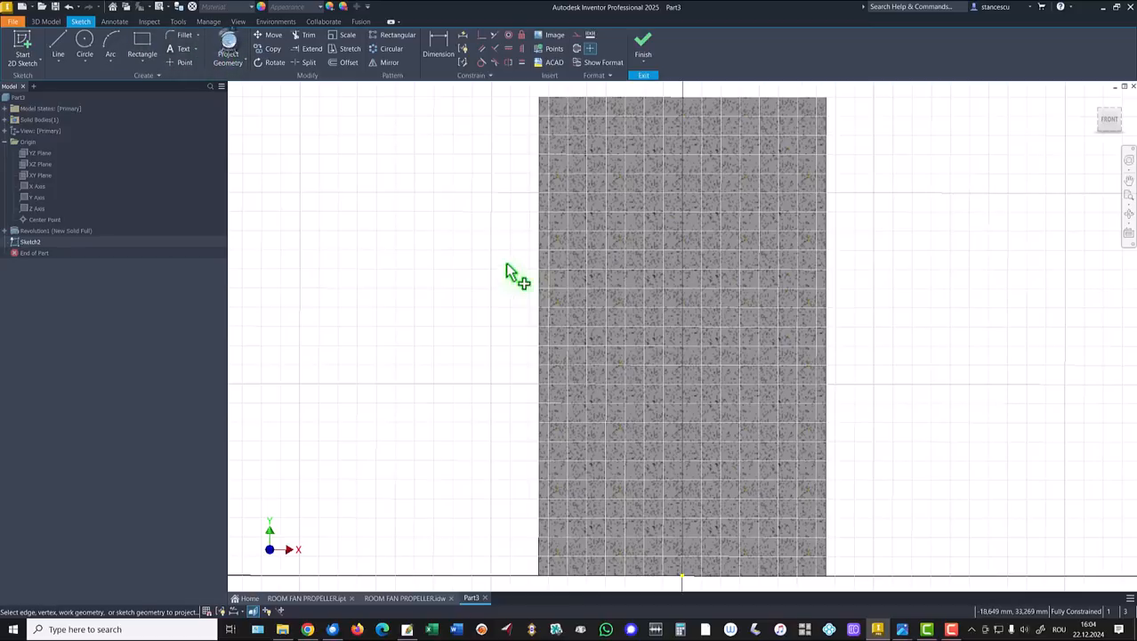
pyautogui.click(540, 325)
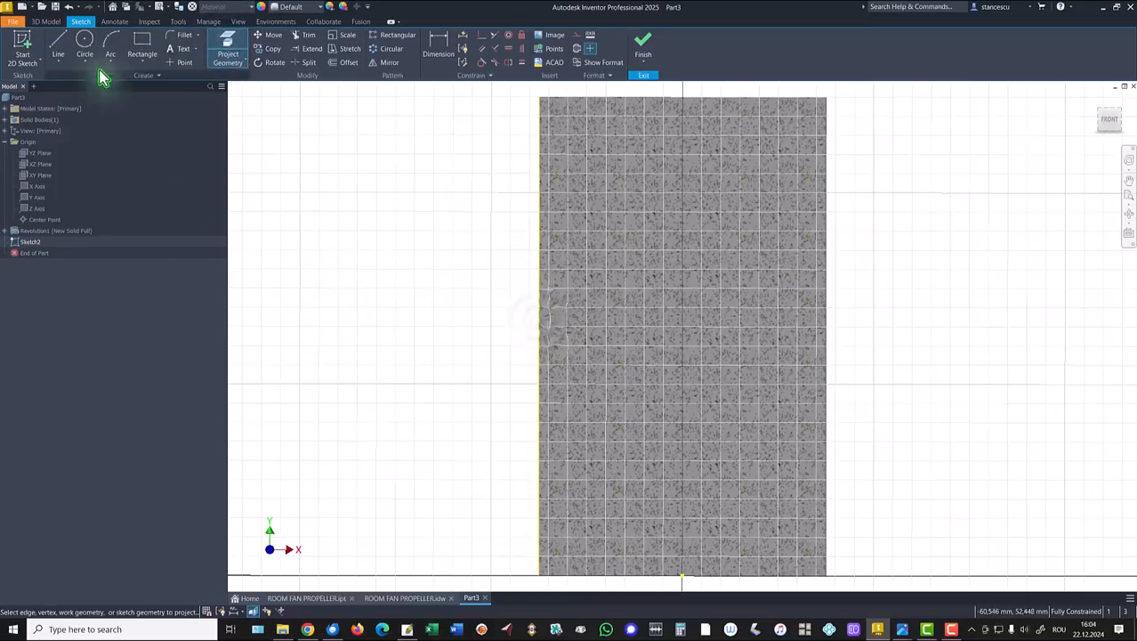
pyautogui.click(141, 39)
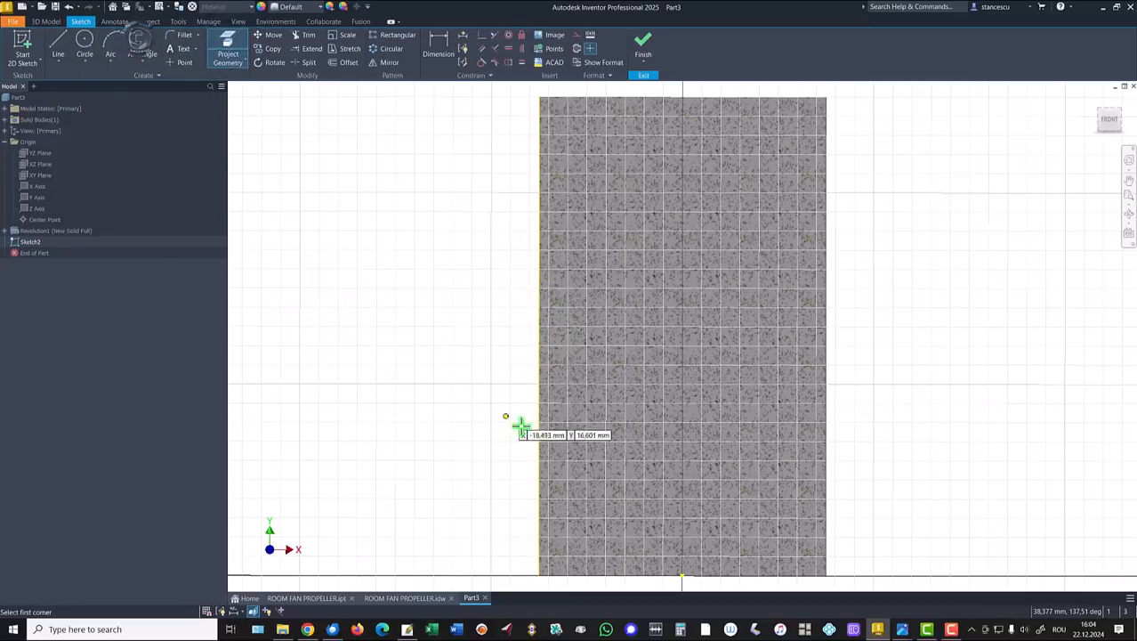
pyautogui.click(538, 495)
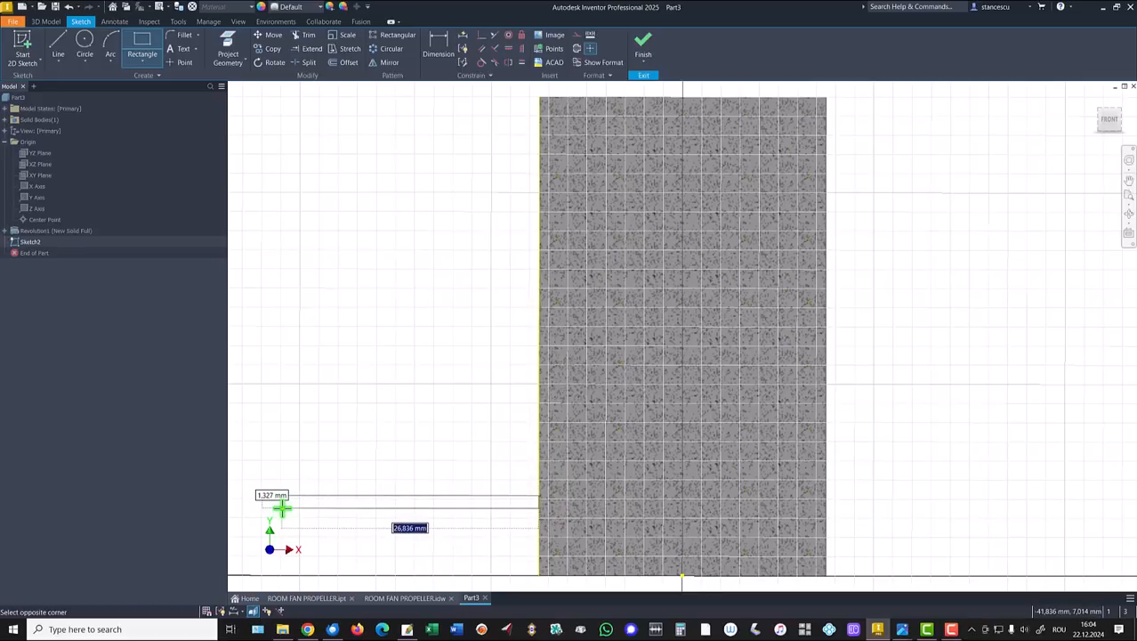
pyautogui.press('Tab')
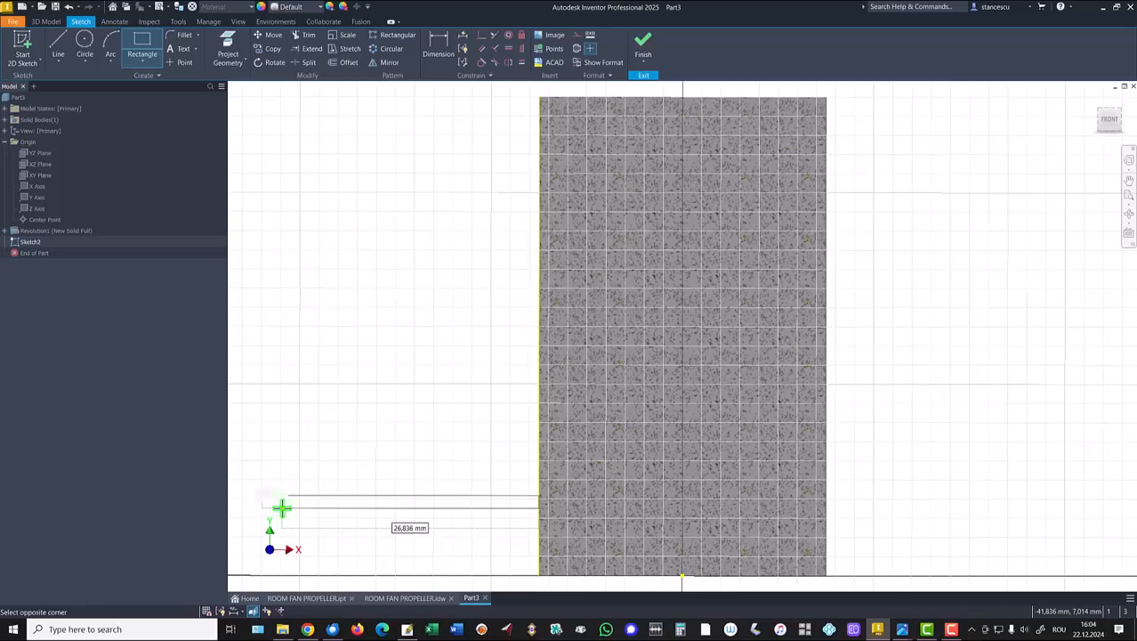
pyautogui.press('Return')
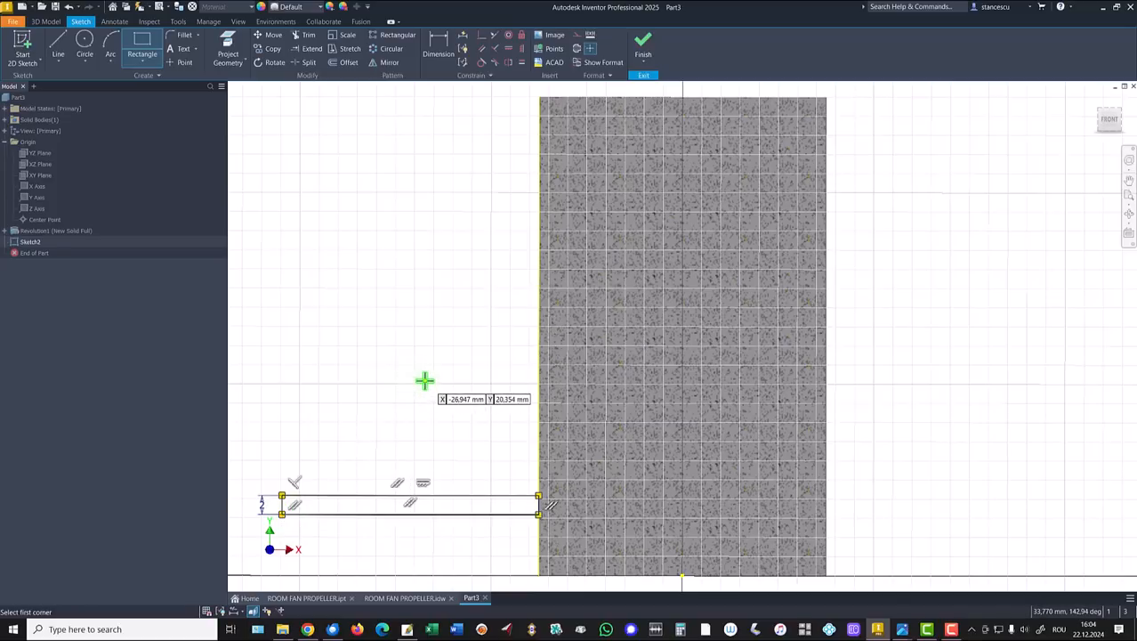
# Dimension the horizontal distance from the thin rectangle's outer end to the origin as 100 mm
pyautogui.click(438, 46)
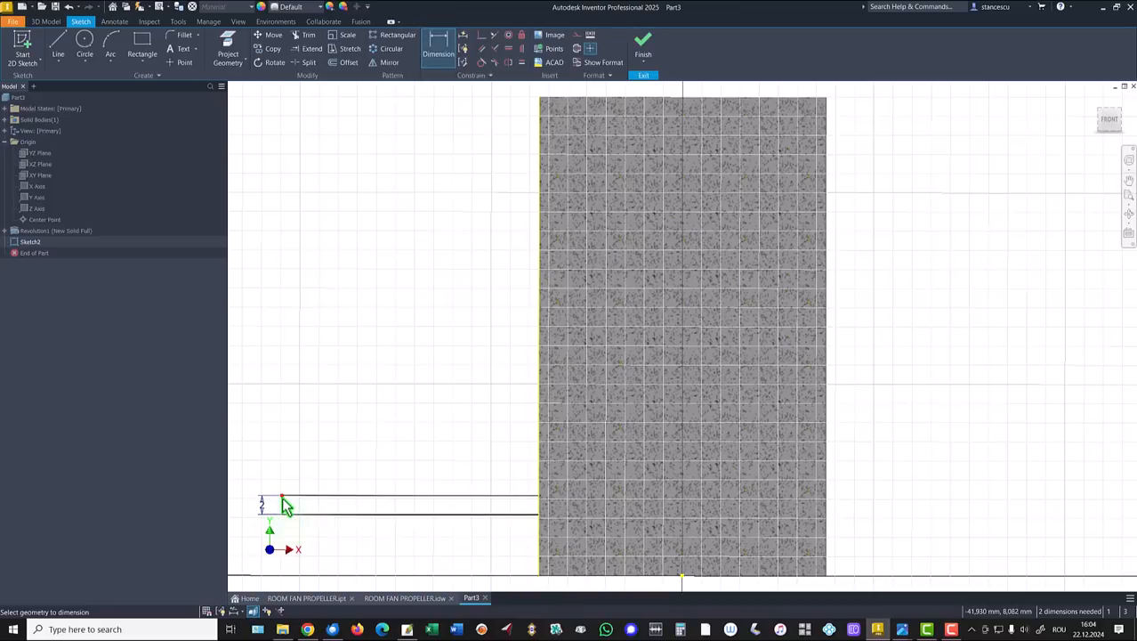
pyautogui.click(283, 504)
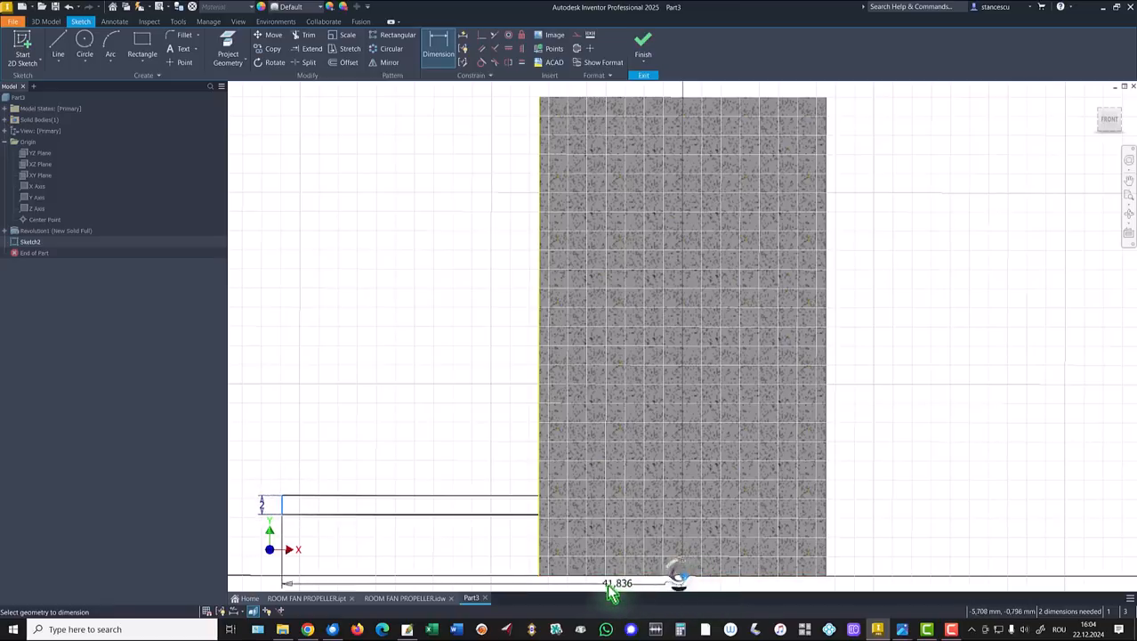
pyautogui.scroll(-3, 578, 570)
pyautogui.moveTo(578, 560); pyautogui.dragTo(600, 445, button='middle')
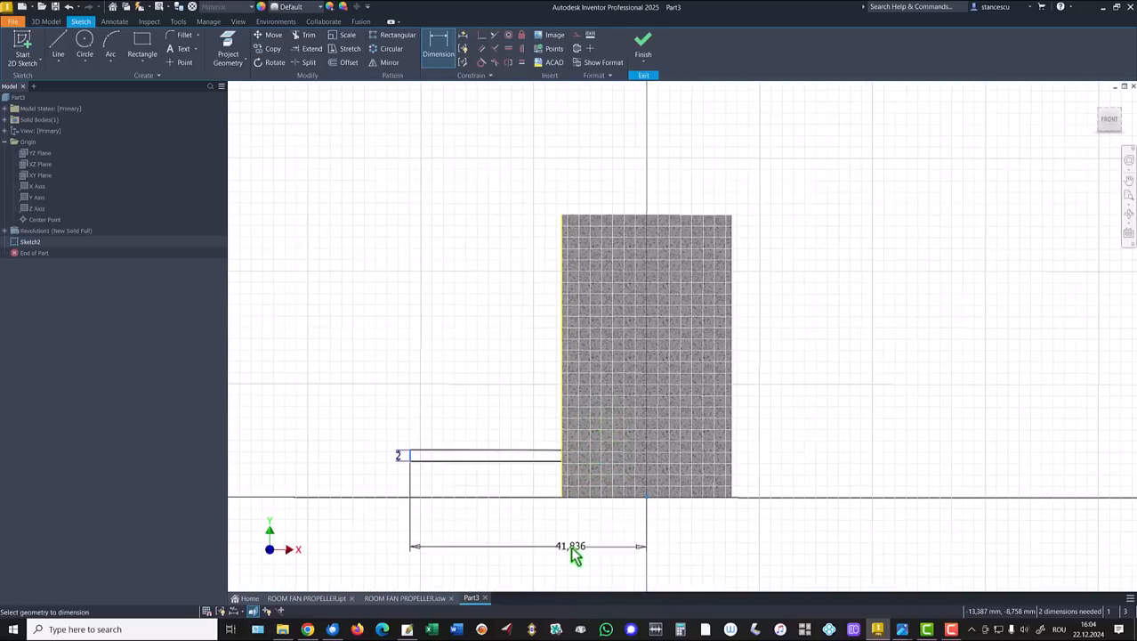
pyautogui.click(554, 533)
pyautogui.write('100')
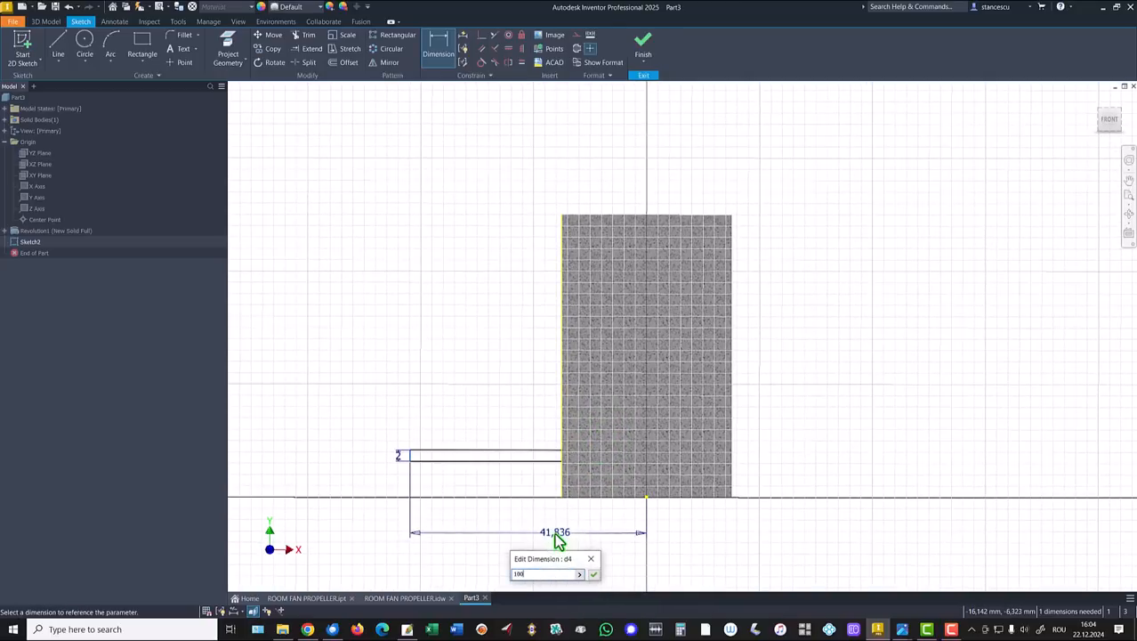
pyautogui.press('Return')
pyautogui.press('Home')
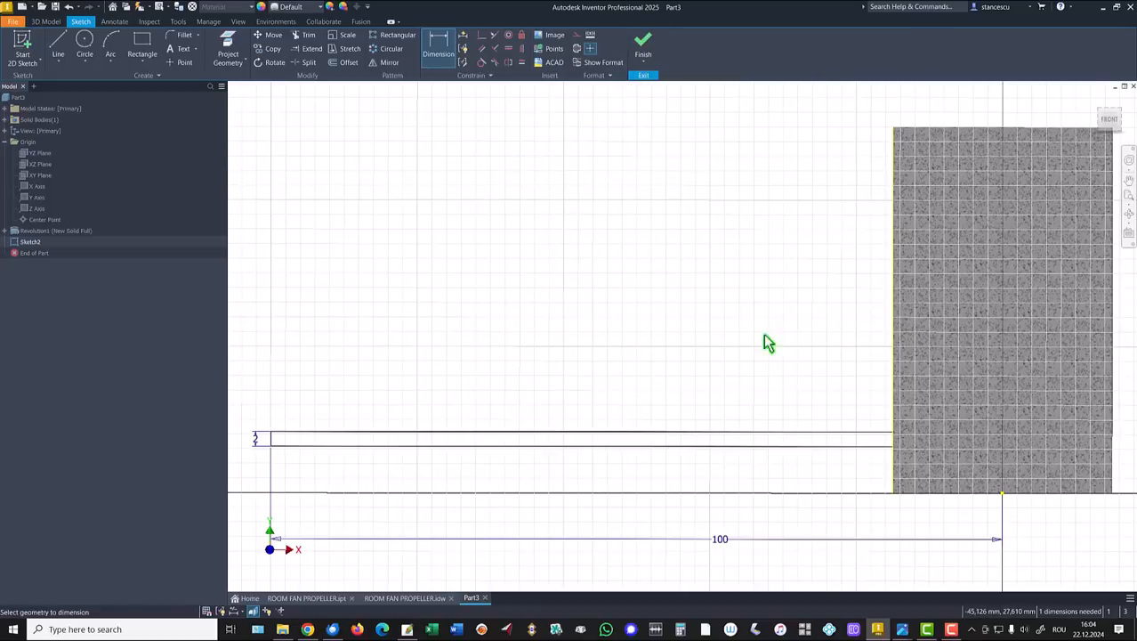
# Dimension the thin rectangle's lower edge 4 mm above the origin and finish the sketch
pyautogui.click(849, 444)
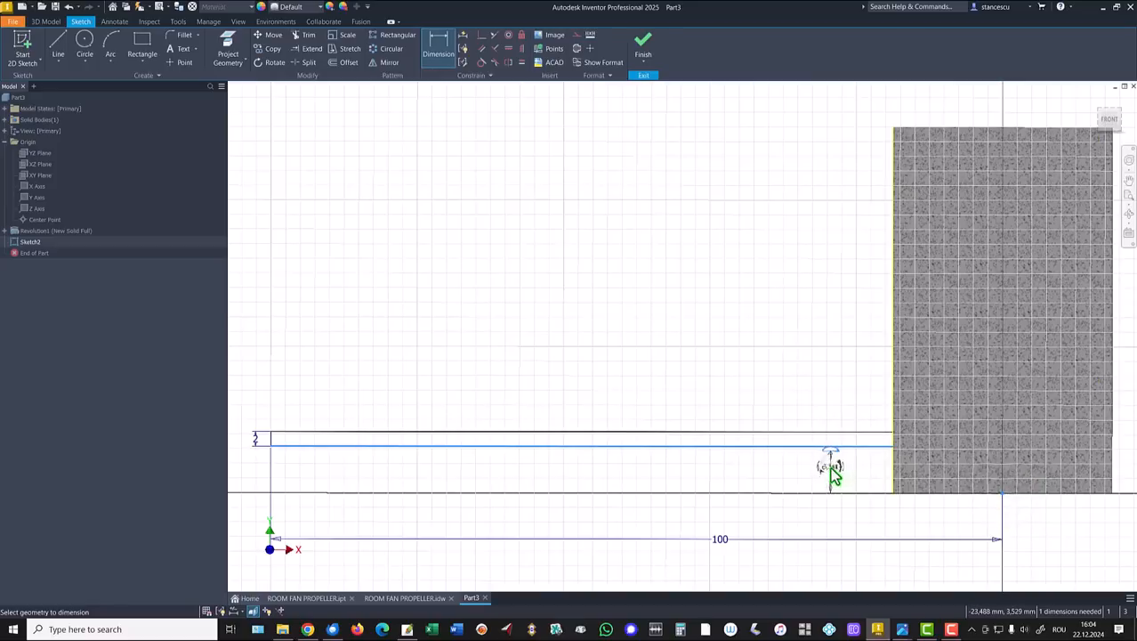
pyautogui.click(831, 469)
pyautogui.write('4')
pyautogui.press('Return')
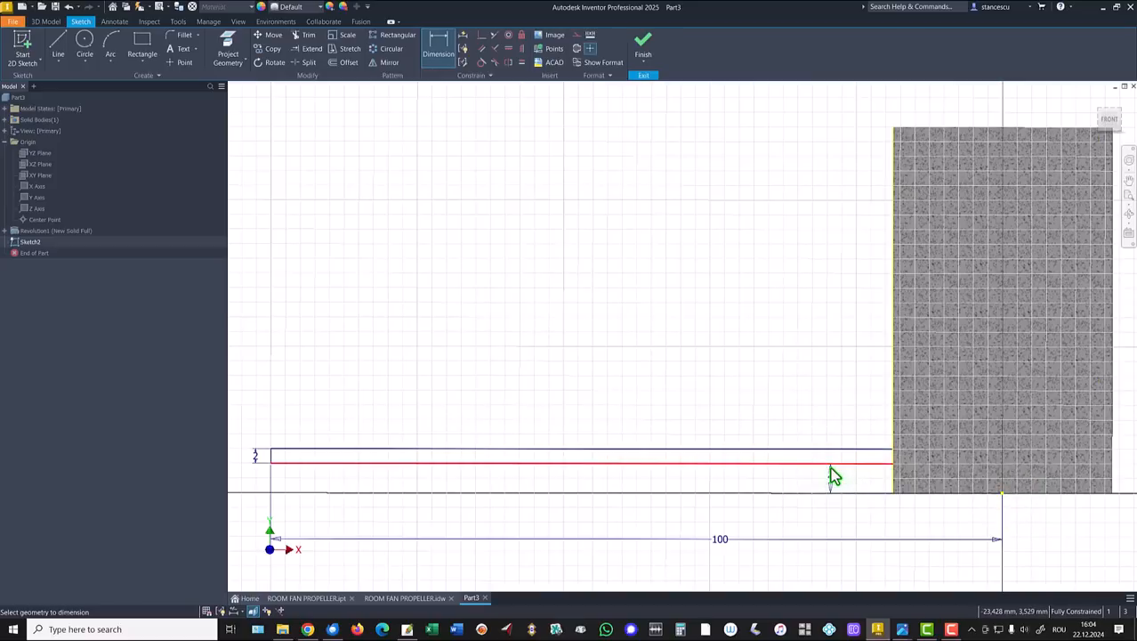
pyautogui.click(643, 44)
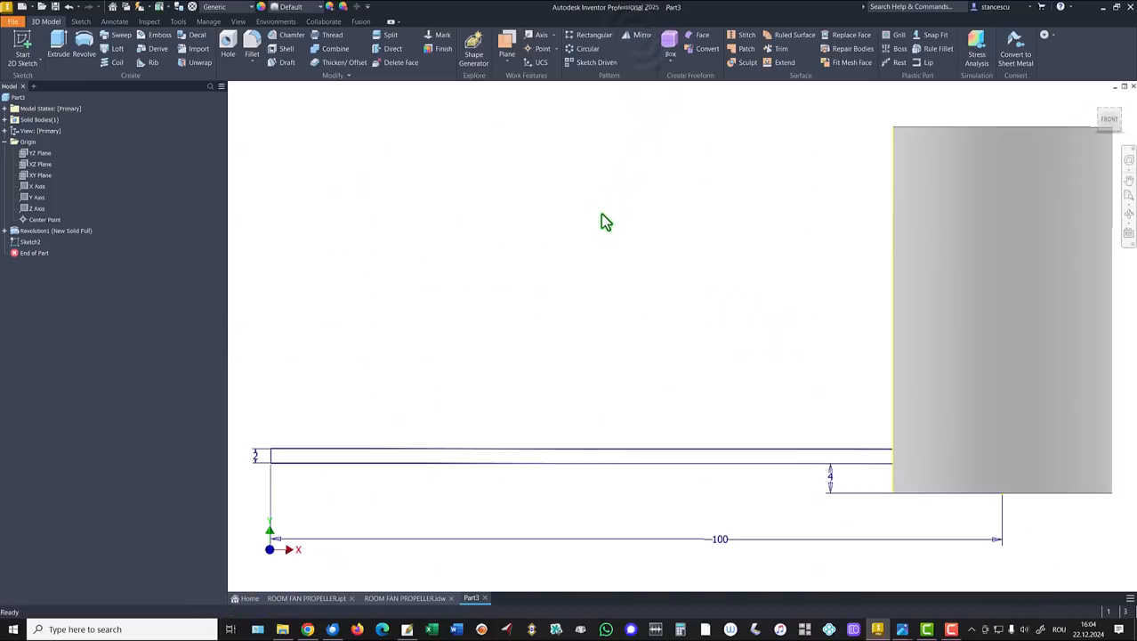
# Start a Coil of the rectangle profile around the Y axis using the Revolution and Height method
pyautogui.press('F6')
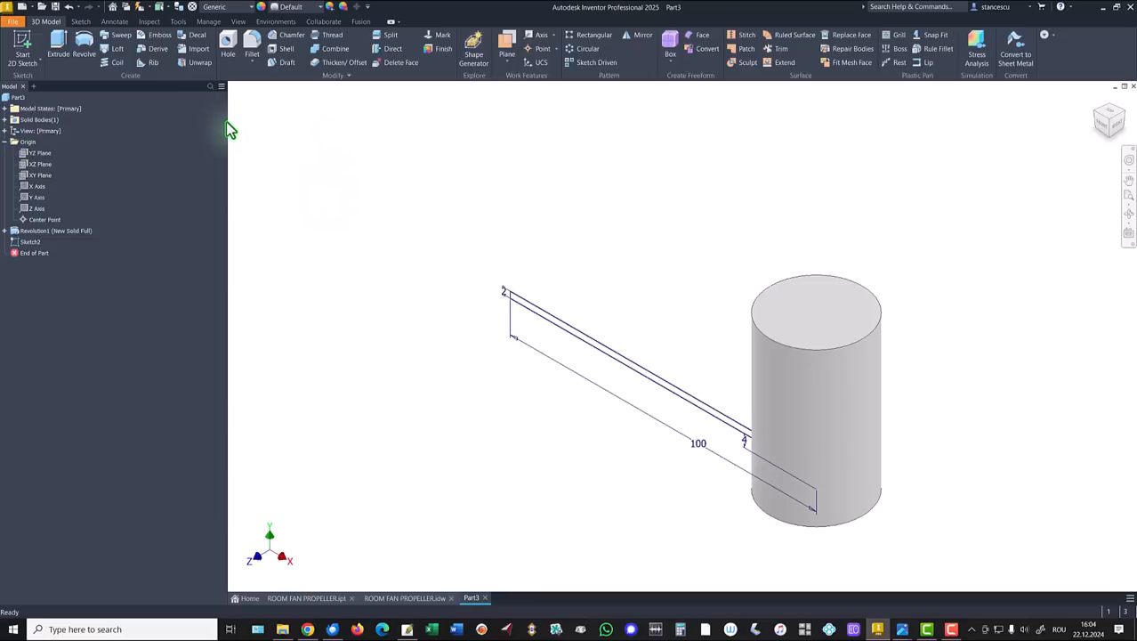
pyautogui.click(116, 64)
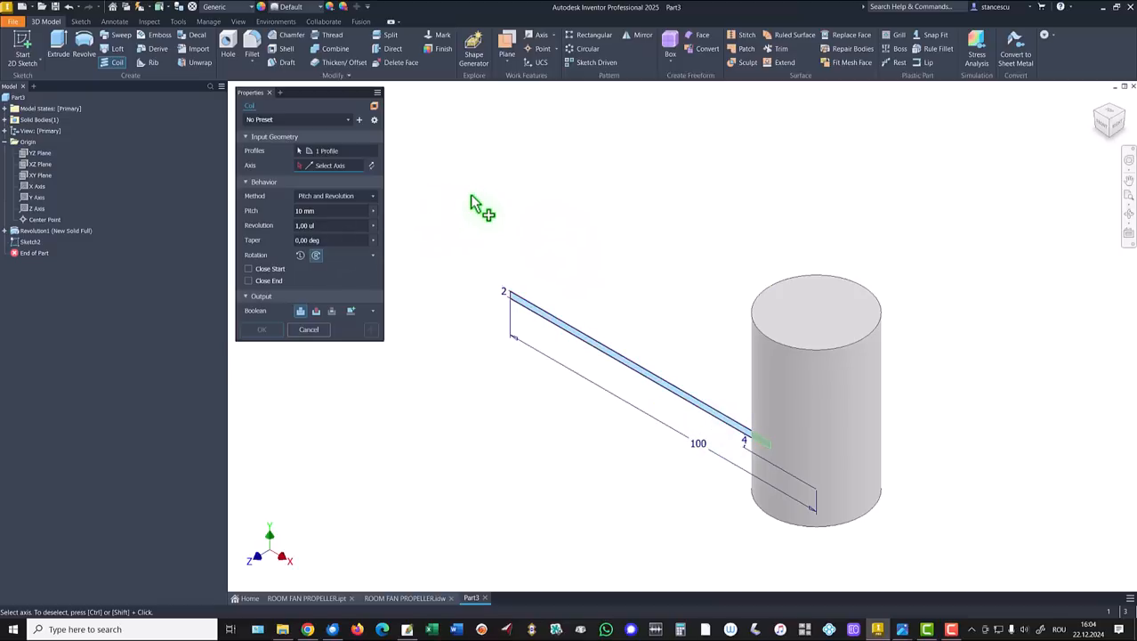
pyautogui.click(35, 197)
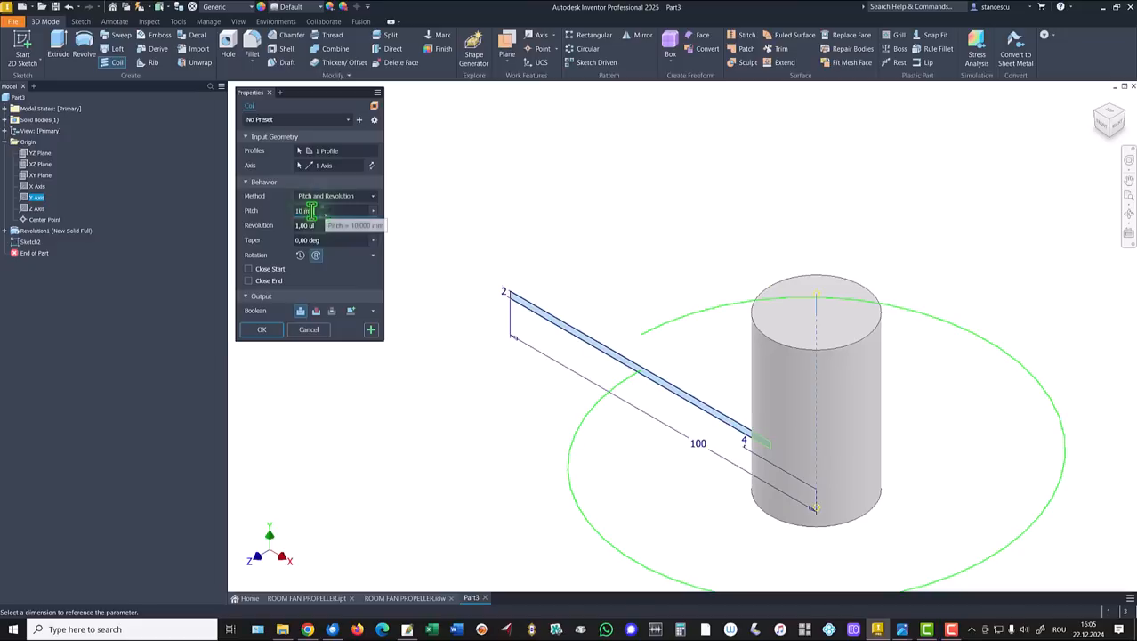
pyautogui.write('40')
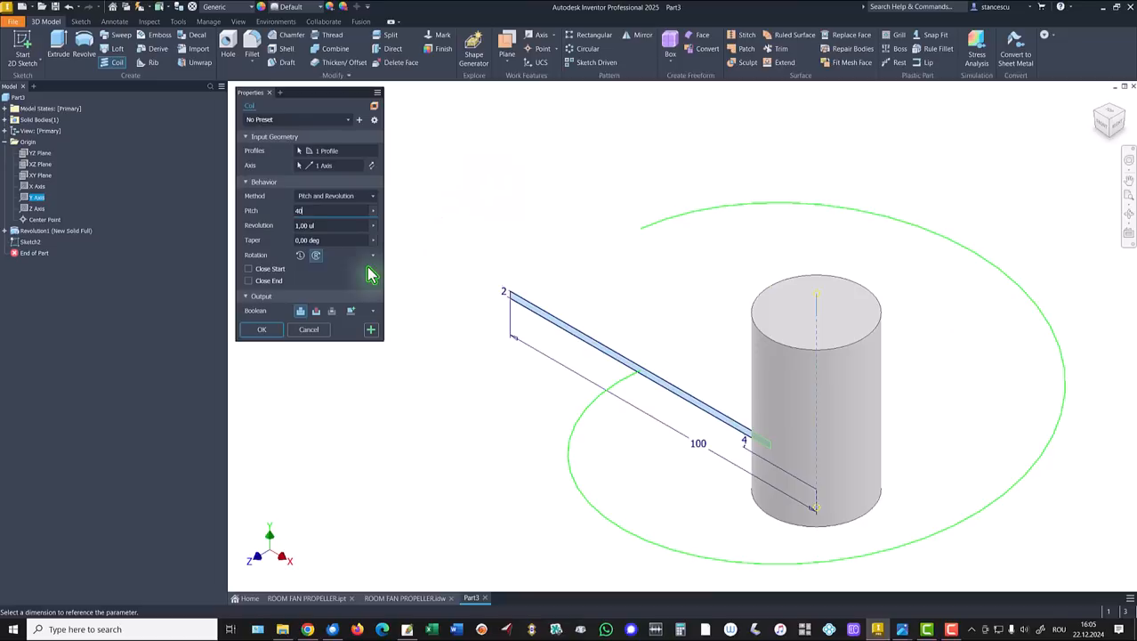
pyautogui.click(335, 227)
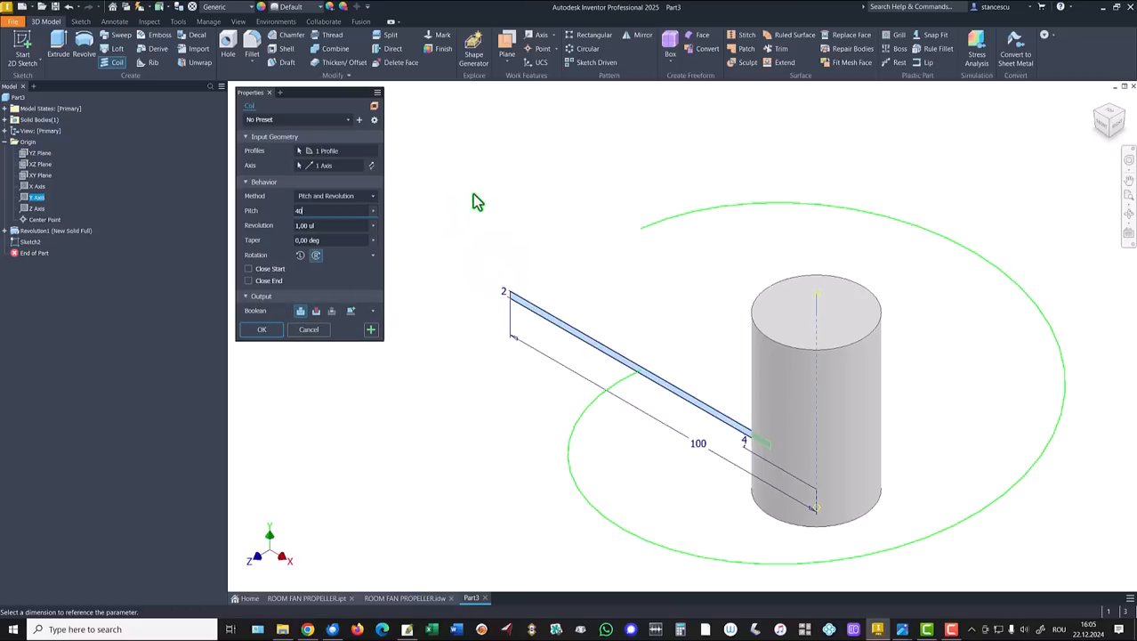
pyautogui.click(372, 203)
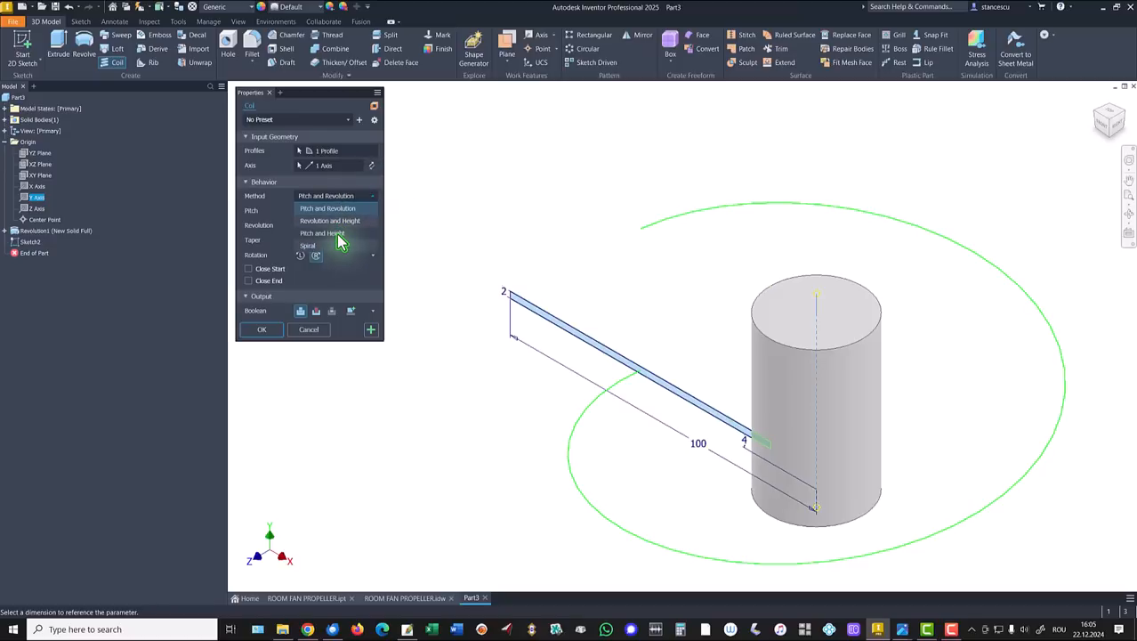
pyautogui.click(340, 221)
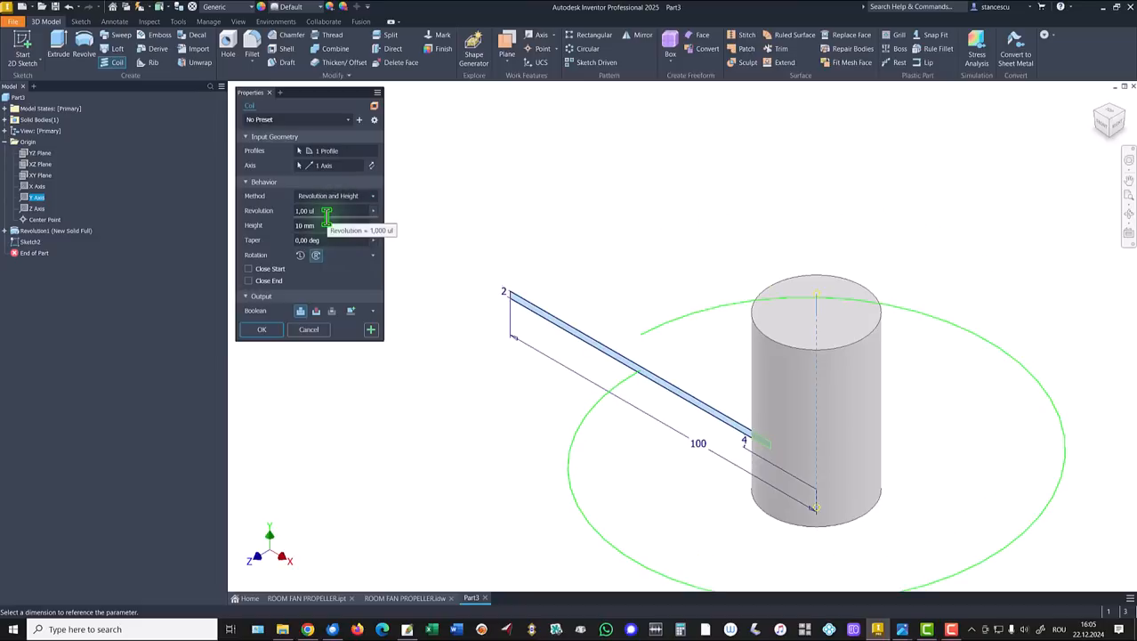
# Set the coil's revolution to 120/360 and its height to 40 mm, and create the blade joined to the hub
pyautogui.click(328, 211)
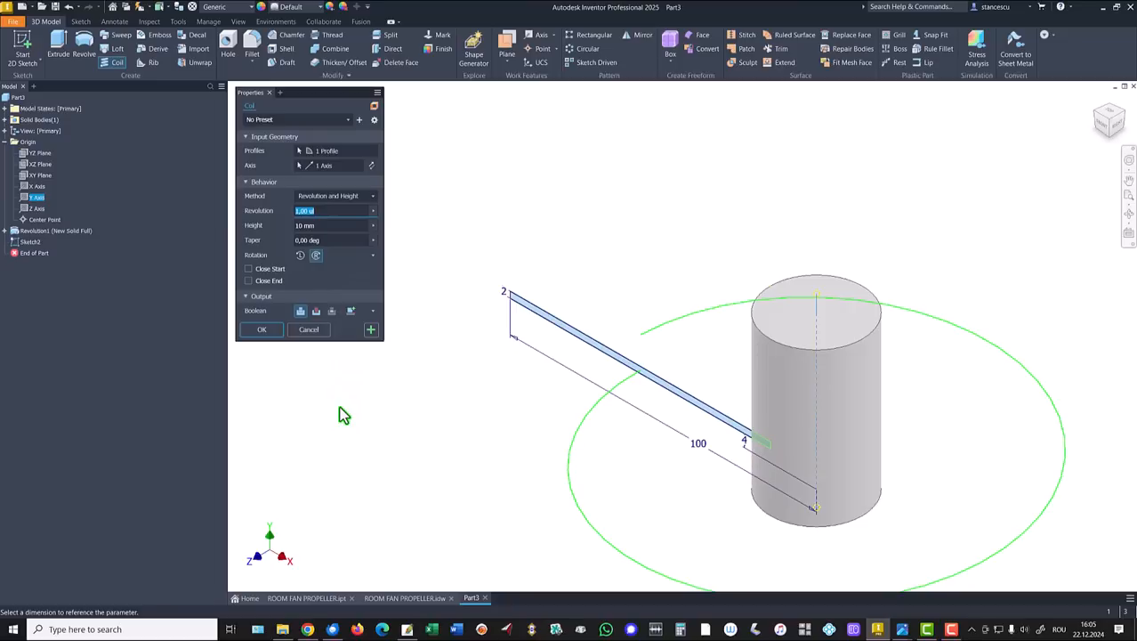
pyautogui.write('10')
pyautogui.write('0/')
pyautogui.write('3')
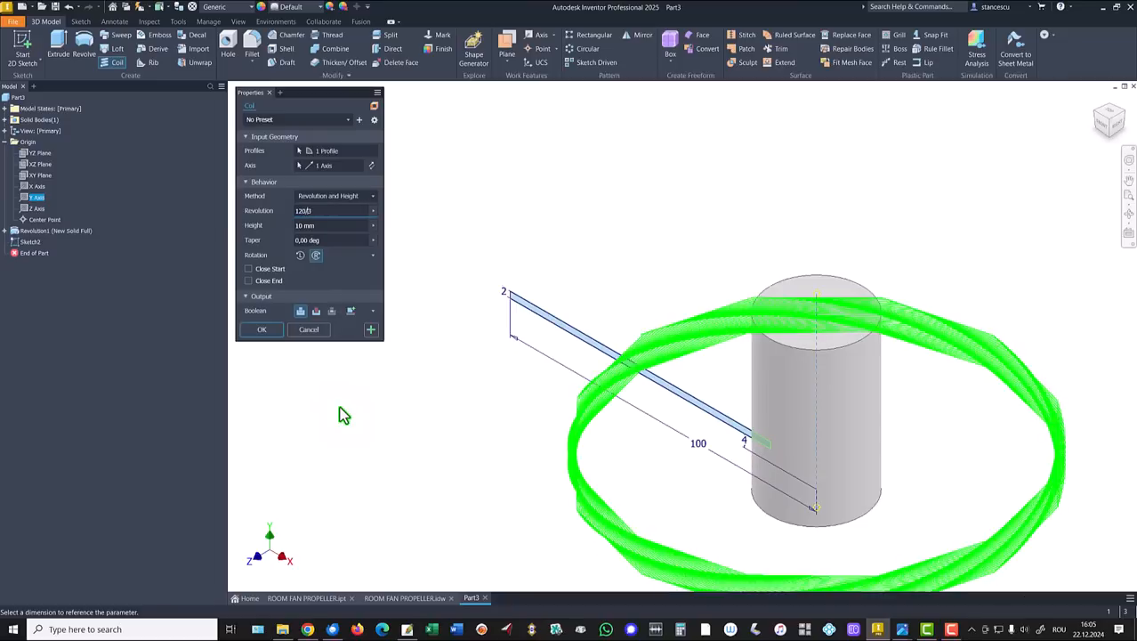
pyautogui.write('60')
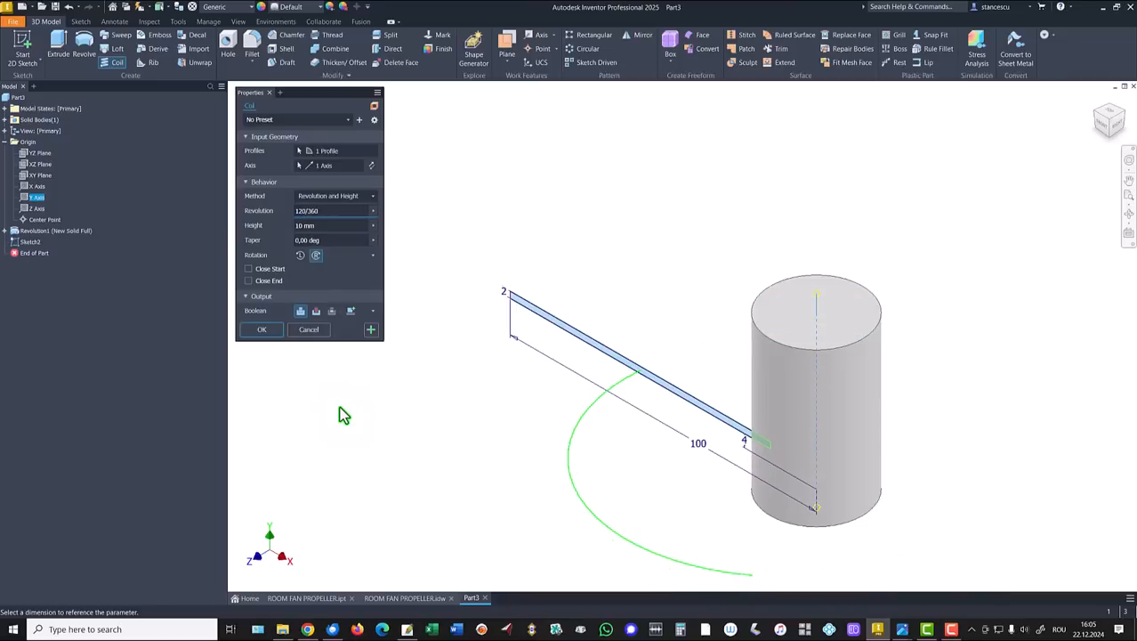
pyautogui.doubleClick(331, 225)
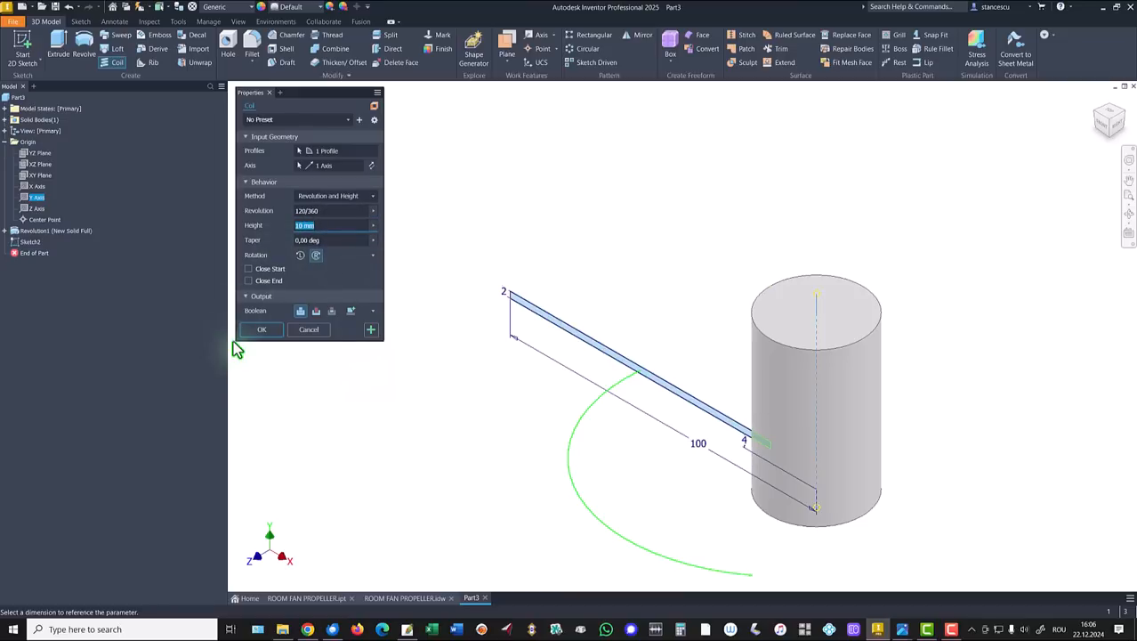
pyautogui.write('40')
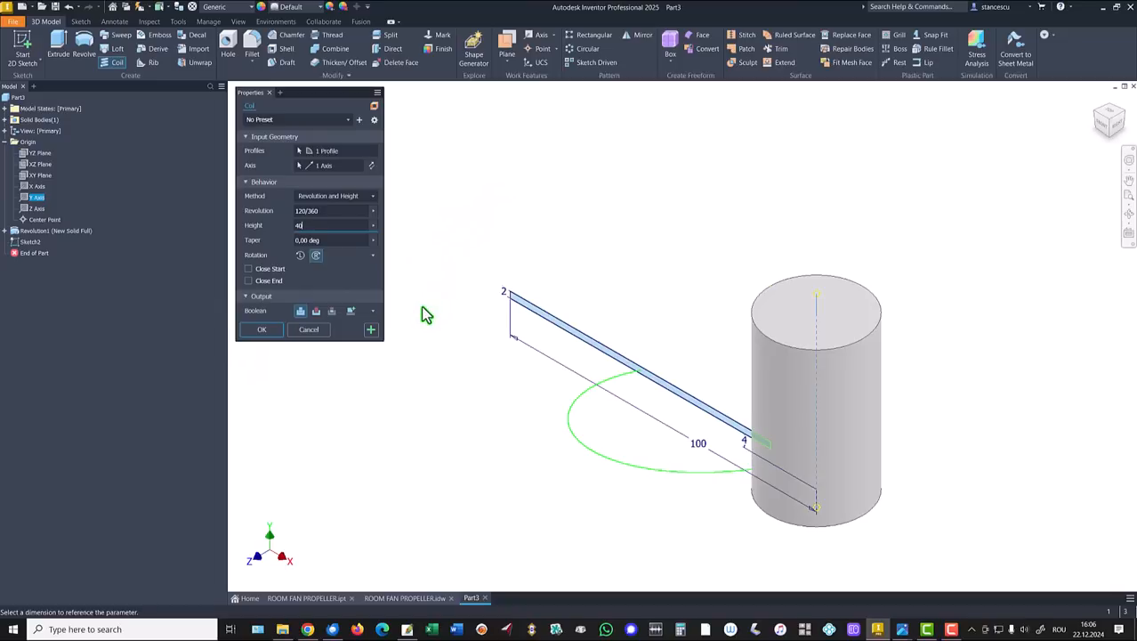
pyautogui.click(261, 329)
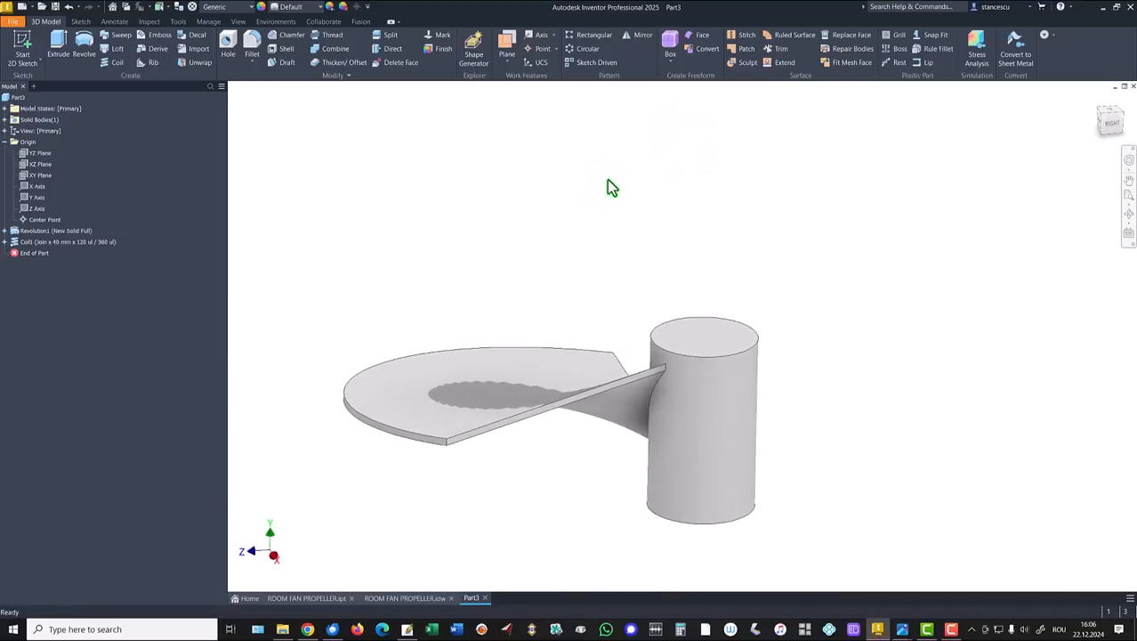
# Fillet the two edges where the blade's upper and lower faces meet the hub with a 2 mm radius
pyautogui.click(709, 369)
pyautogui.click(722, 357)
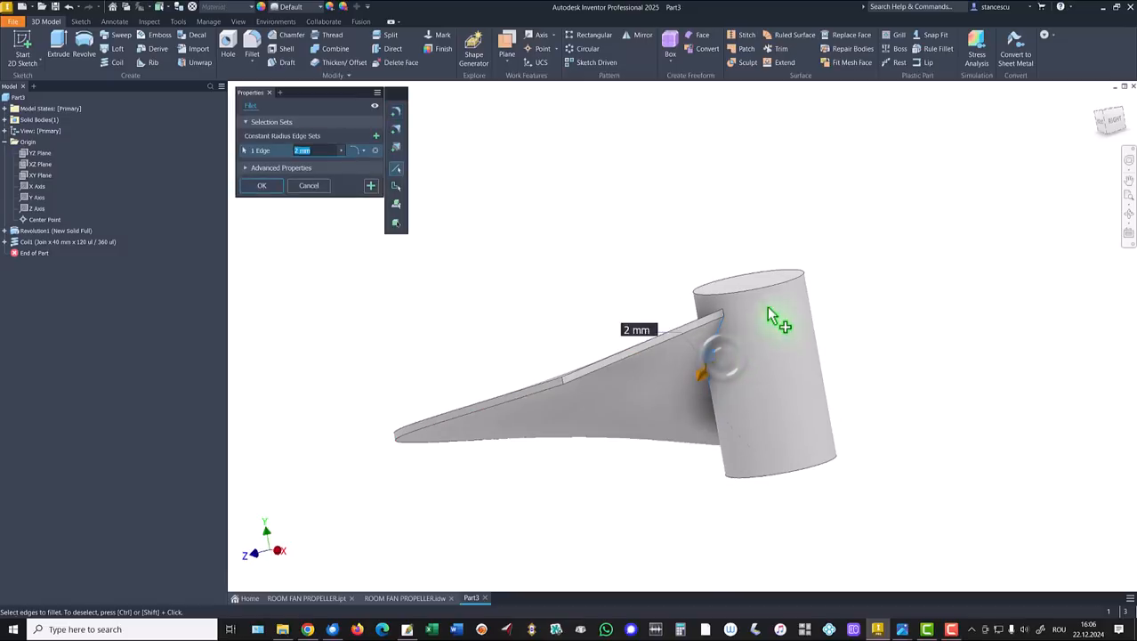
pyautogui.keyDown('shift'); pyautogui.moveTo(656, 189); pyautogui.dragTo(632, 487, button='middle'); pyautogui.keyUp('shift')
pyautogui.click(629, 487)
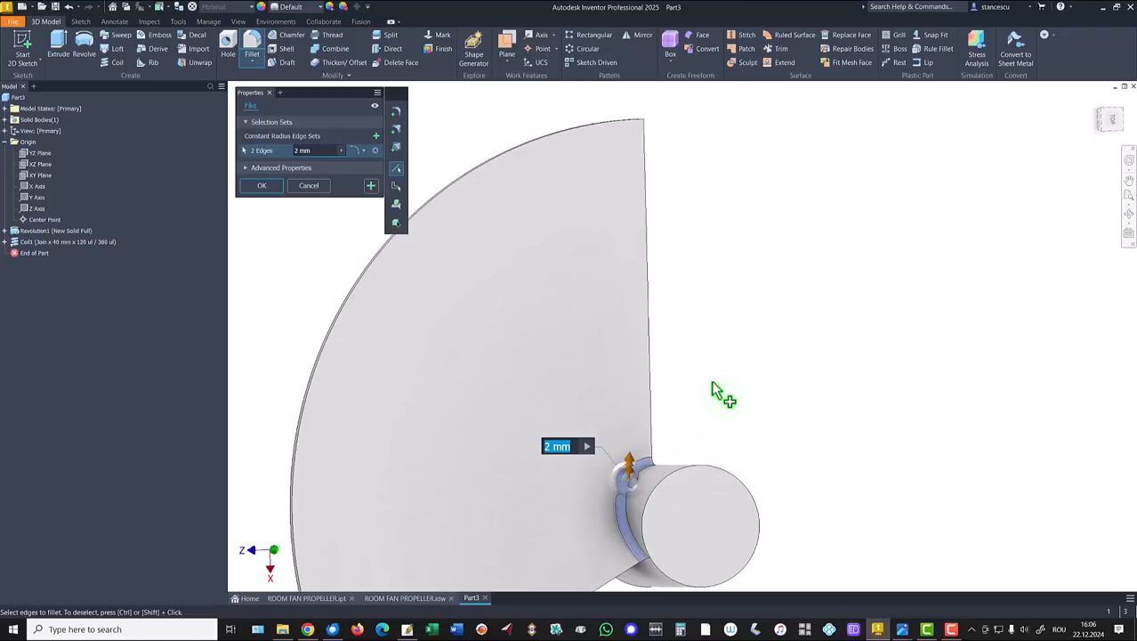
pyautogui.press('F6')
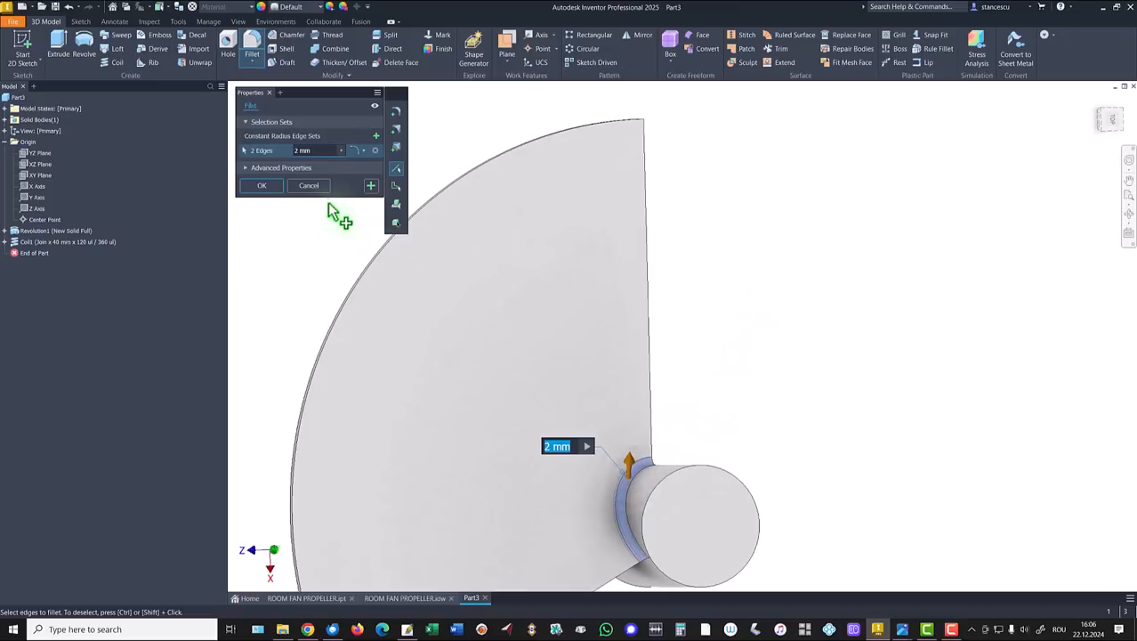
pyautogui.click(262, 185)
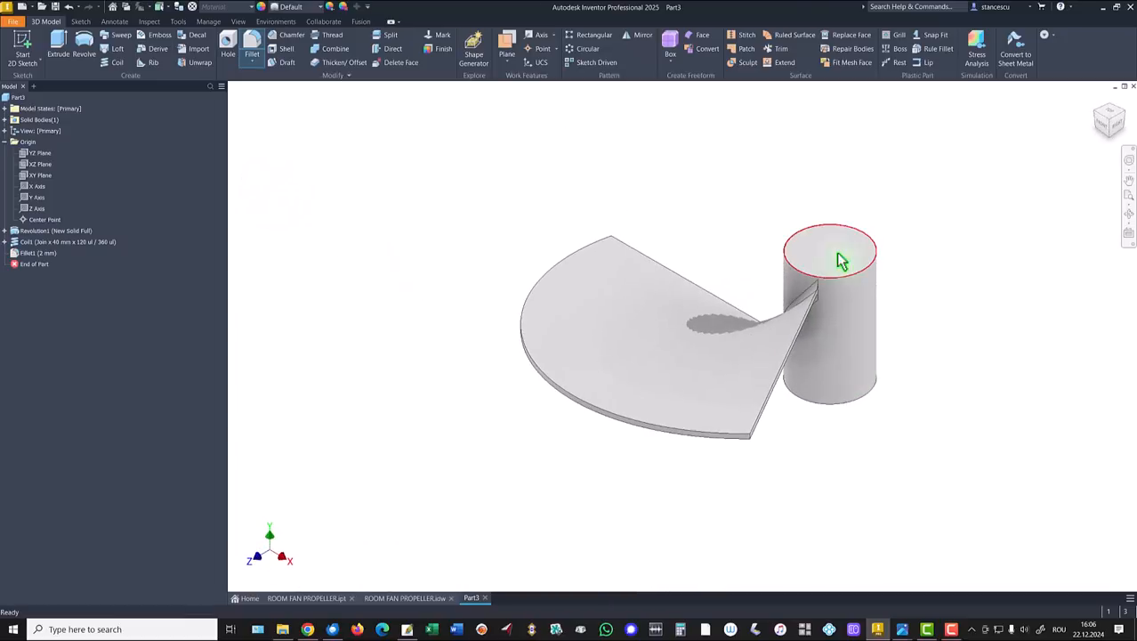
# Create a new sketch on the hub's top face
pyautogui.click(825, 257)
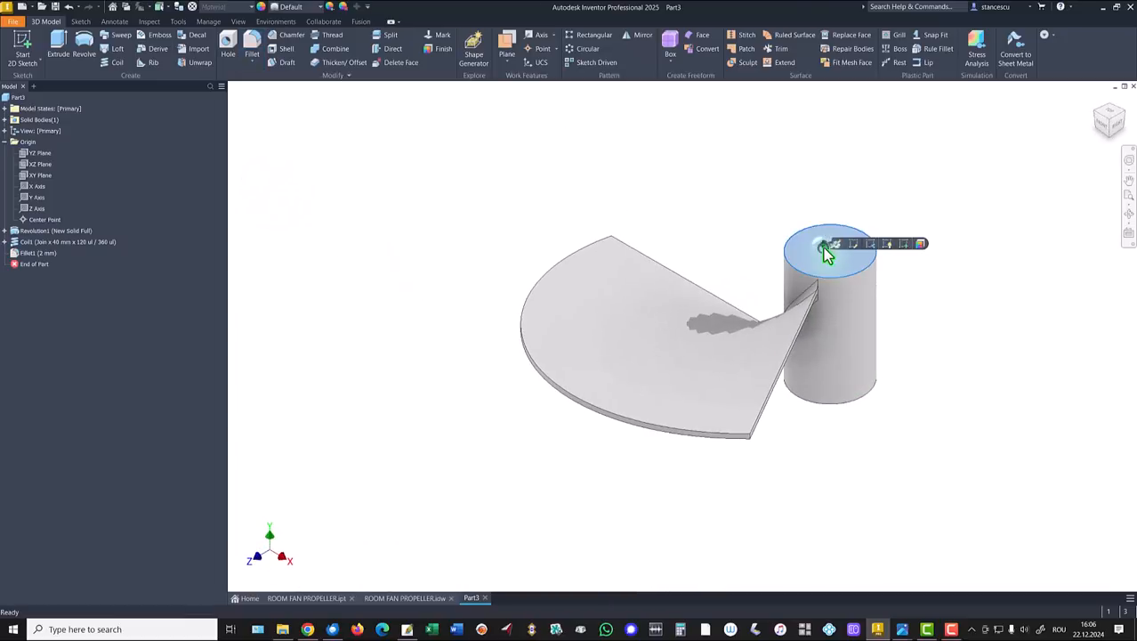
pyautogui.click(904, 244)
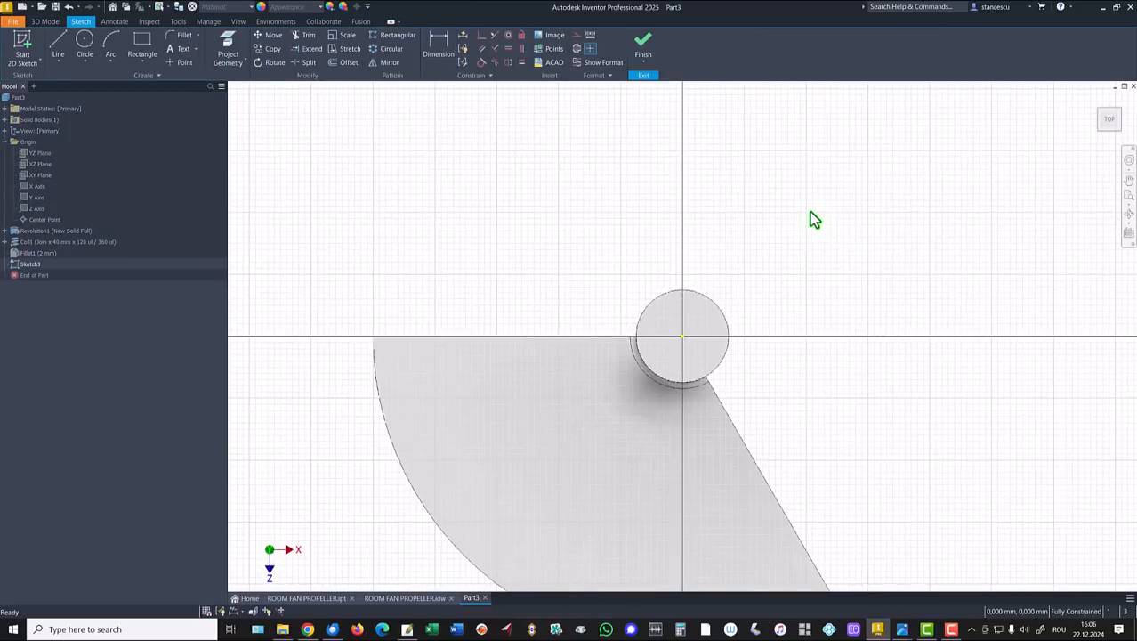
pyautogui.moveTo(802, 210); pyautogui.dragTo(824, 122, button='middle')
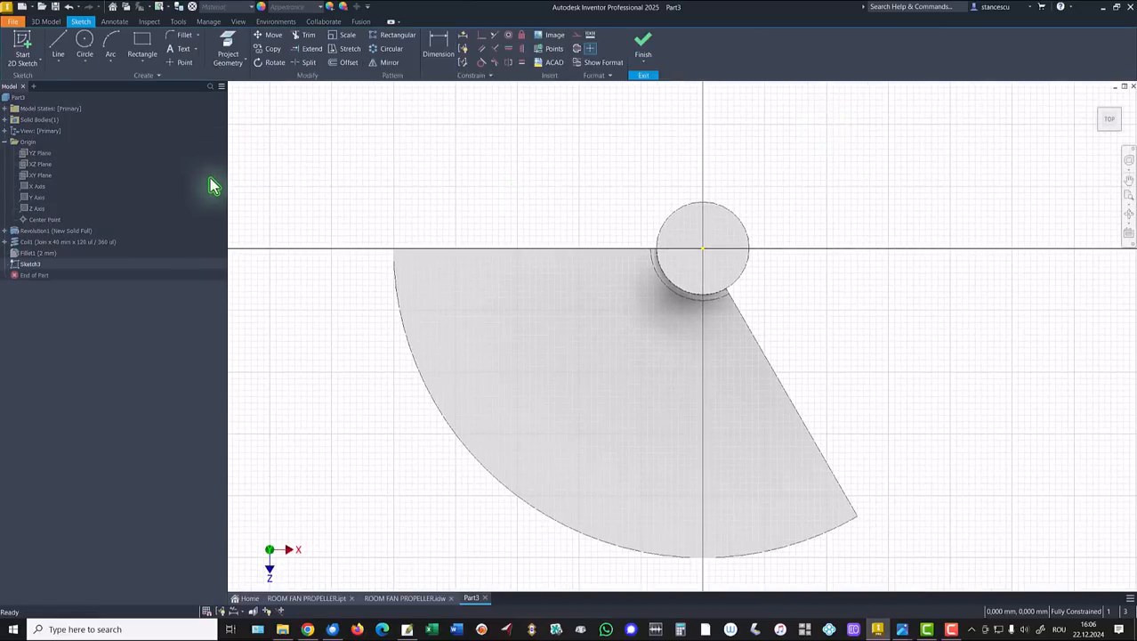
# Sketch two circles inside the blade's outer corners, each tangent to its nearby straight edge, the first about 45 mm in diameter
pyautogui.click(84, 46)
pyautogui.click(477, 316)
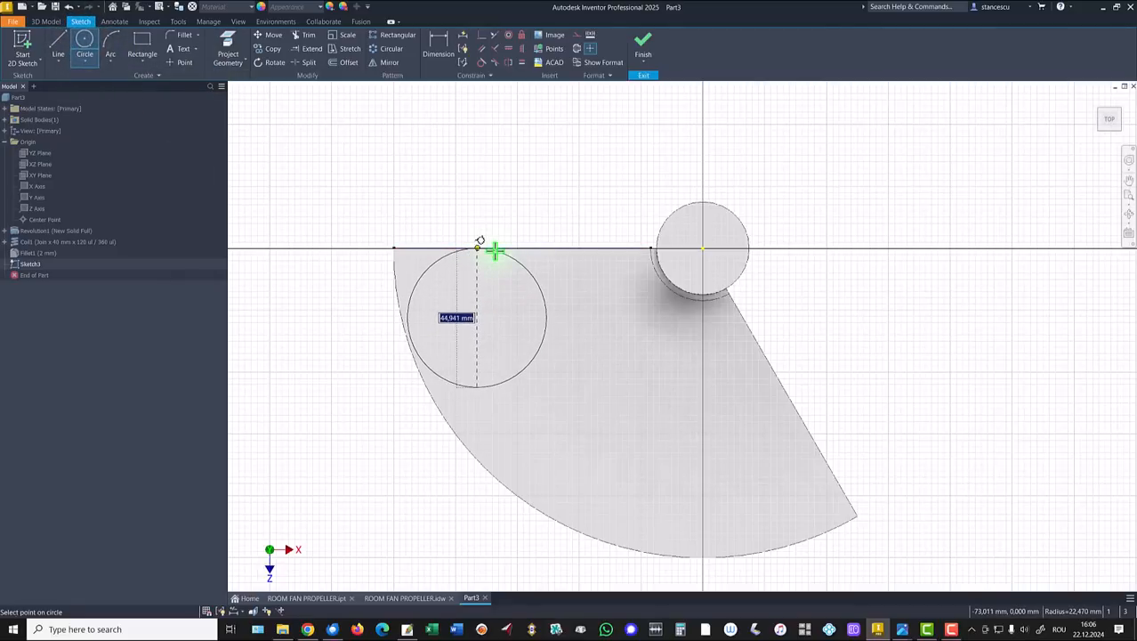
pyautogui.click(495, 251)
pyautogui.click(726, 458)
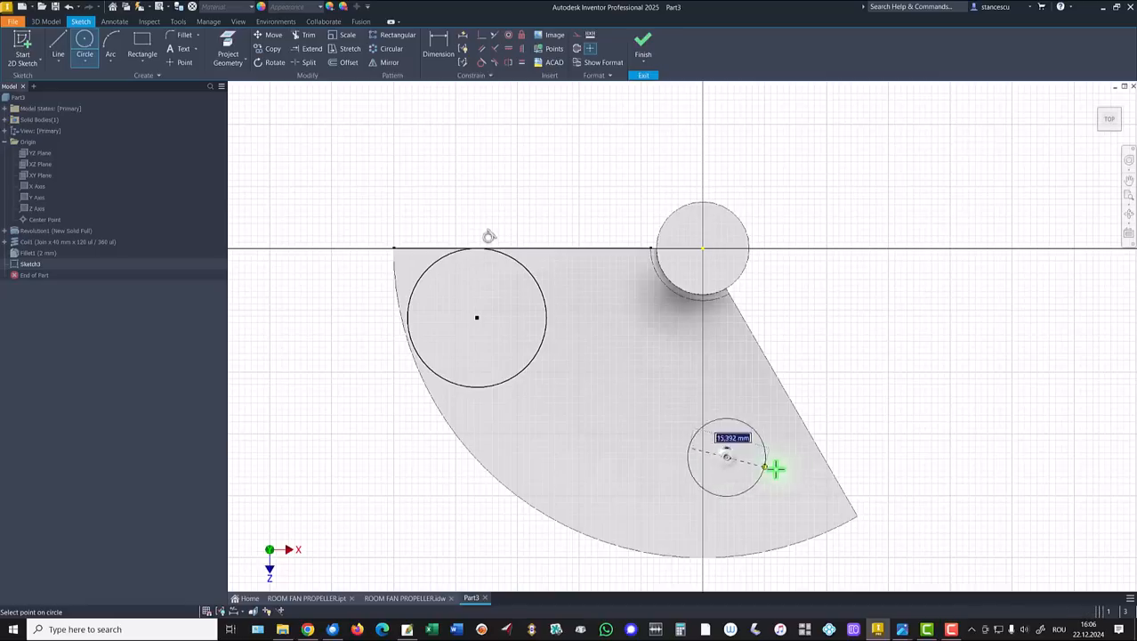
pyautogui.click(808, 437)
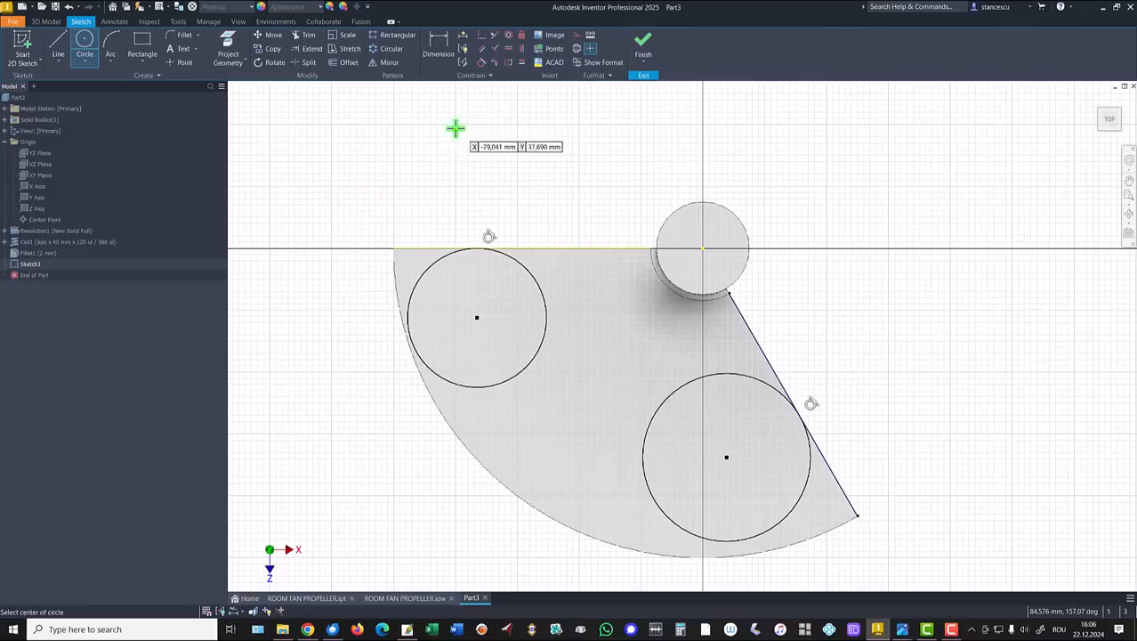
# Make both circles tangent to the blade's outer arc
pyautogui.click(482, 64)
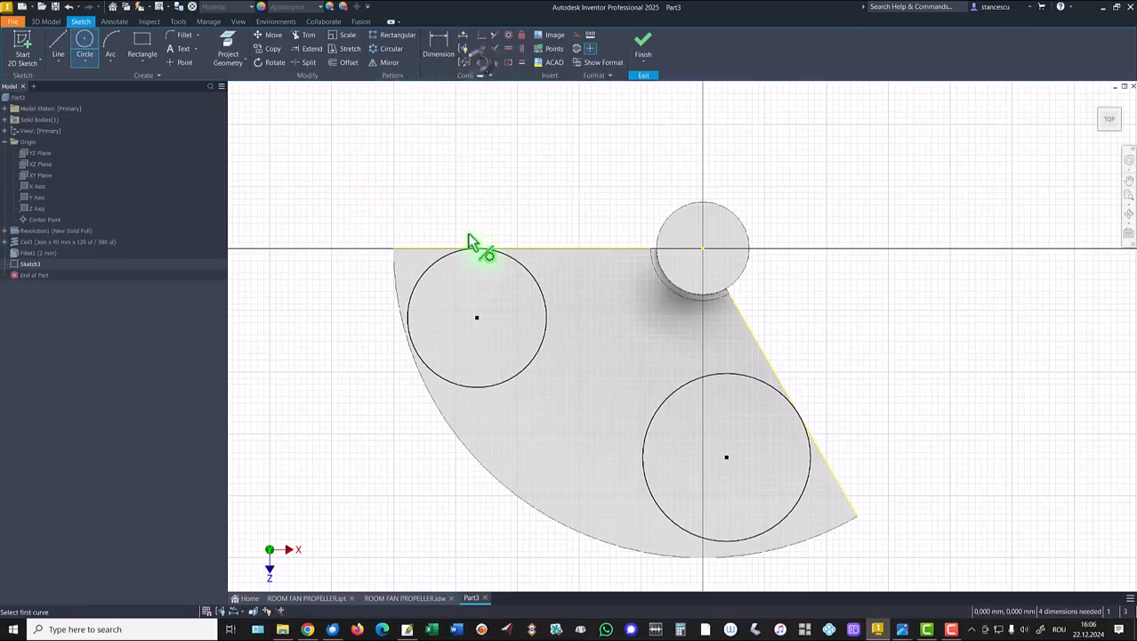
pyautogui.click(432, 301)
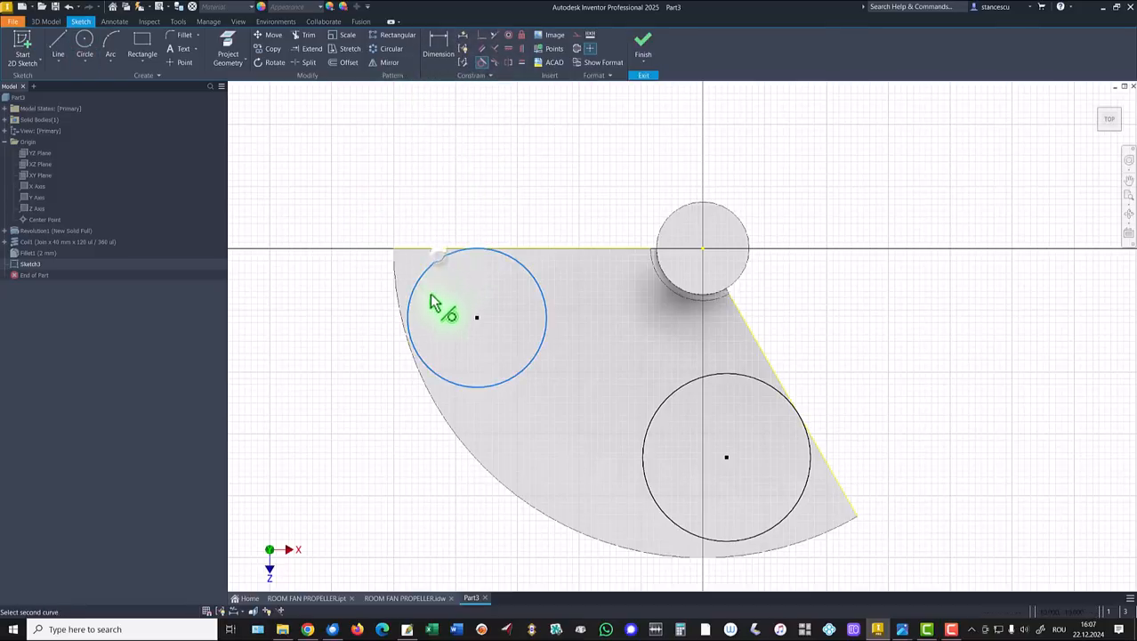
pyautogui.click(428, 397)
pyautogui.click(666, 516)
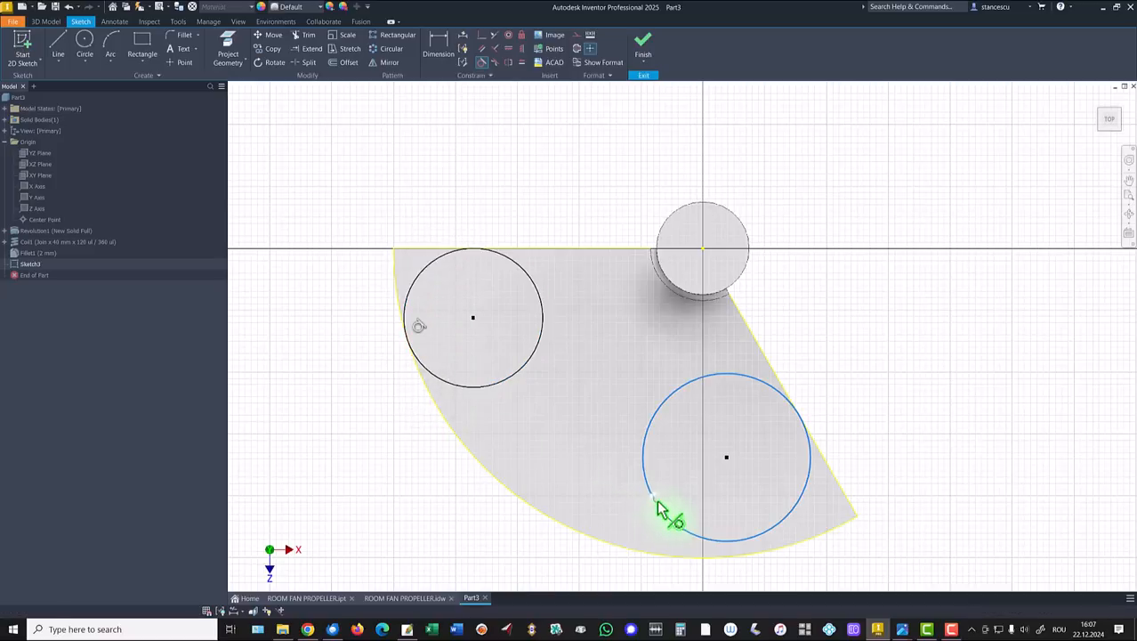
pyautogui.click(660, 555)
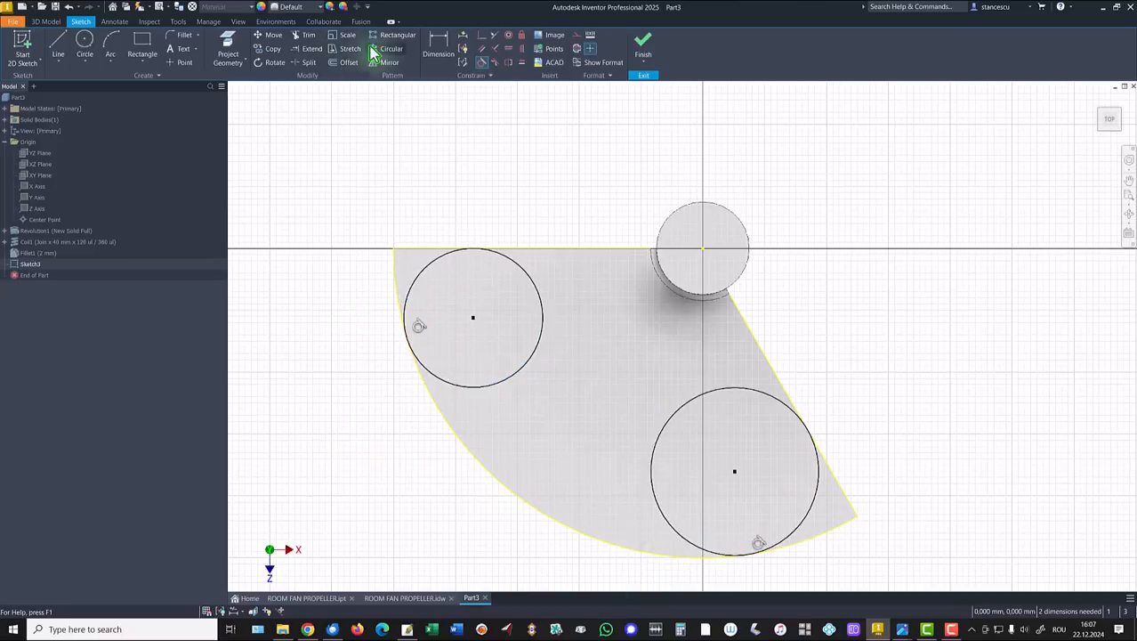
# Trim away the inner portions of both circles, keeping only the arcs that round the blade's outer corners
pyautogui.click(438, 42)
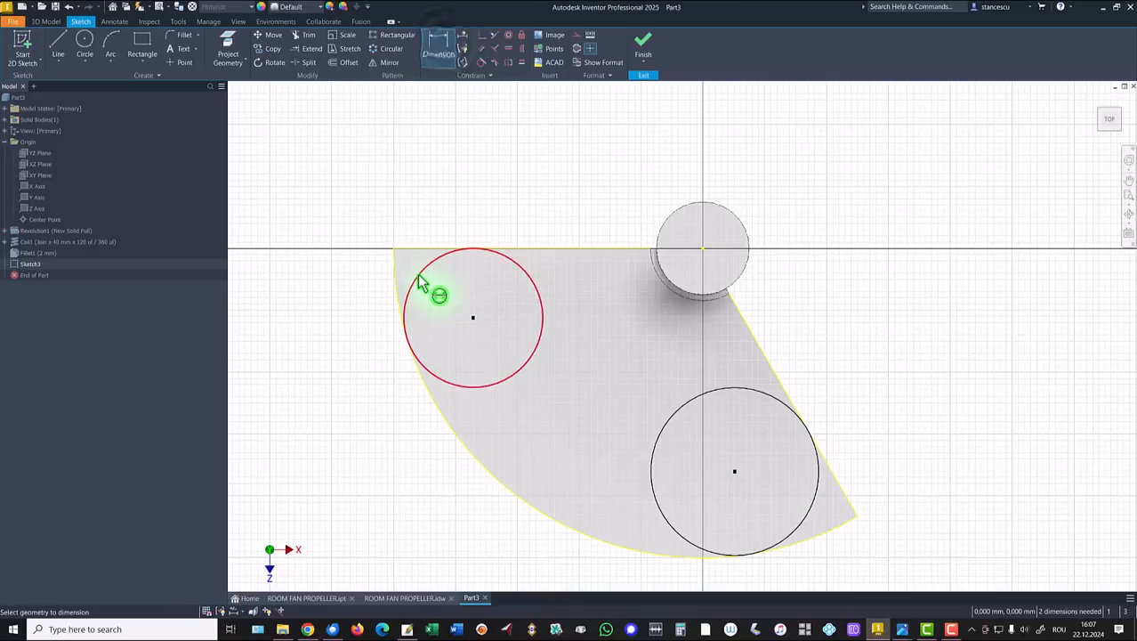
pyautogui.click(438, 47)
pyautogui.click(305, 35)
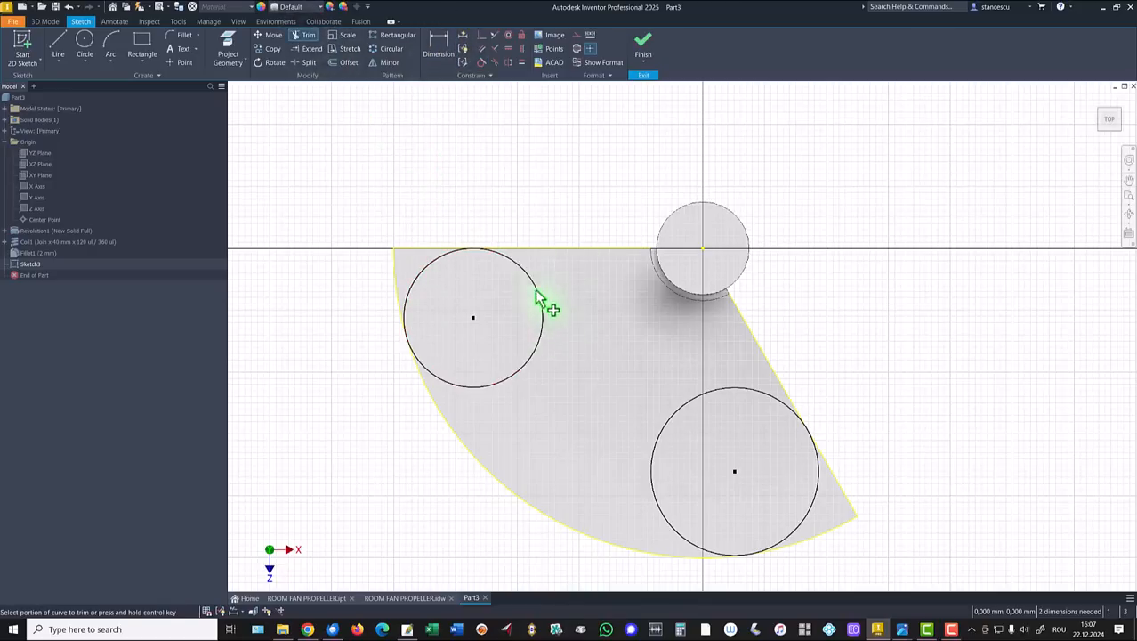
pyautogui.click(545, 340)
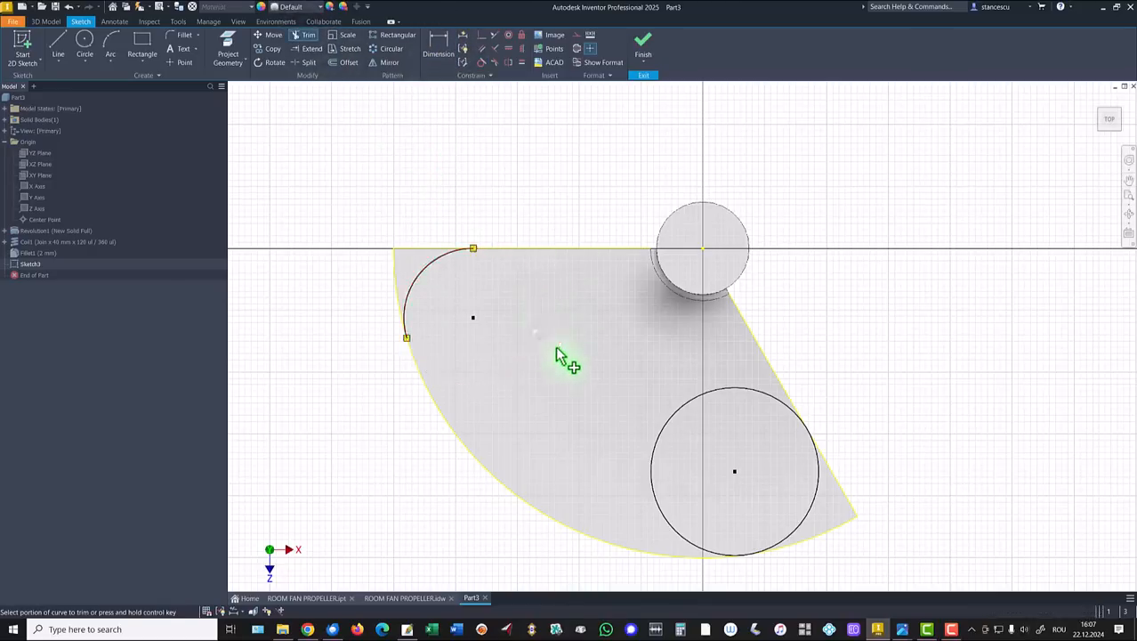
pyautogui.click(662, 436)
# Dimension the blade's corner arcs to a 20 mm radius on the first and 40 mm on the second, and finish the sketch
pyautogui.click(438, 45)
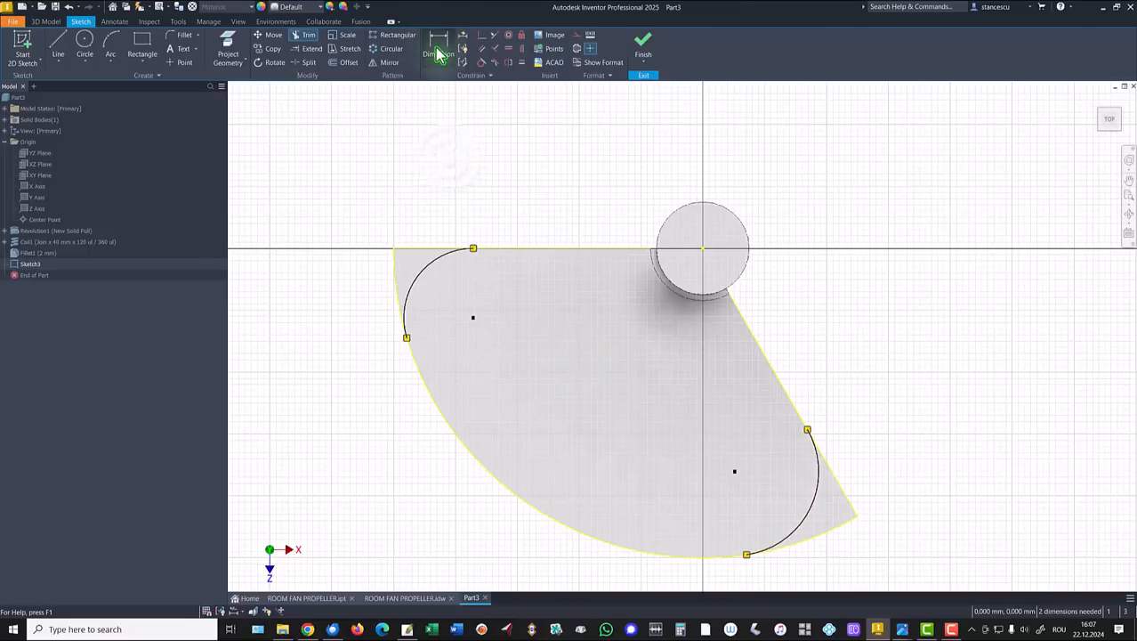
pyautogui.click(444, 297)
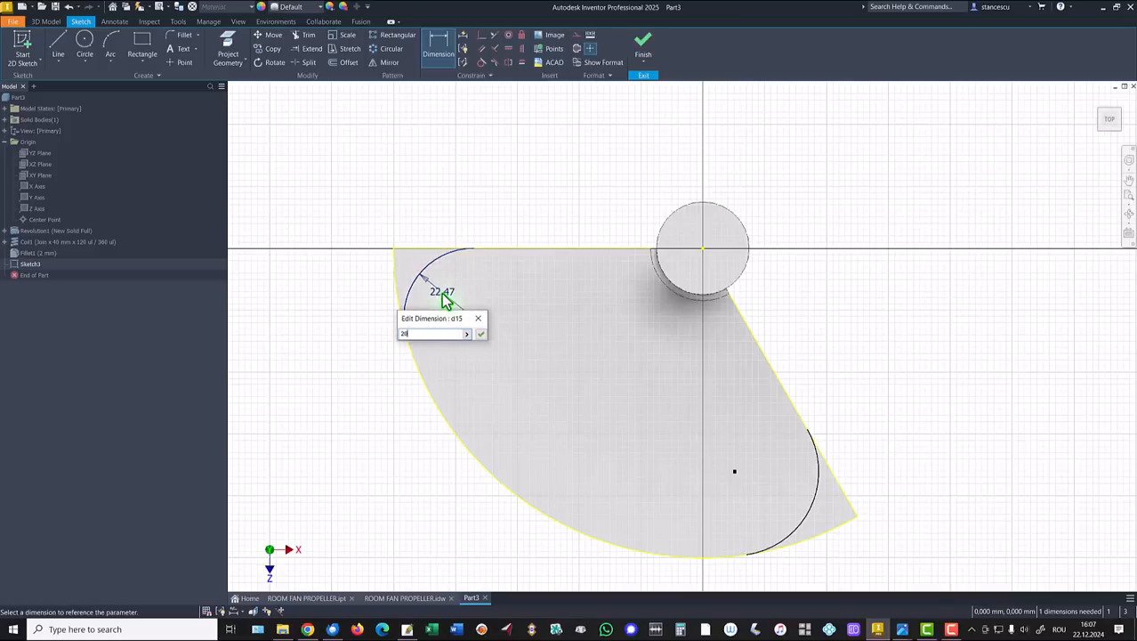
pyautogui.press('Return')
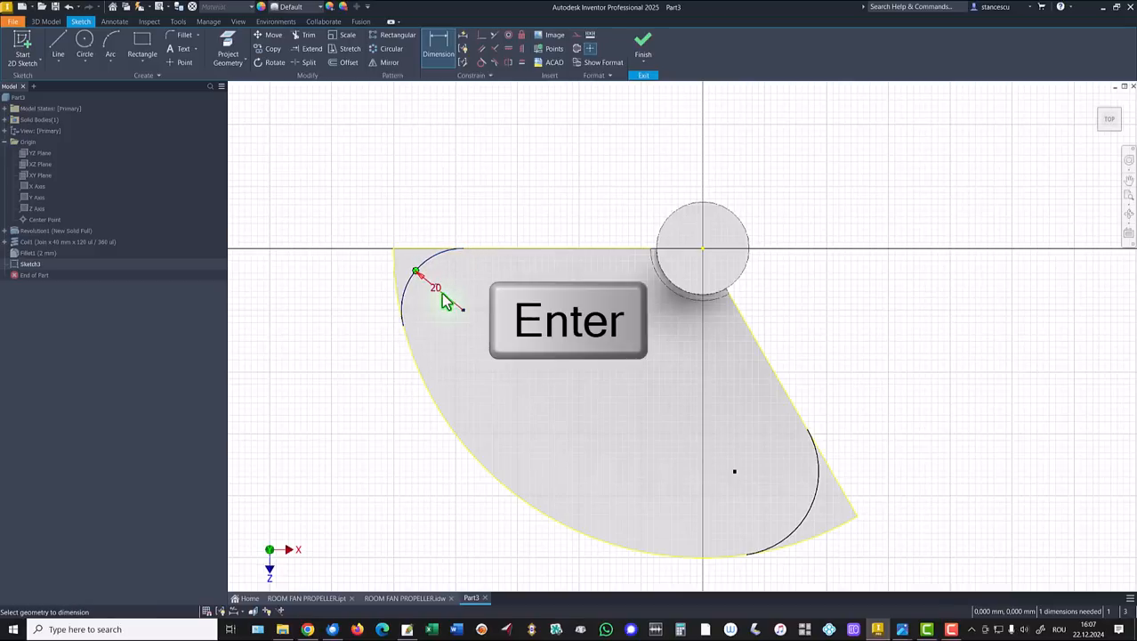
pyautogui.click(816, 492)
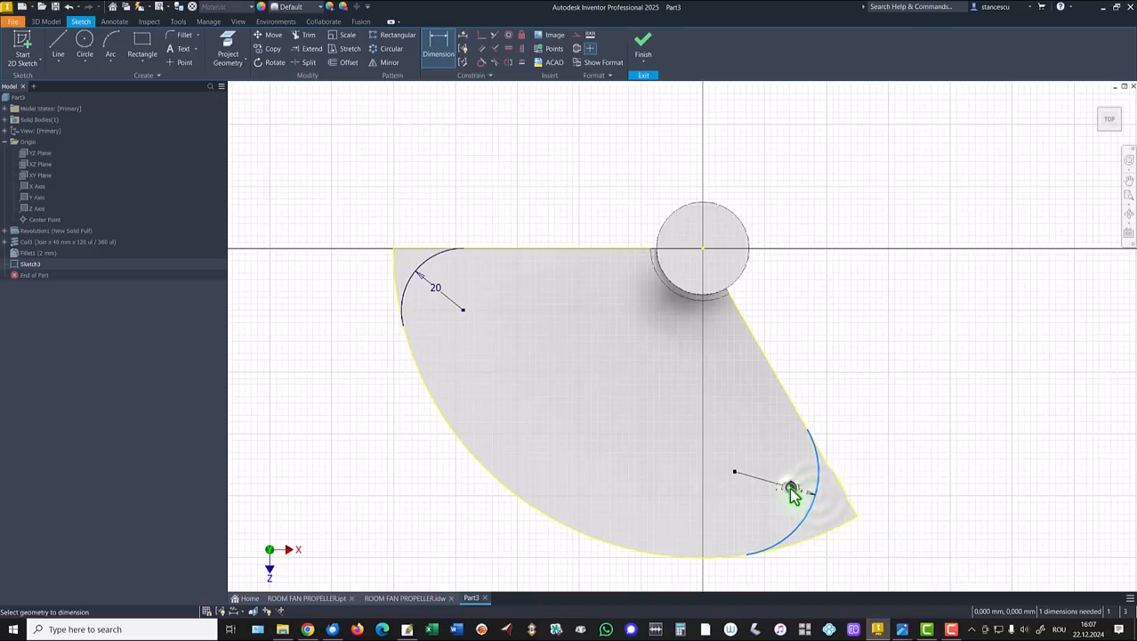
pyautogui.click(792, 489)
pyautogui.write('40')
pyautogui.press('Return')
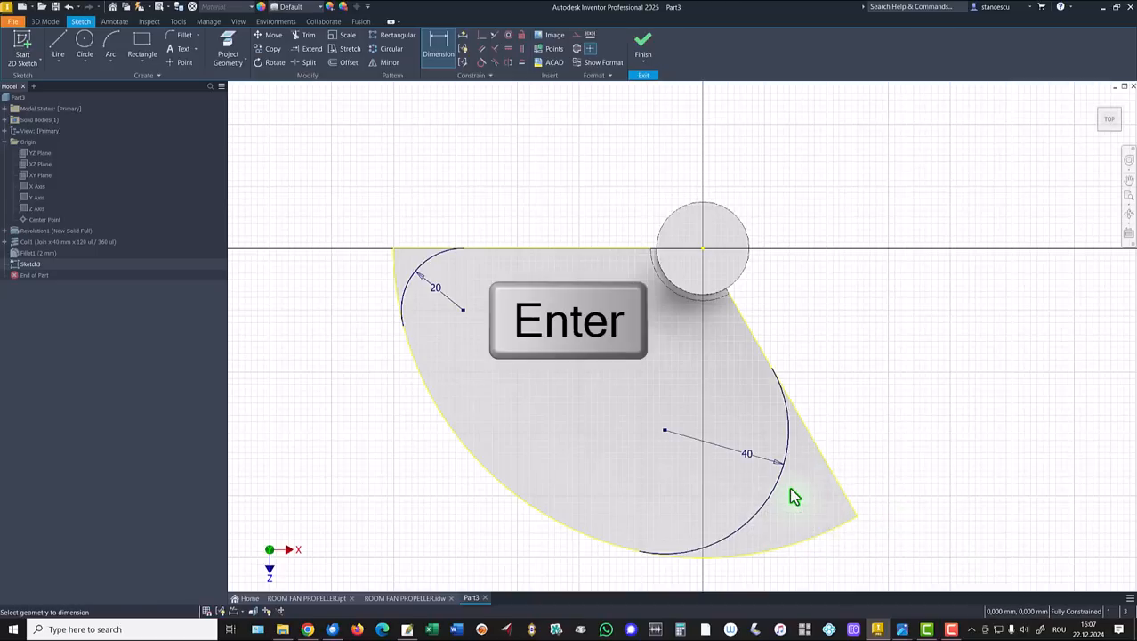
pyautogui.click(642, 45)
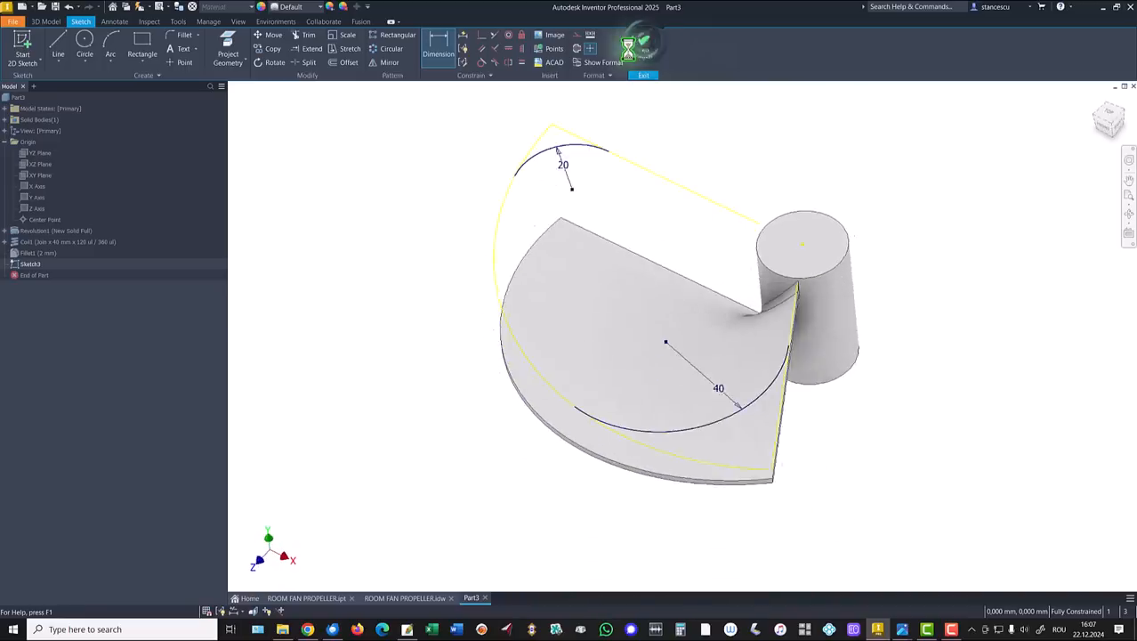
# Extrude-cut the two corner regions outside the arcs through all, down through the blade
pyautogui.click(59, 40)
pyautogui.click(611, 145)
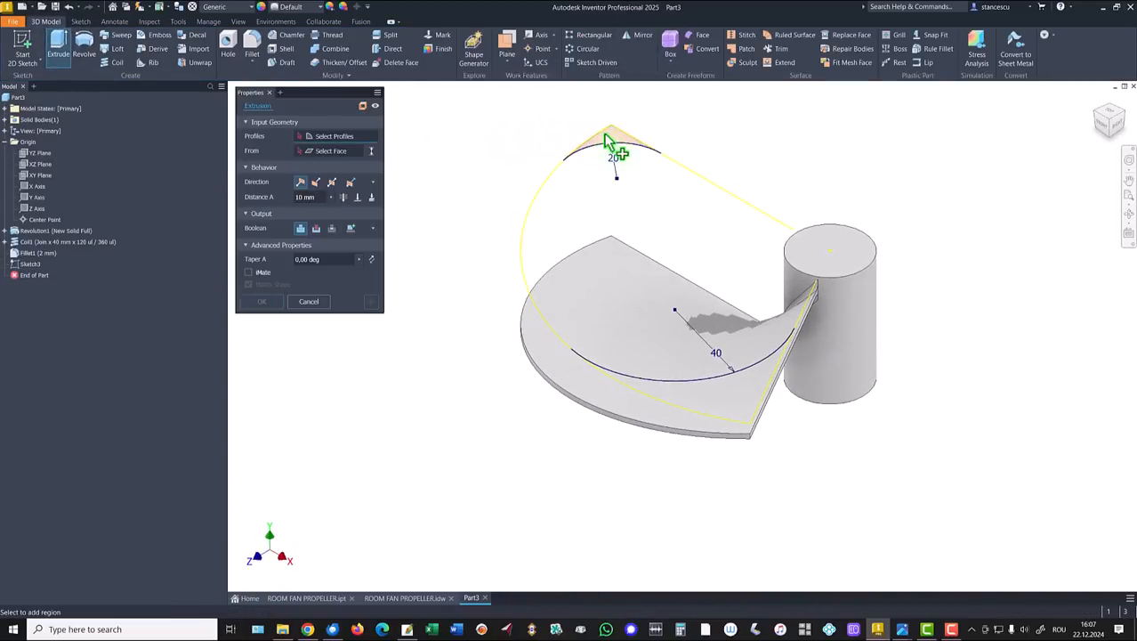
pyautogui.click(735, 405)
pyautogui.click(317, 229)
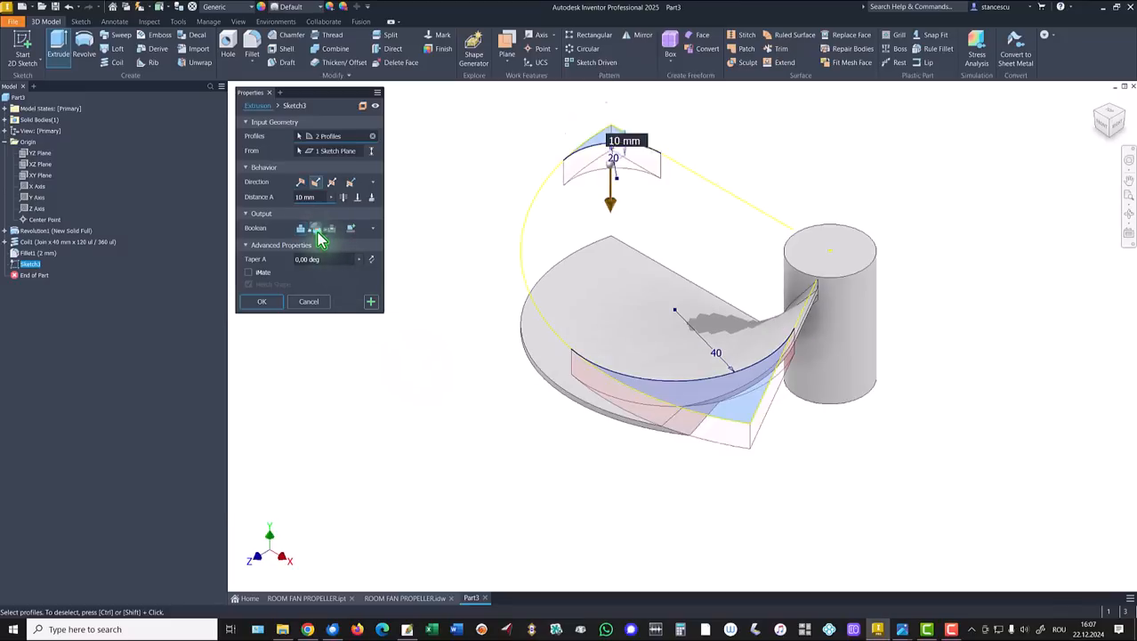
pyautogui.click(345, 196)
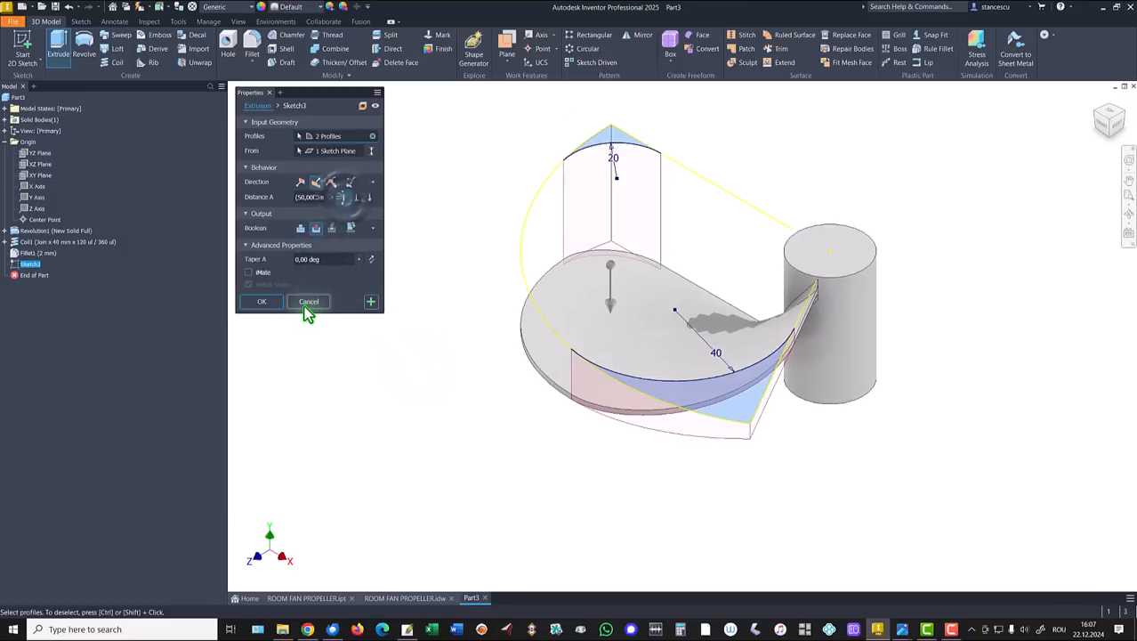
pyautogui.click(260, 301)
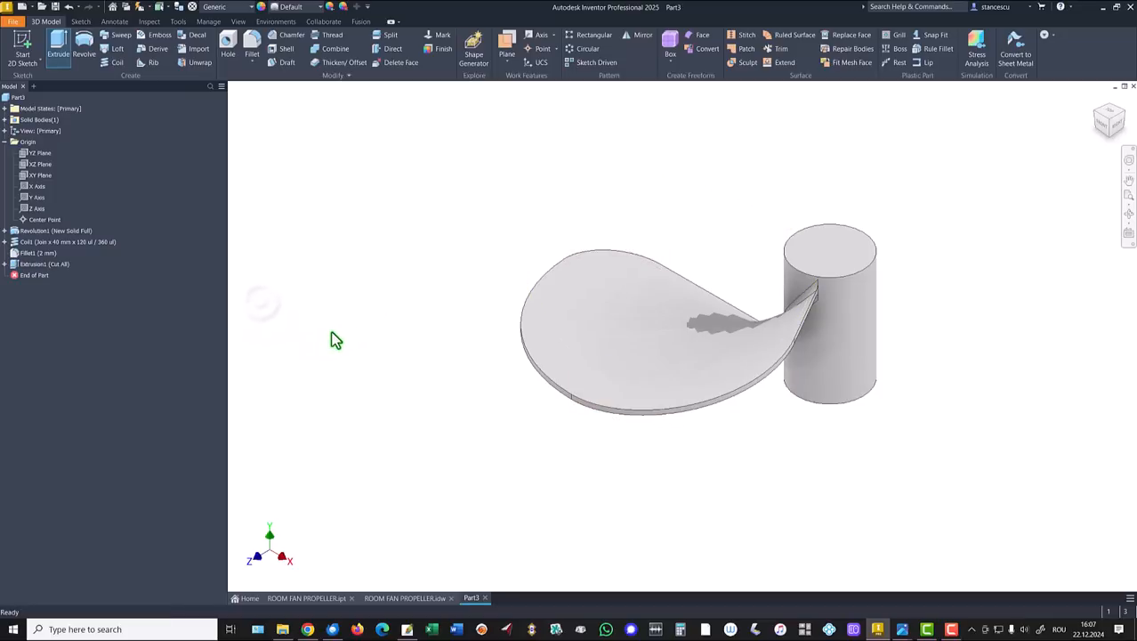
# Check the propeller drawing, and circular-pattern the coil, its fillet and the corner cut around the hub's axis as 3 occurrences over 360 degrees
pyautogui.click(405, 598)
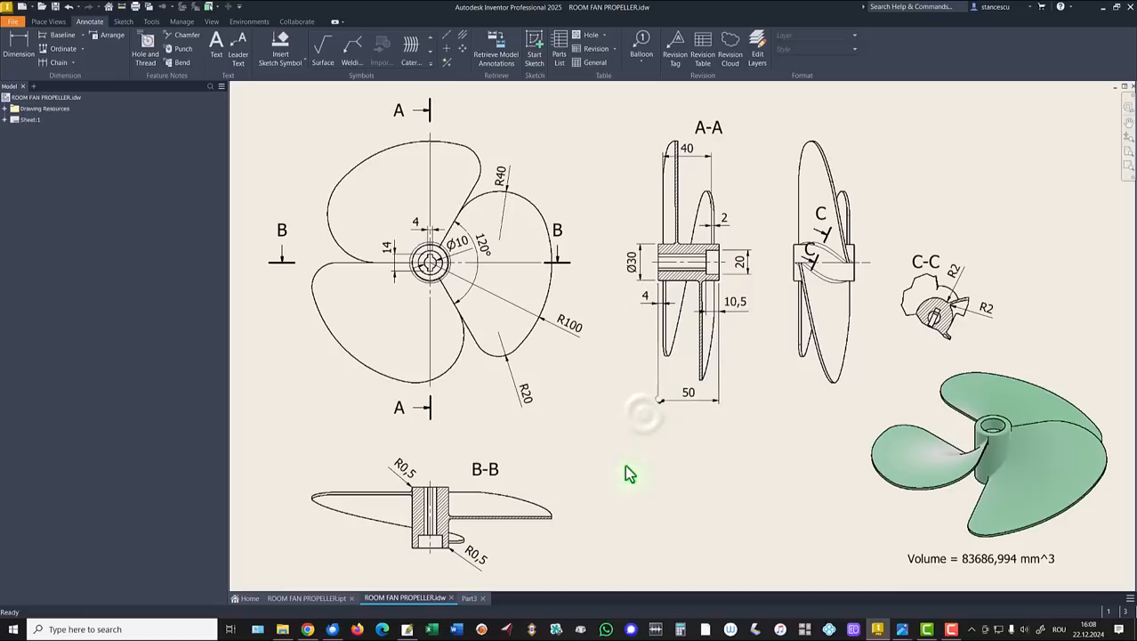
pyautogui.click(601, 536)
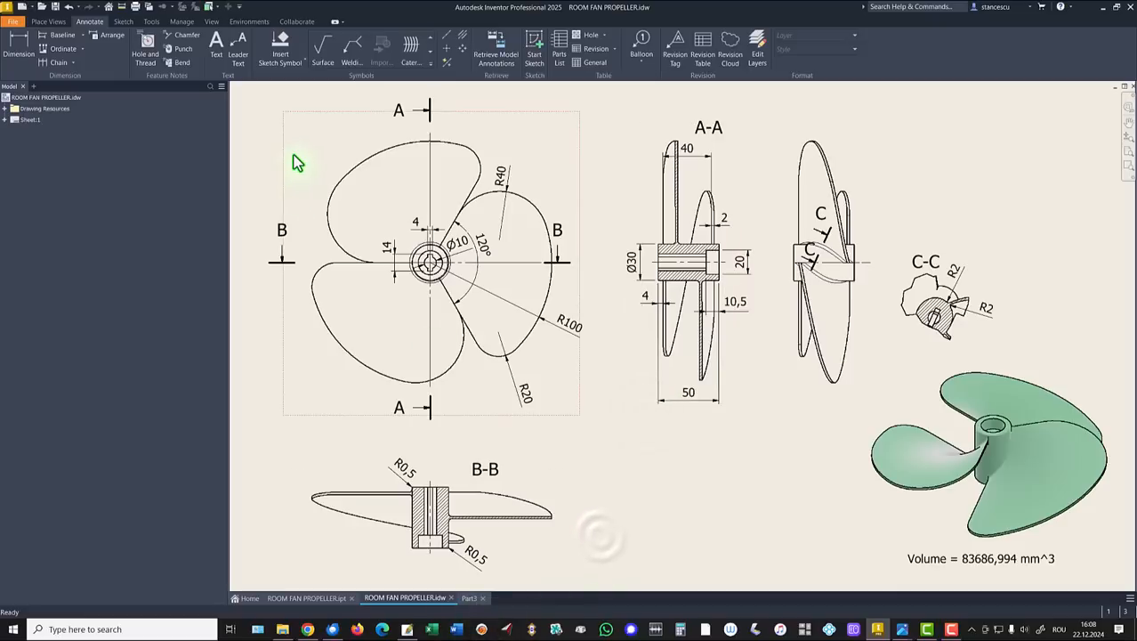
pyautogui.click(467, 598)
pyautogui.press('F6')
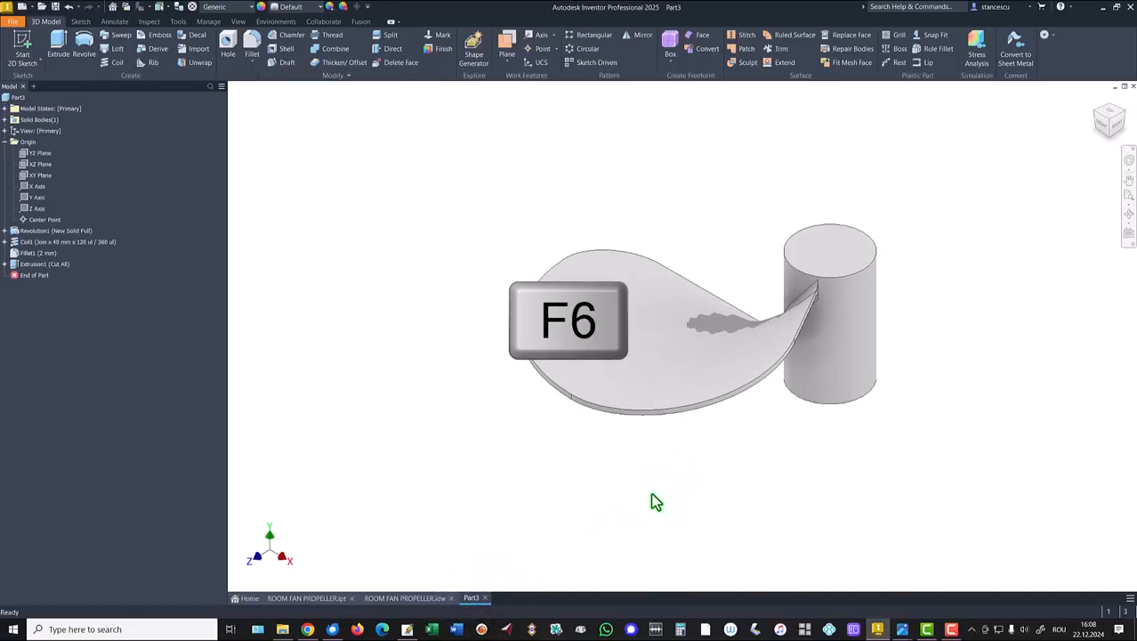
pyautogui.click(588, 50)
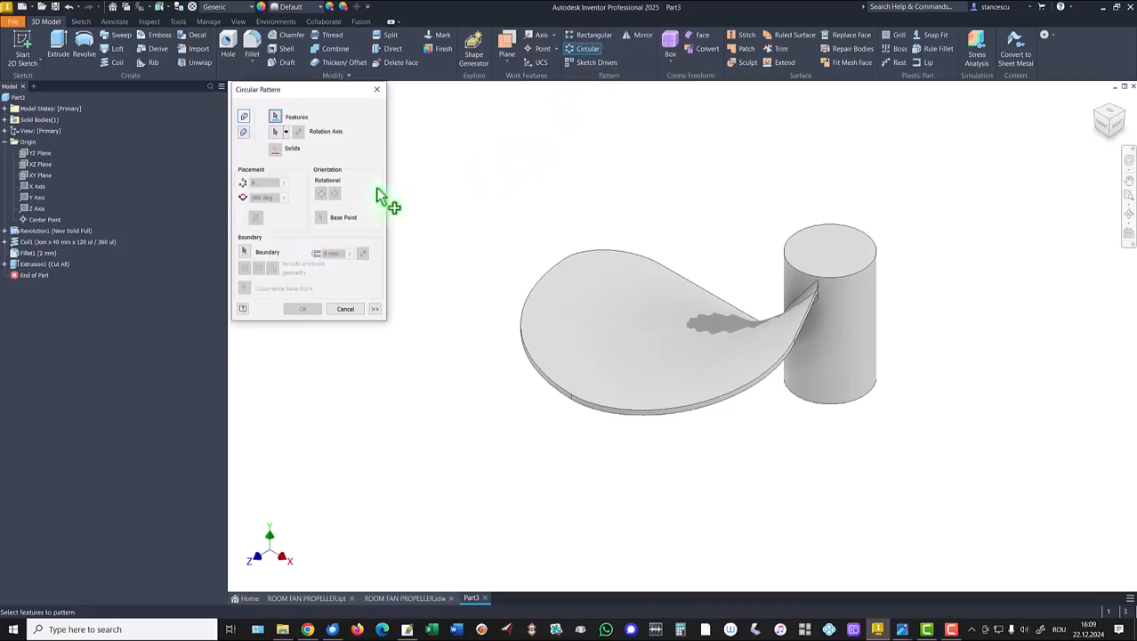
pyautogui.click(44, 265)
pyautogui.click(52, 253)
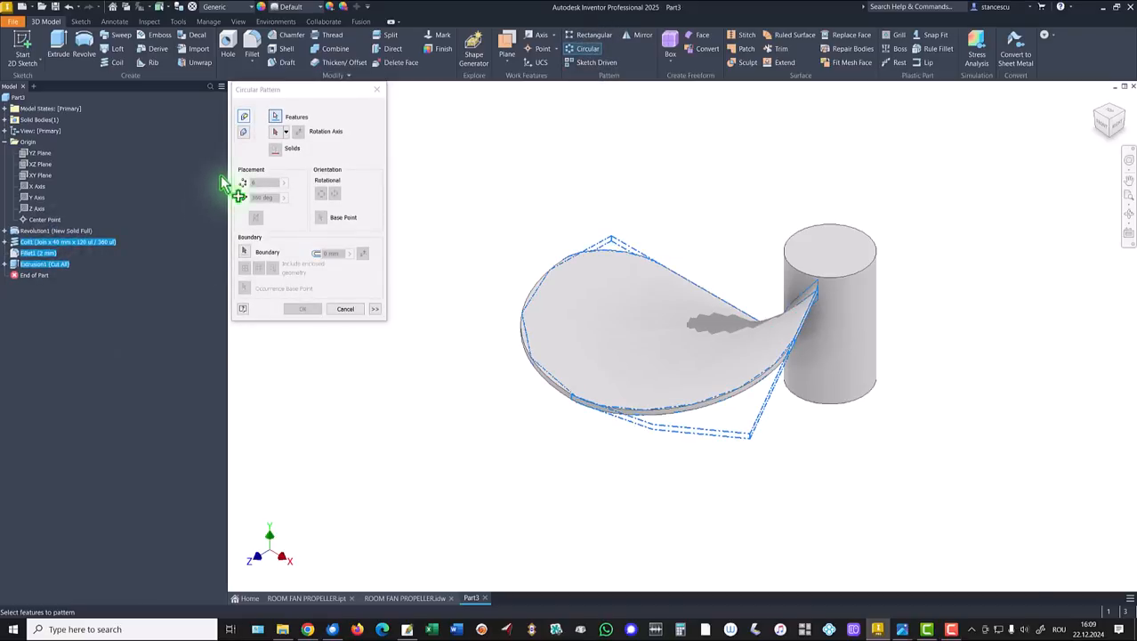
pyautogui.click(275, 133)
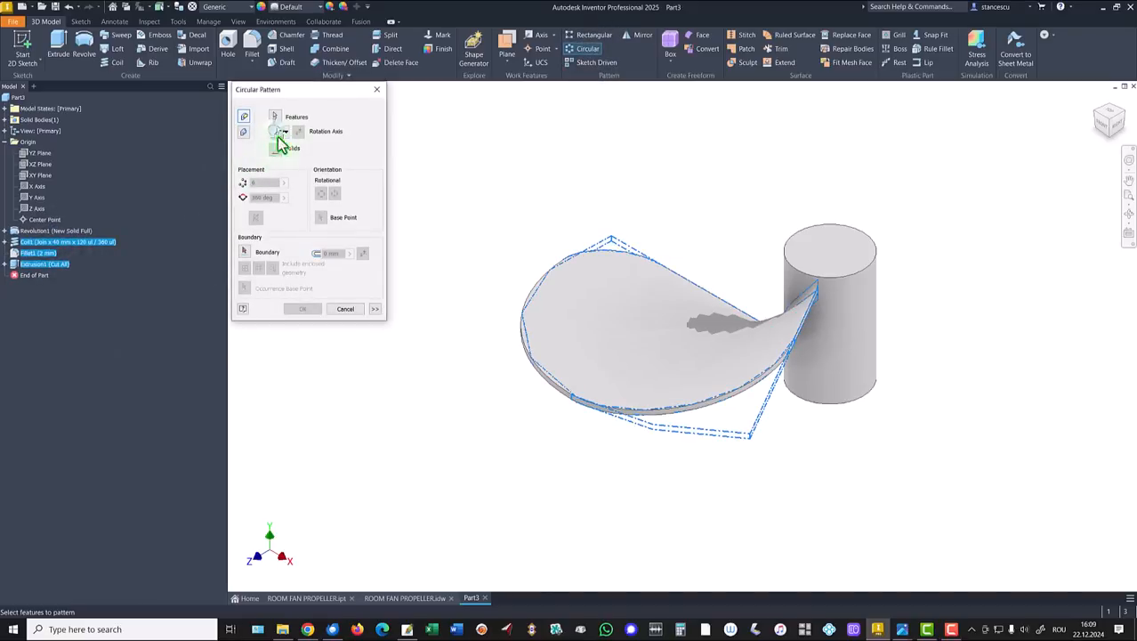
pyautogui.click(814, 347)
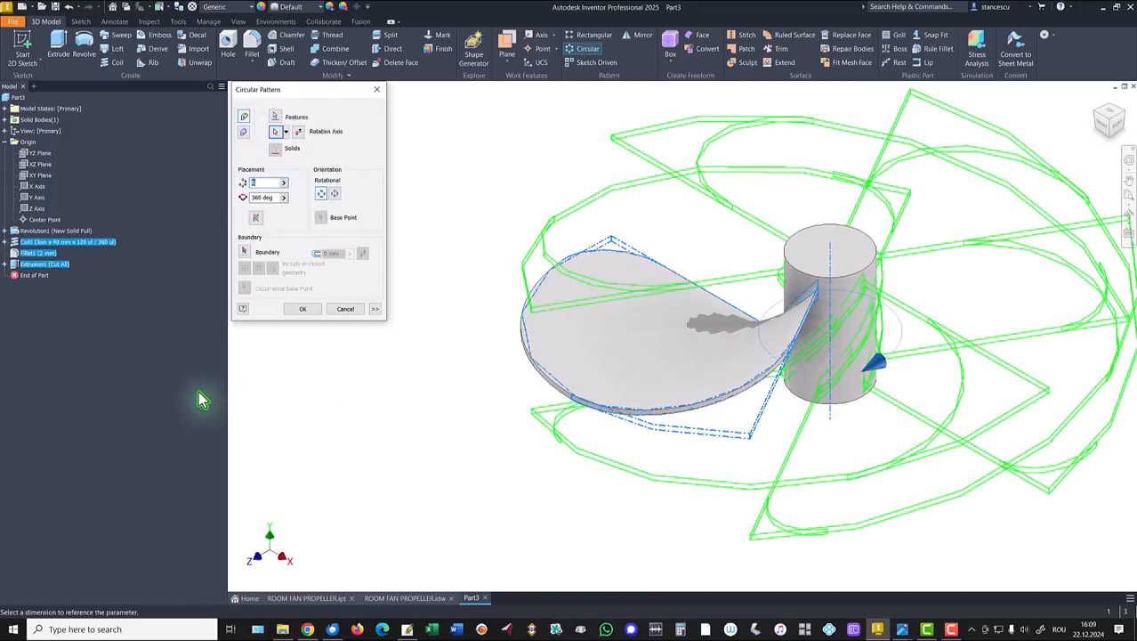
pyautogui.write('3')
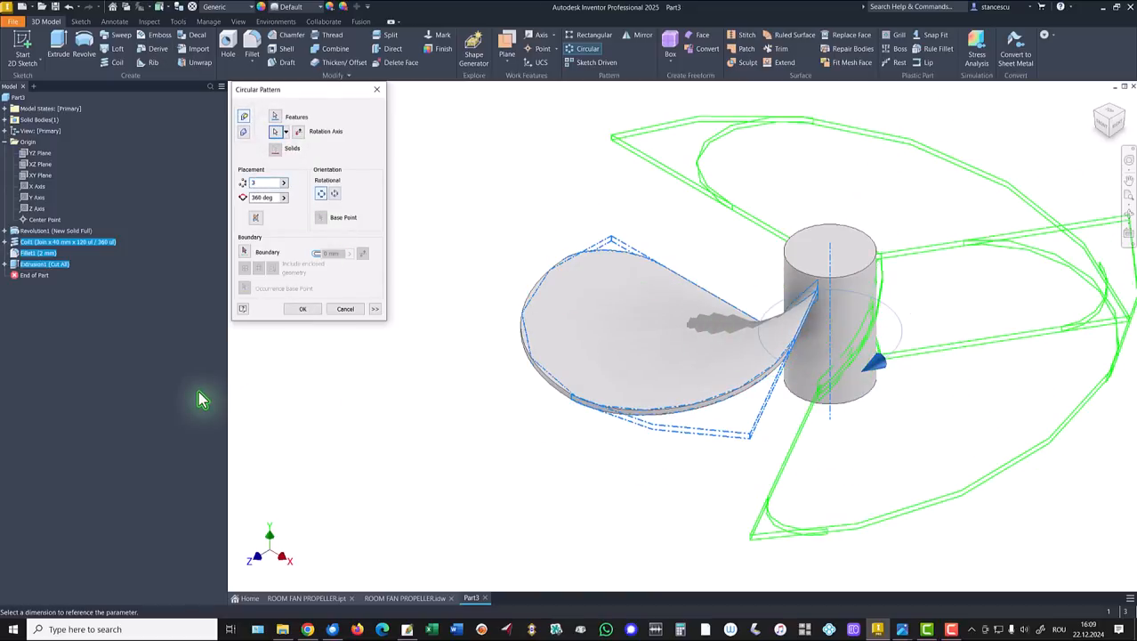
pyautogui.click(300, 309)
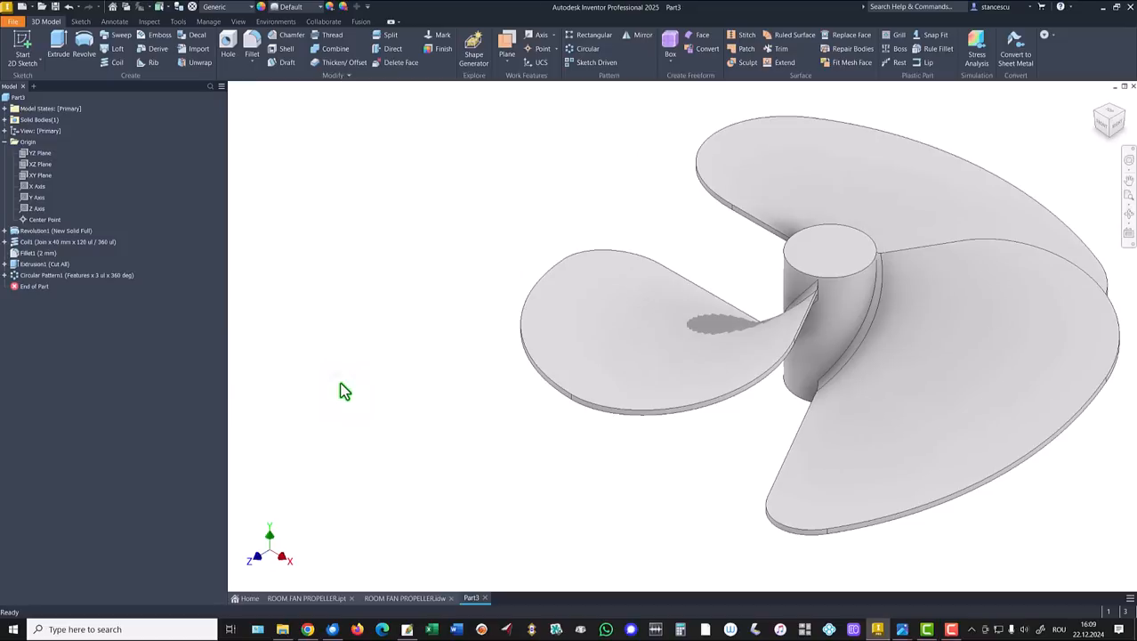
# Fillet the hub's top and bottom outer circular edges with a 0.5 mm radius
pyautogui.press('F6')
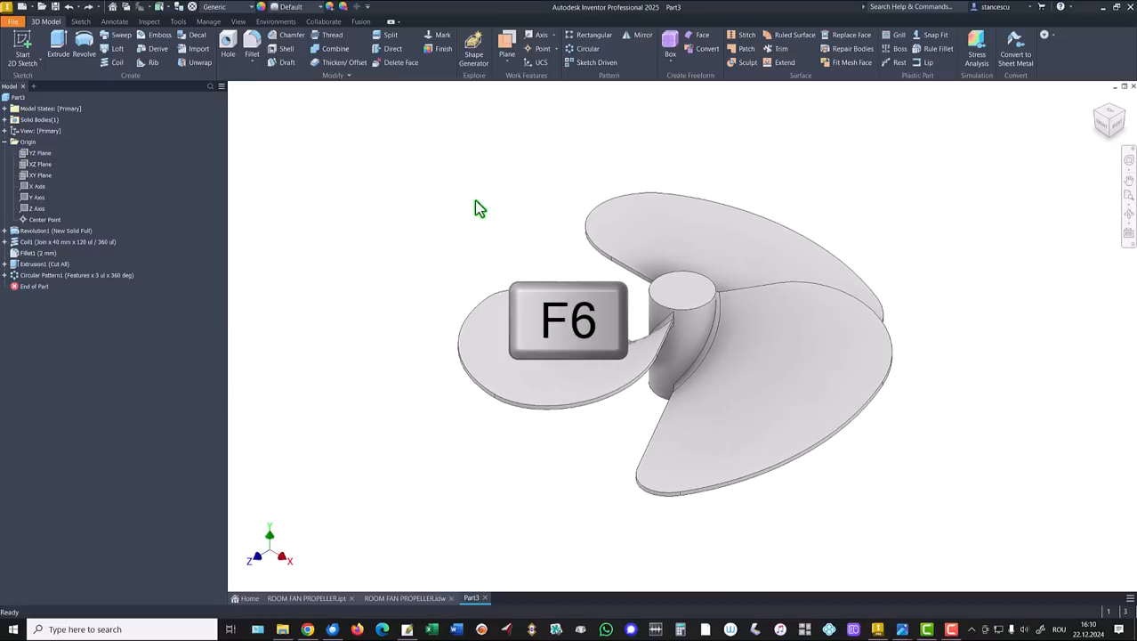
pyautogui.click(697, 317)
pyautogui.click(720, 302)
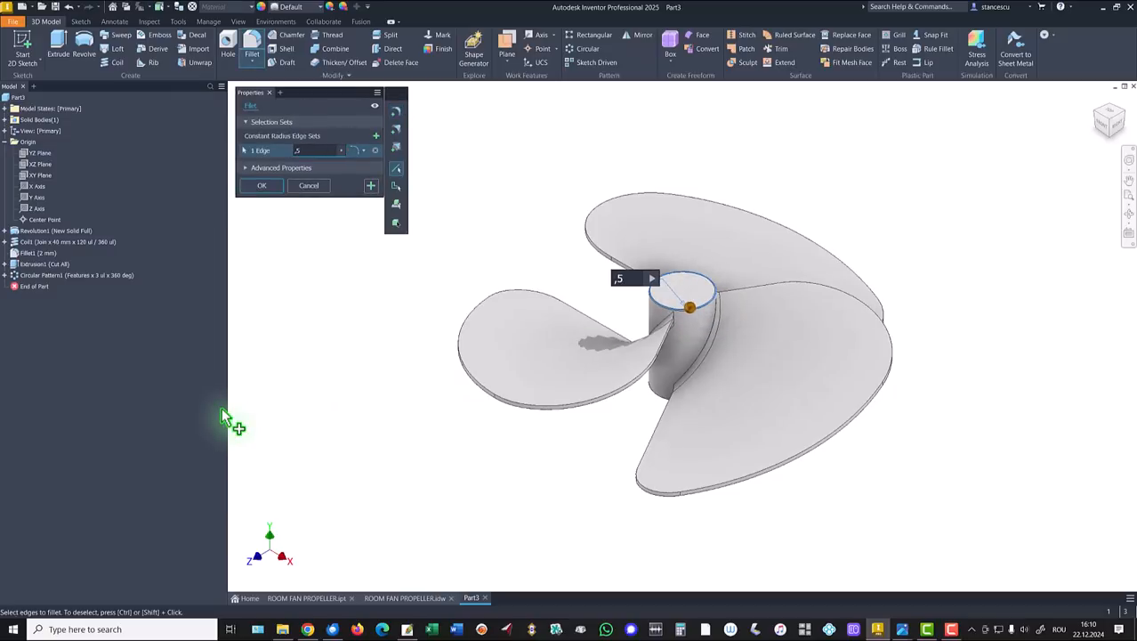
pyautogui.click(655, 396)
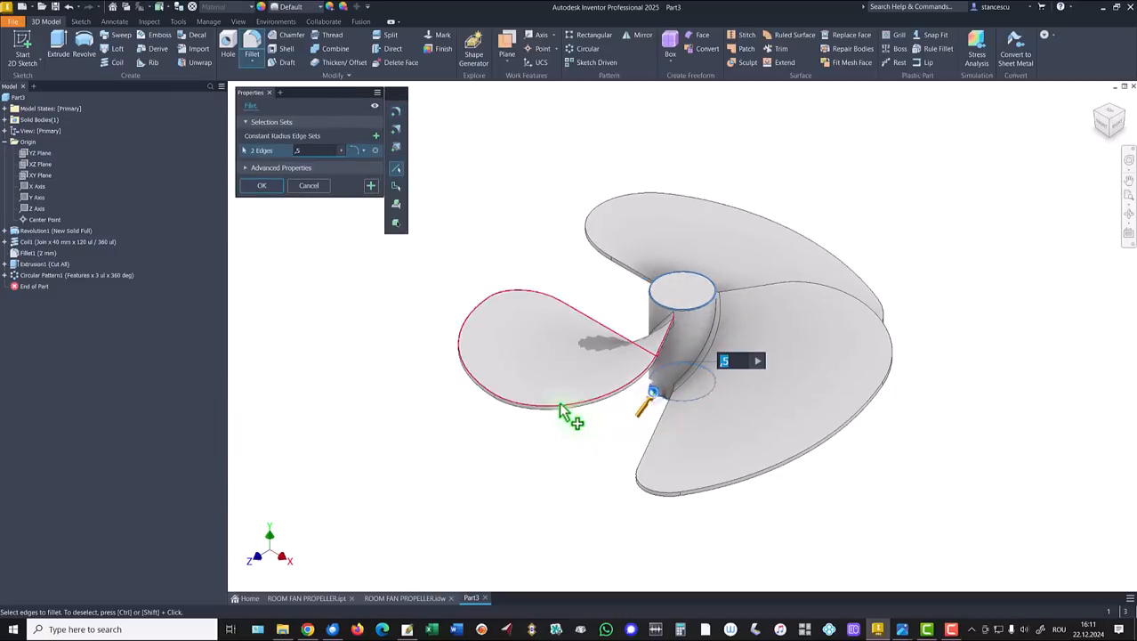
pyautogui.click(261, 186)
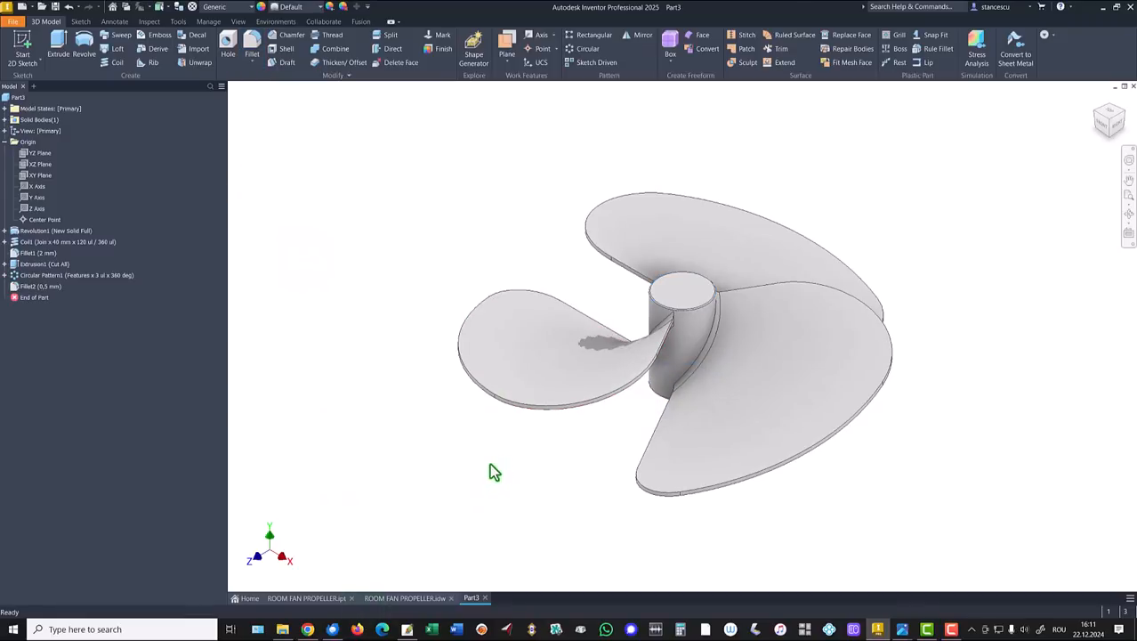
# Examine the hub's bore, keyway slot and counterbore dimensions in the ROOM FAN PROPELLER.idw drawing's front view and section A-A
pyautogui.click(429, 591)
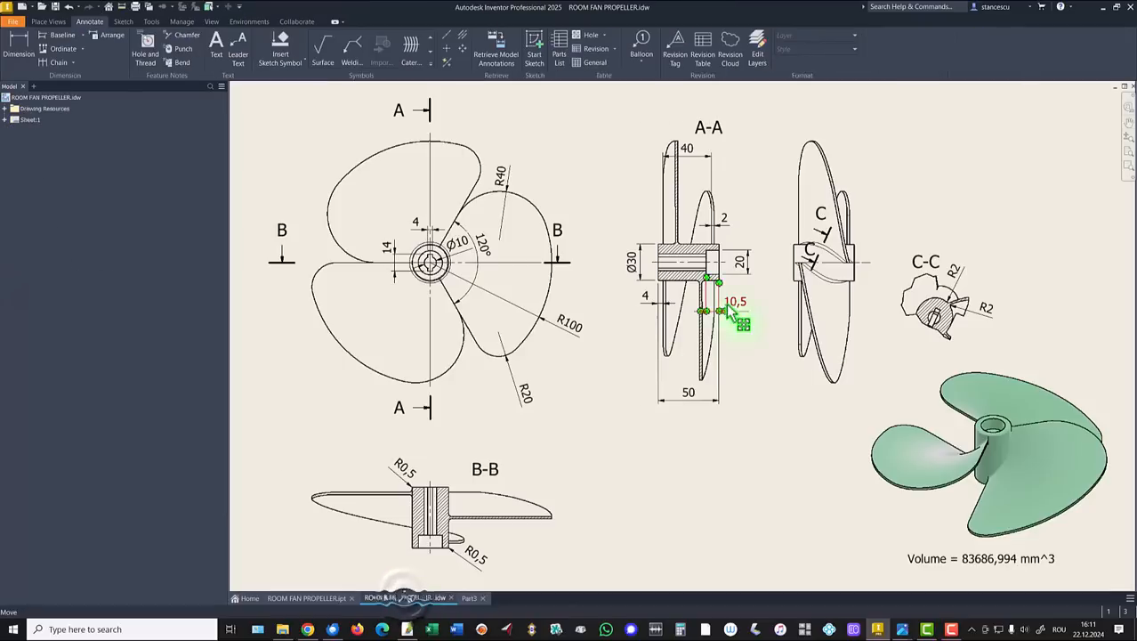
pyautogui.click(438, 269)
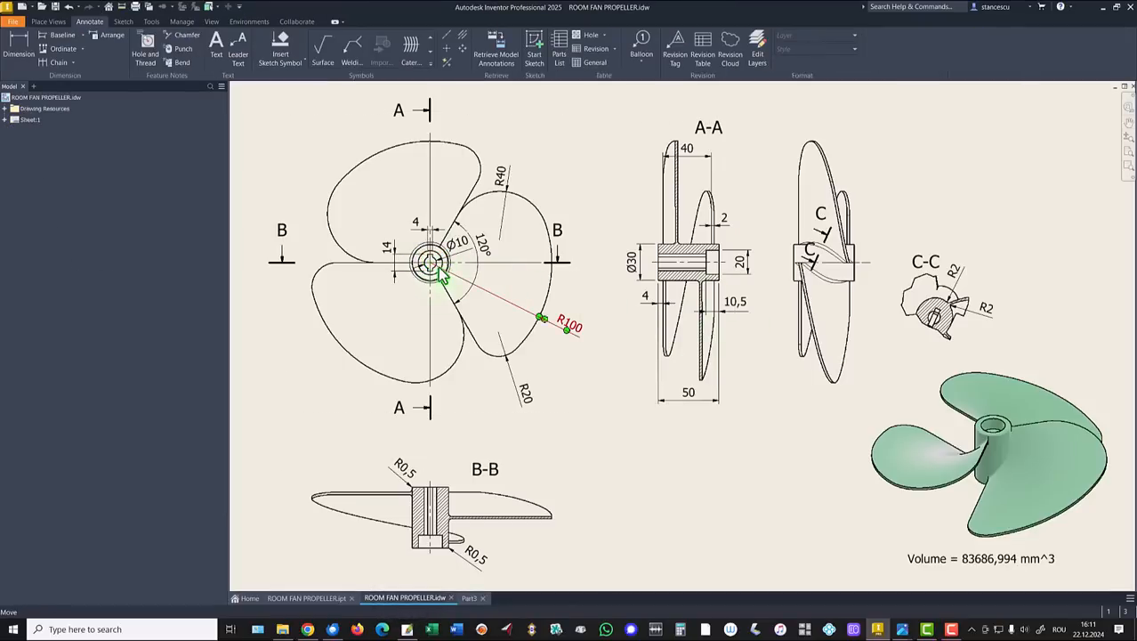
pyautogui.scroll(5, 449, 272)
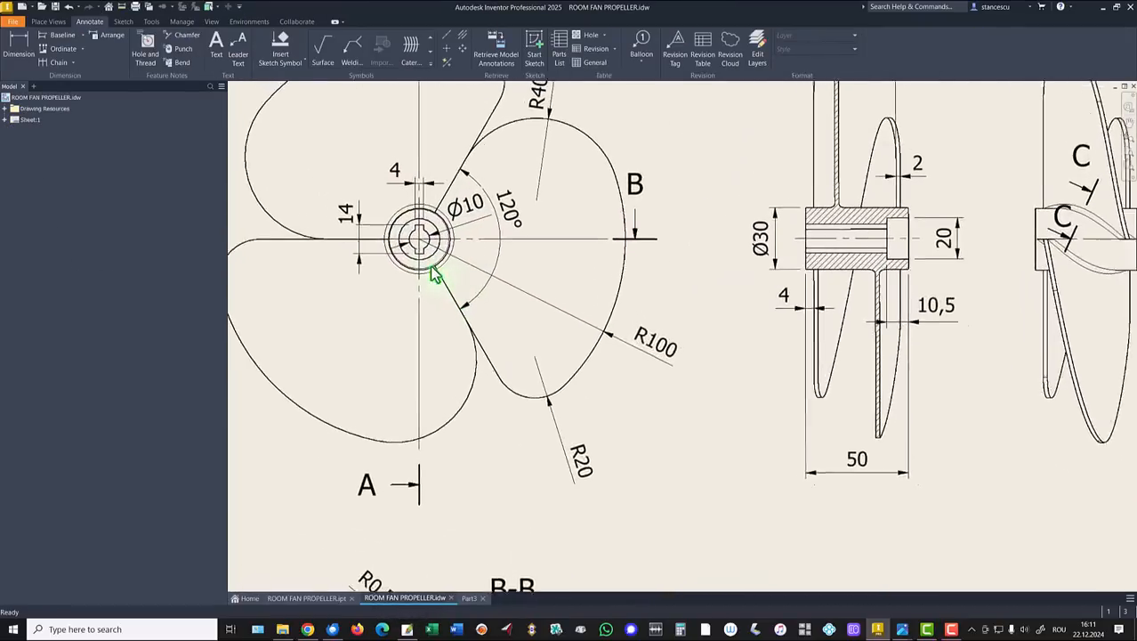
pyautogui.scroll(2, 456, 285)
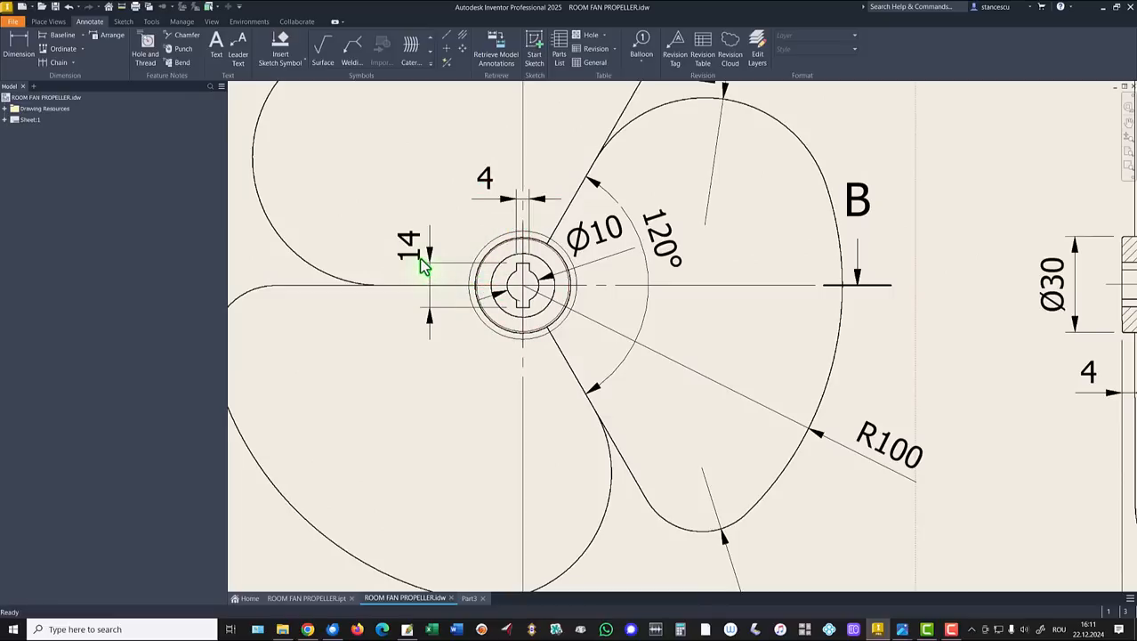
pyautogui.click(590, 246)
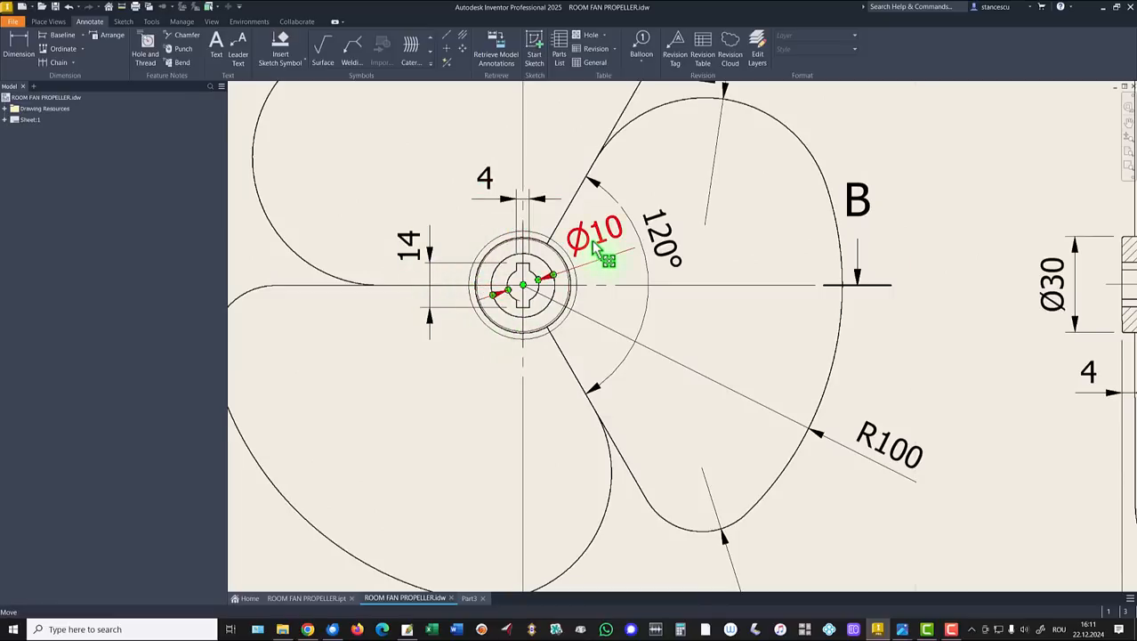
pyautogui.scroll(-5, 598, 254)
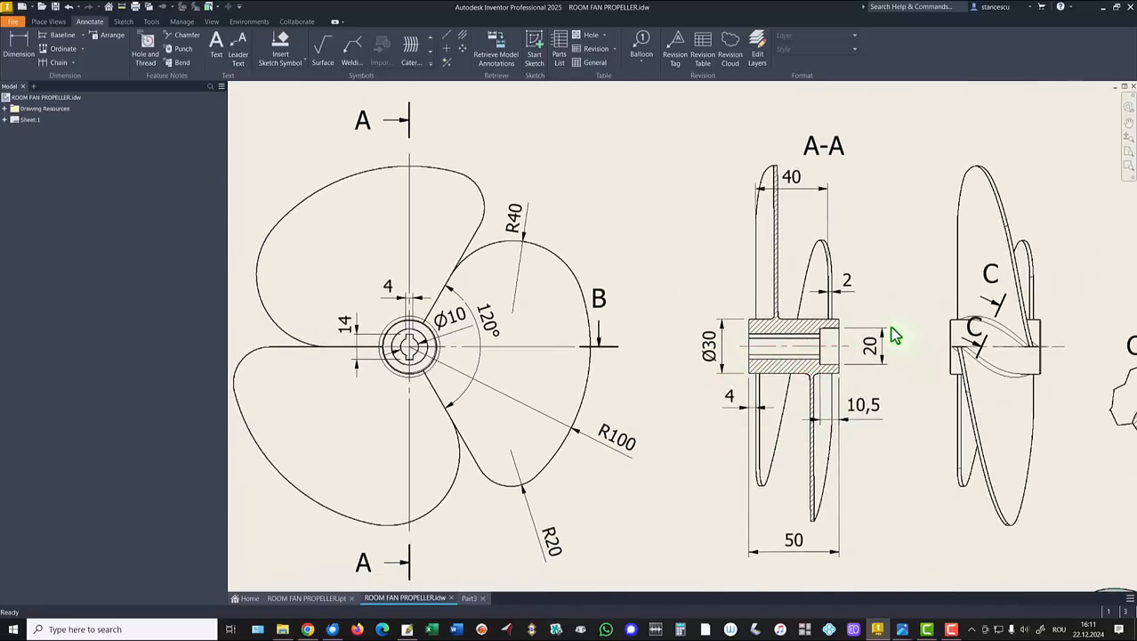
pyautogui.click(856, 368)
pyautogui.press('F6')
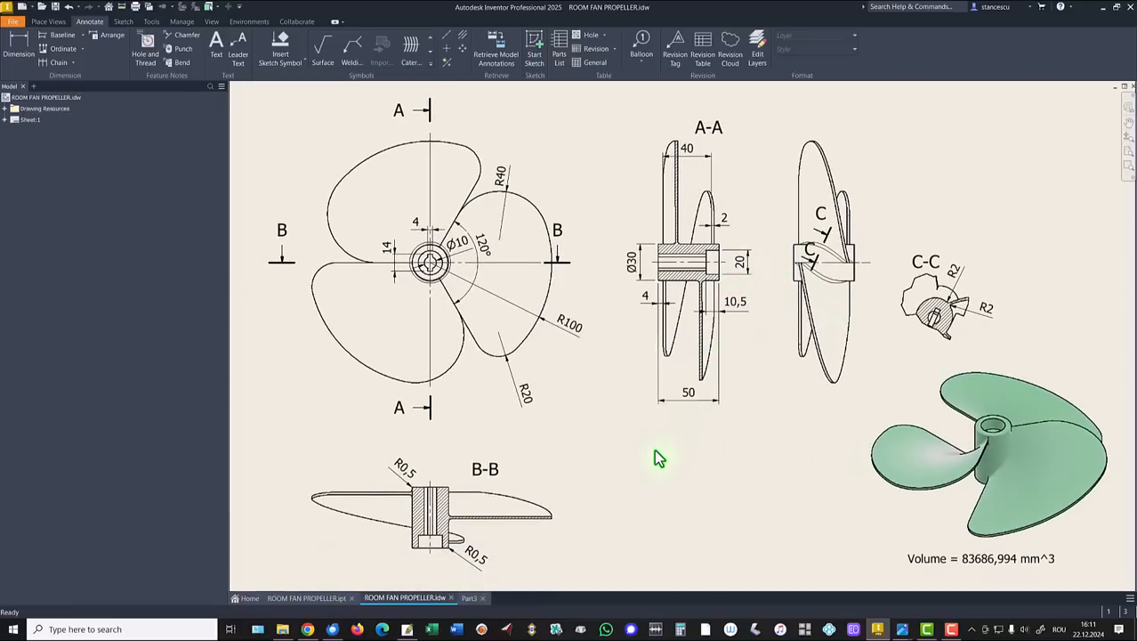
# Return to the Part3 model and create a new sketch on the hub's top face
pyautogui.click(468, 598)
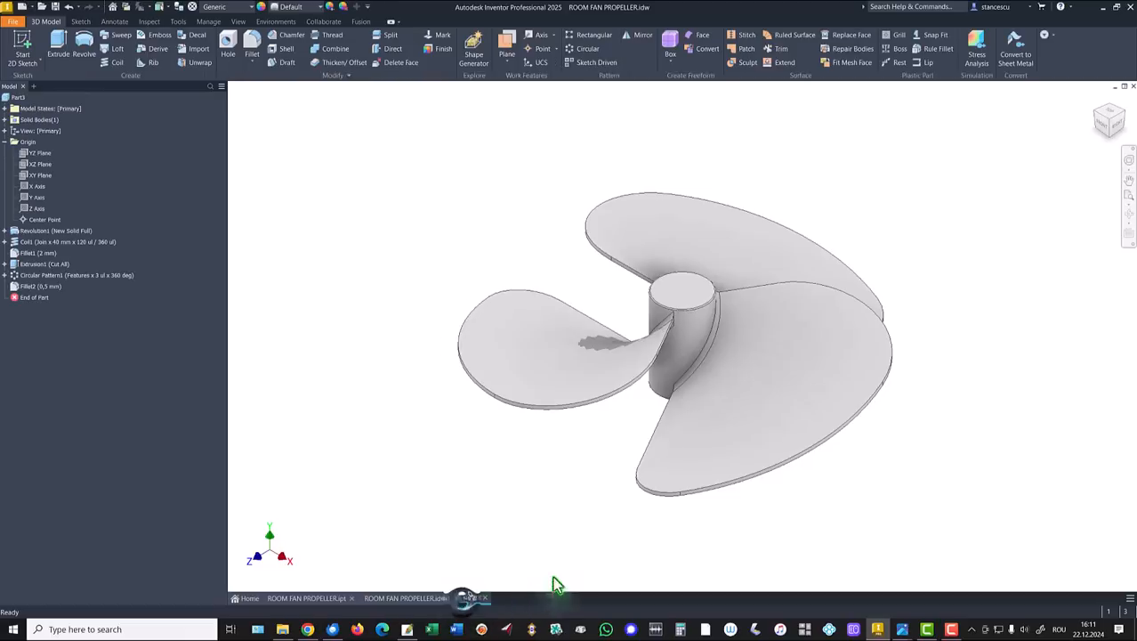
pyautogui.click(669, 295)
pyautogui.click(745, 284)
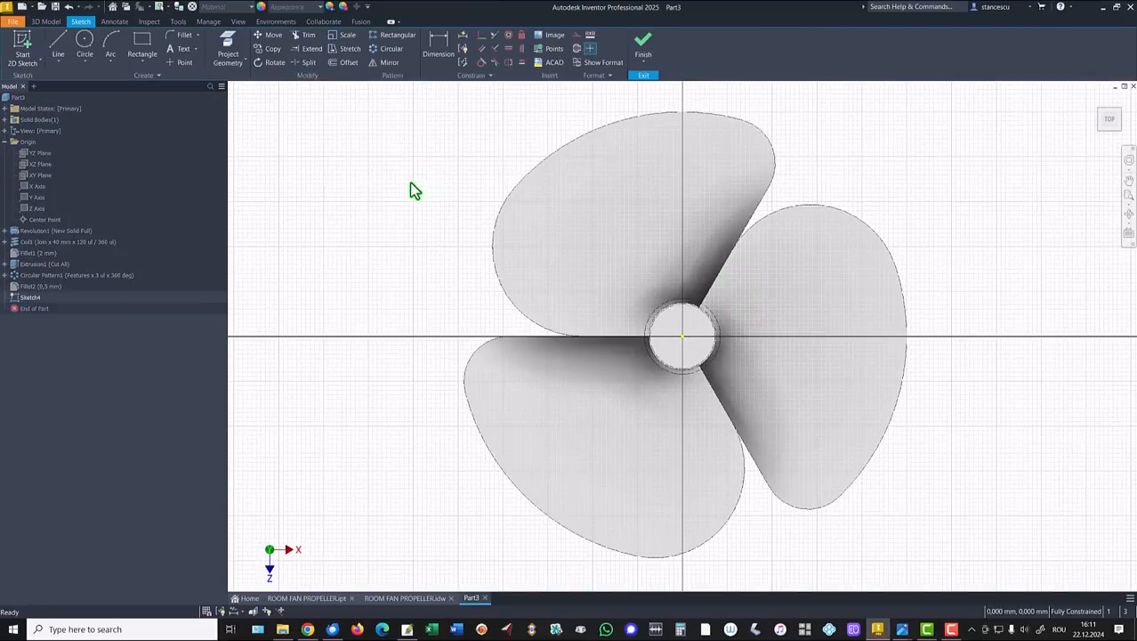
# Sketch a rectangle 4 mm wide and about 14 mm high around the hub's centre on its top face
pyautogui.click(142, 43)
pyautogui.scroll(5, 735, 363)
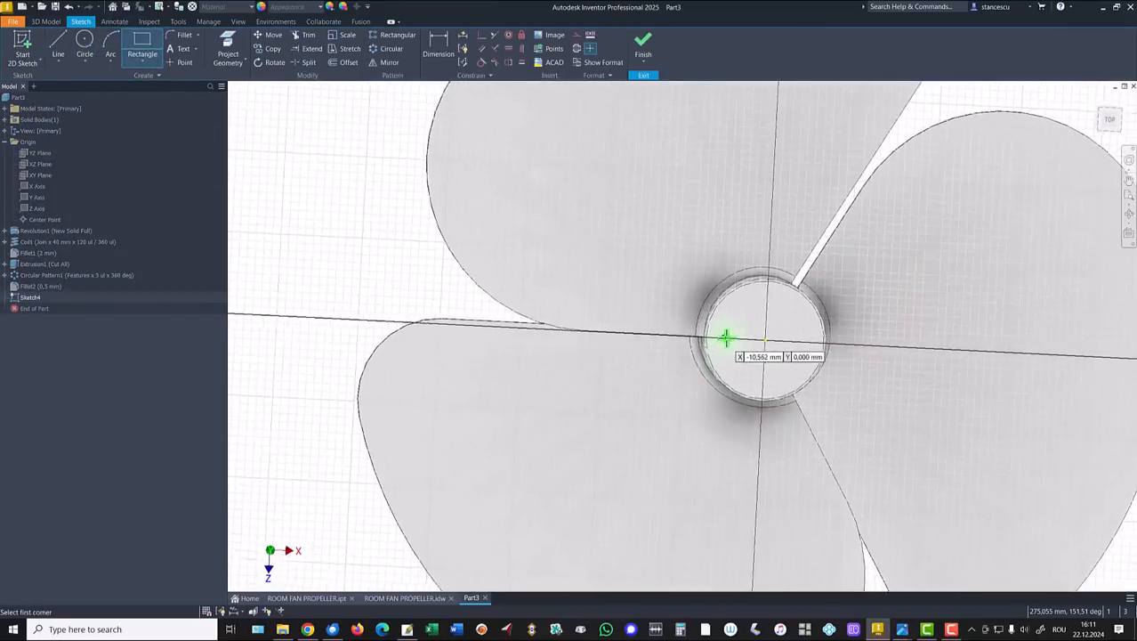
pyautogui.click(750, 317)
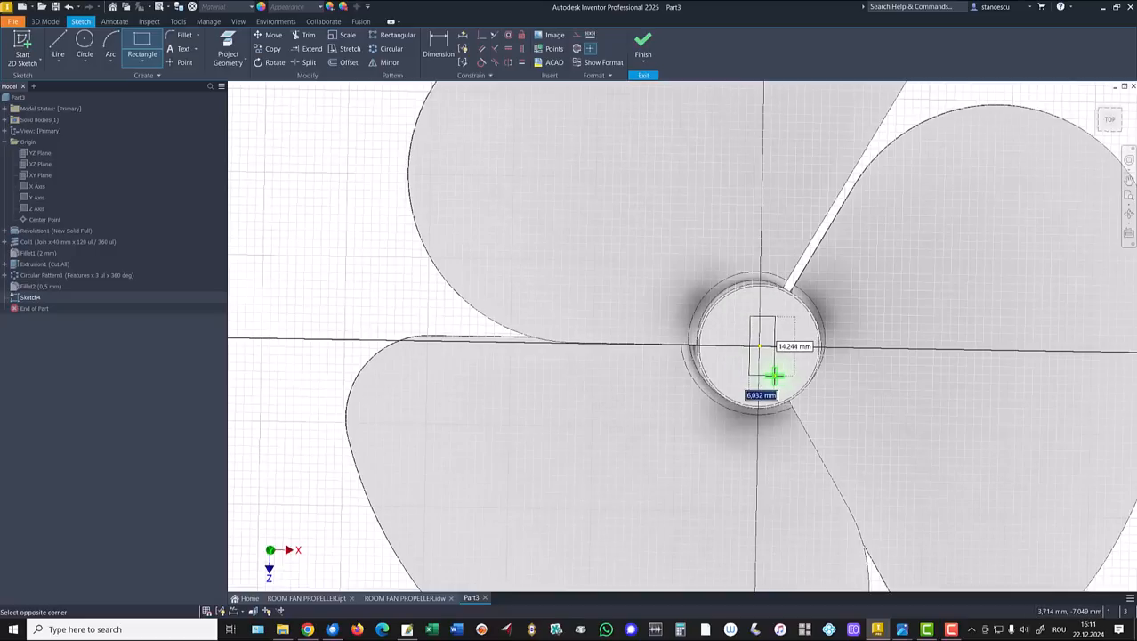
pyautogui.write('4')
pyautogui.press('Tab')
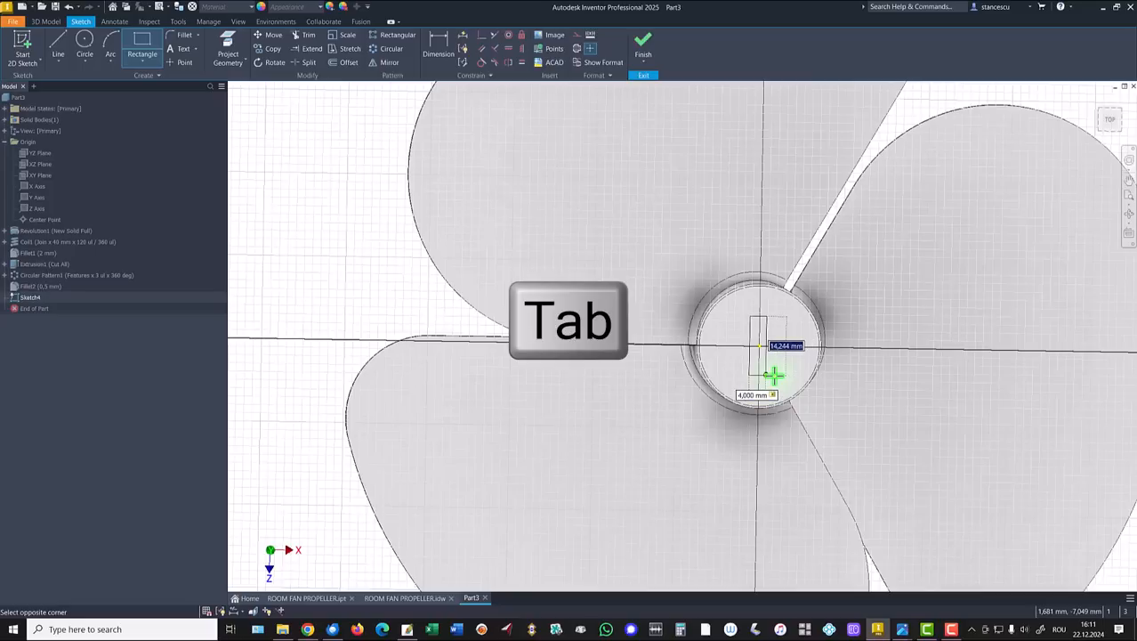
pyautogui.press('Return')
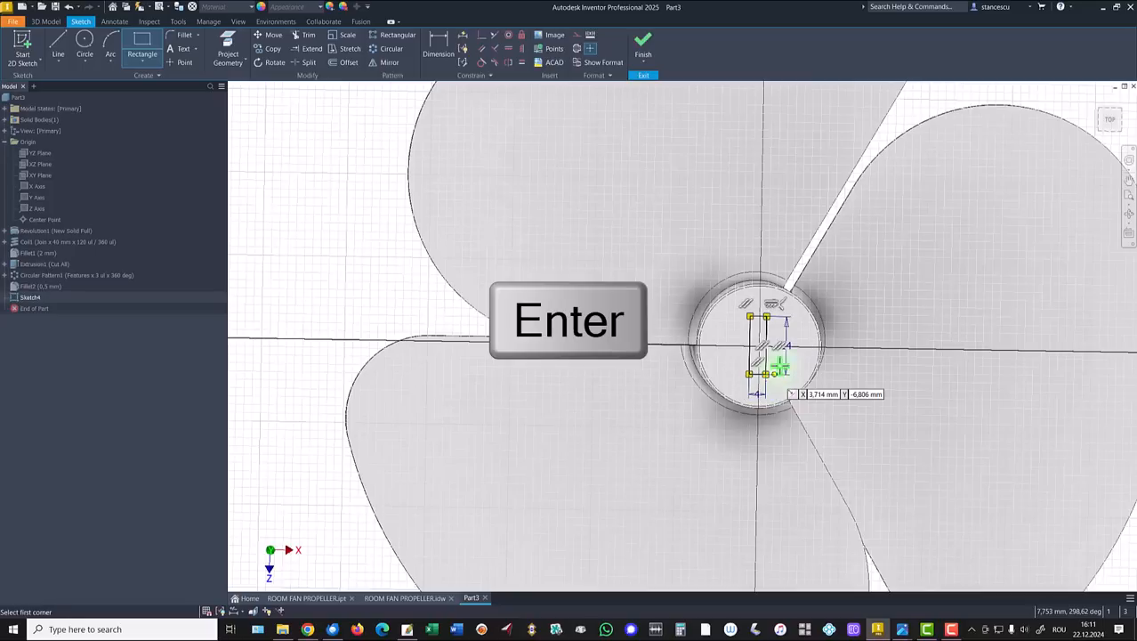
# Draw a 10 mm diameter circle centred on the sketch origin in the hub
pyautogui.click(84, 46)
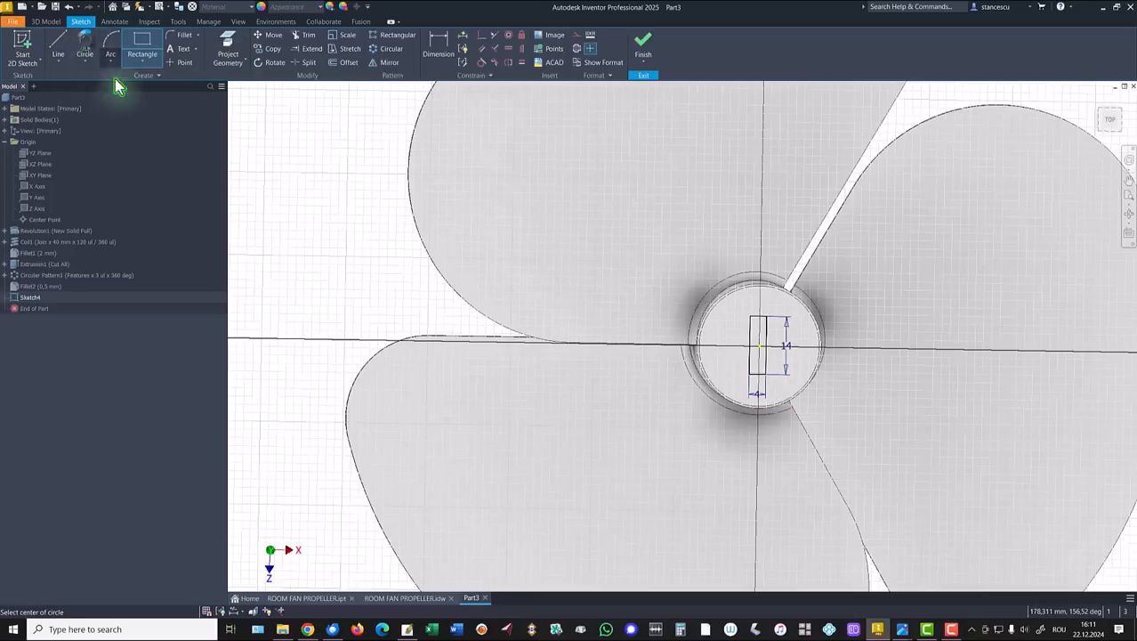
pyautogui.click(757, 346)
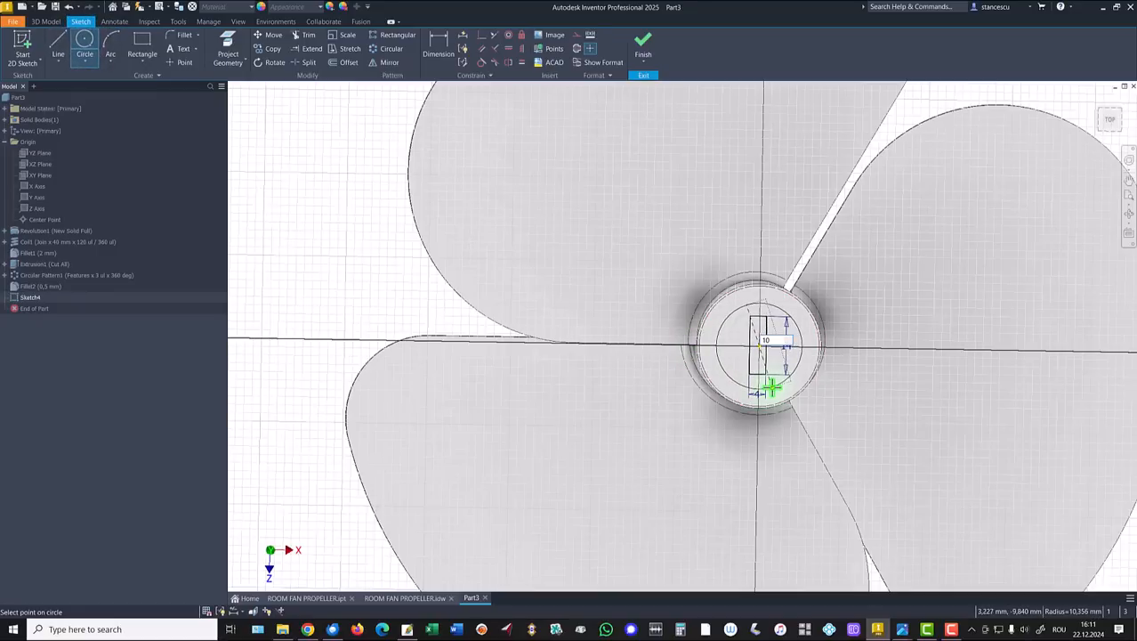
pyautogui.write('10')
pyautogui.press('Return')
# Centre the rectangle on the origin with a horizontal constraint on its side midpoint and a vertical constraint on its upper edge midpoint
pyautogui.moveTo(738, 320)
pyautogui.keyDown('shift'); pyautogui.mouseDown(button='middle')
pyautogui.moveTo(762, 330)
pyautogui.moveTo(767, 391)
pyautogui.moveTo(1081, 213)
pyautogui.moveTo(1125, 225)
pyautogui.mouseUp(button='middle'); pyautogui.keyUp('shift')
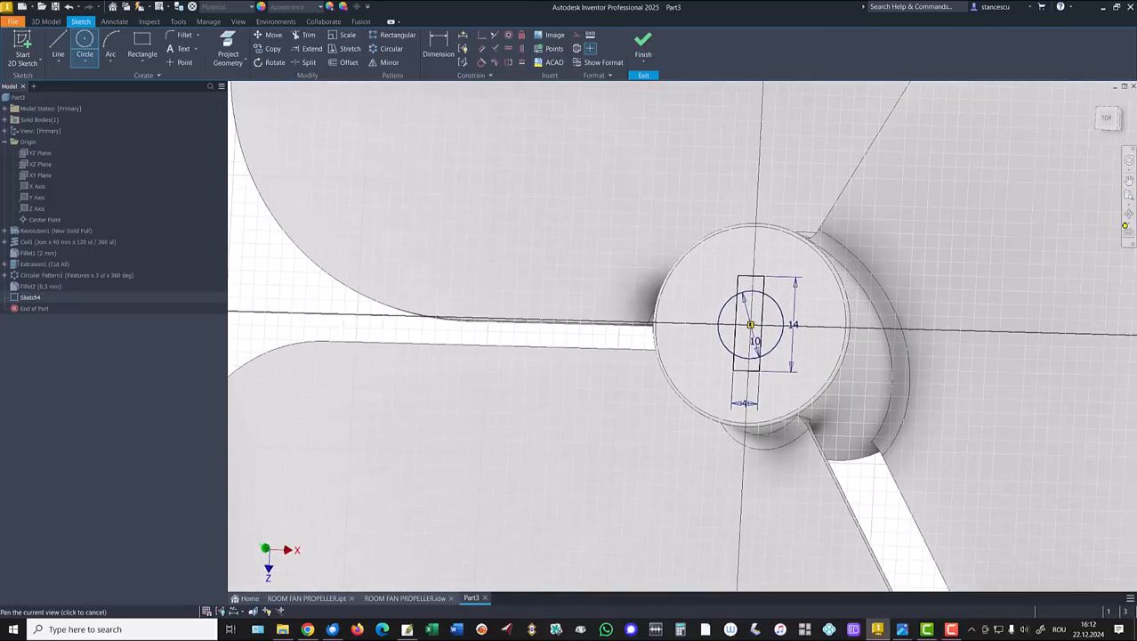
pyautogui.click(1106, 118)
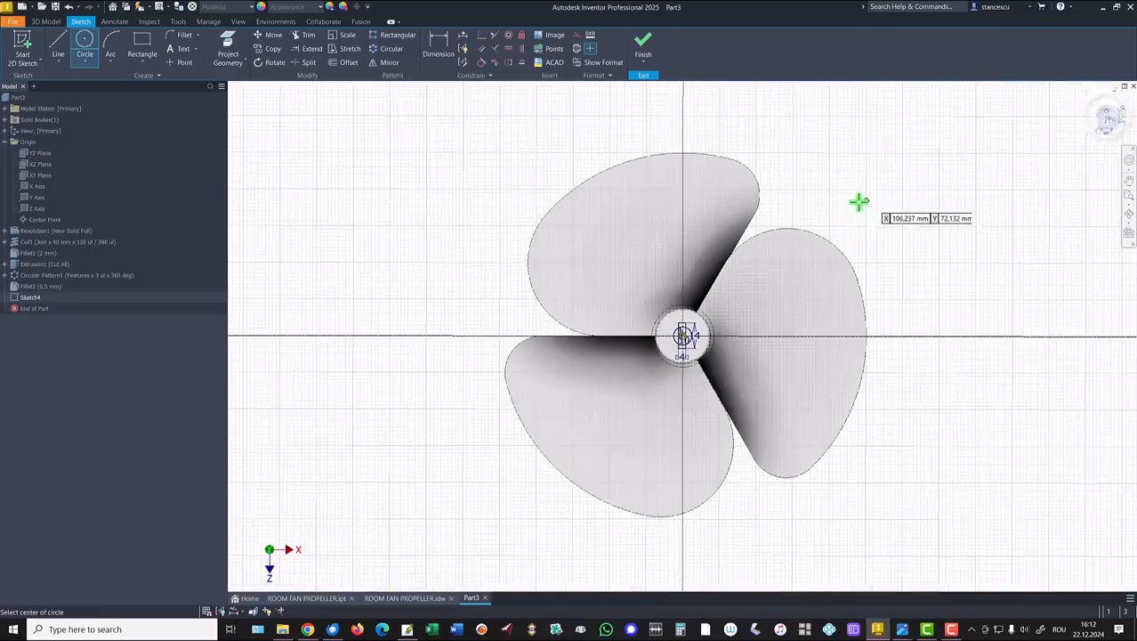
pyautogui.scroll(-3, 766, 310)
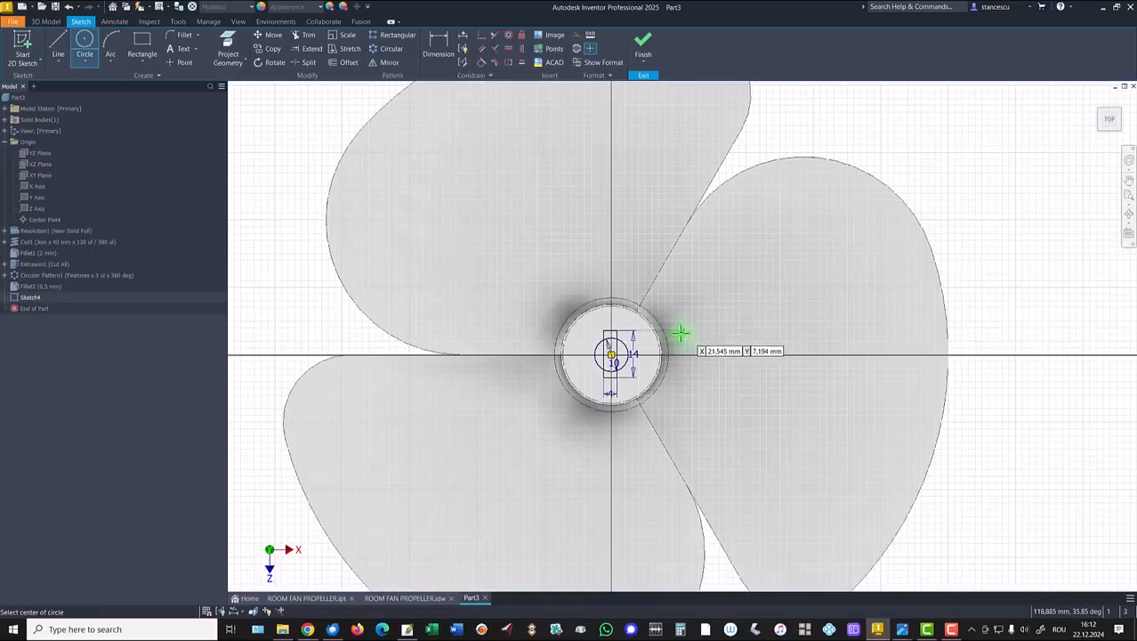
pyautogui.scroll(-2, 681, 332)
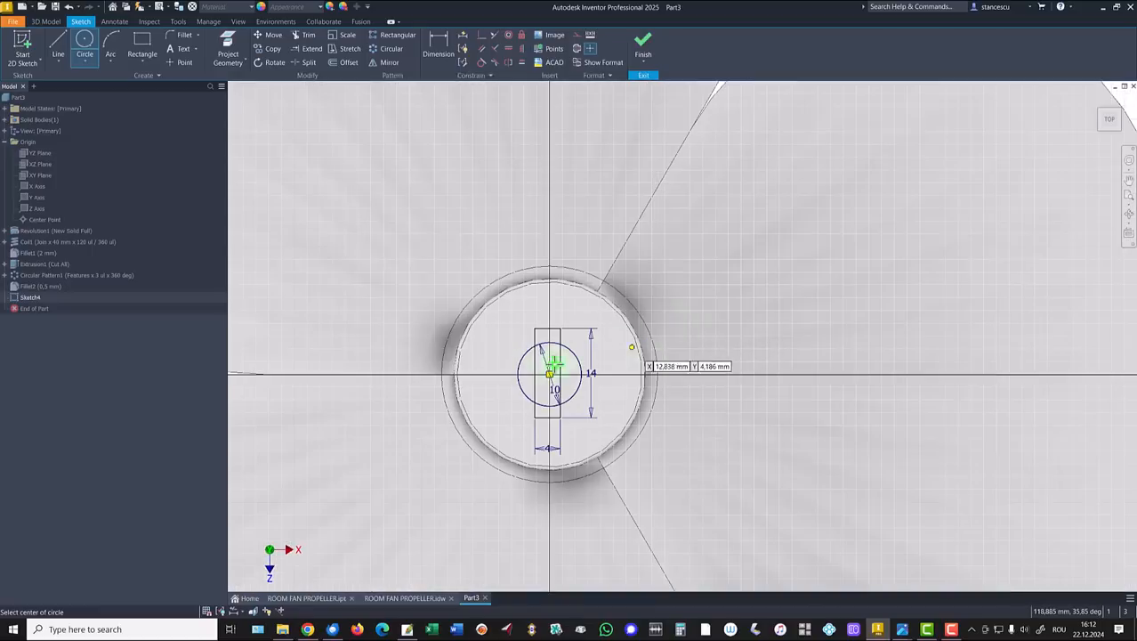
pyautogui.click(482, 39)
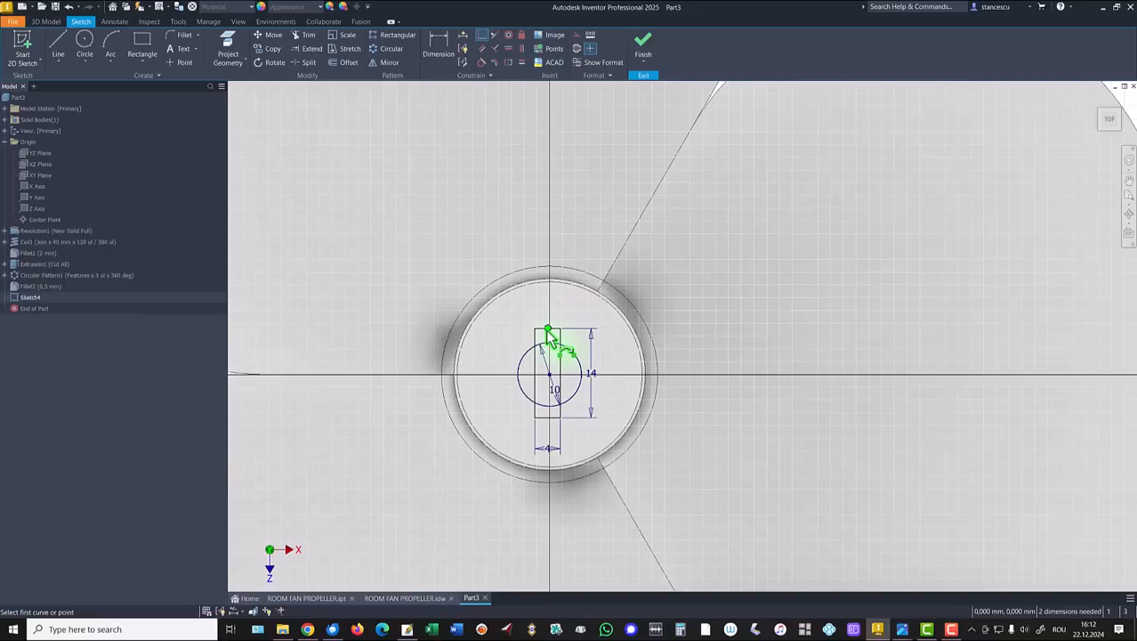
pyautogui.click(510, 49)
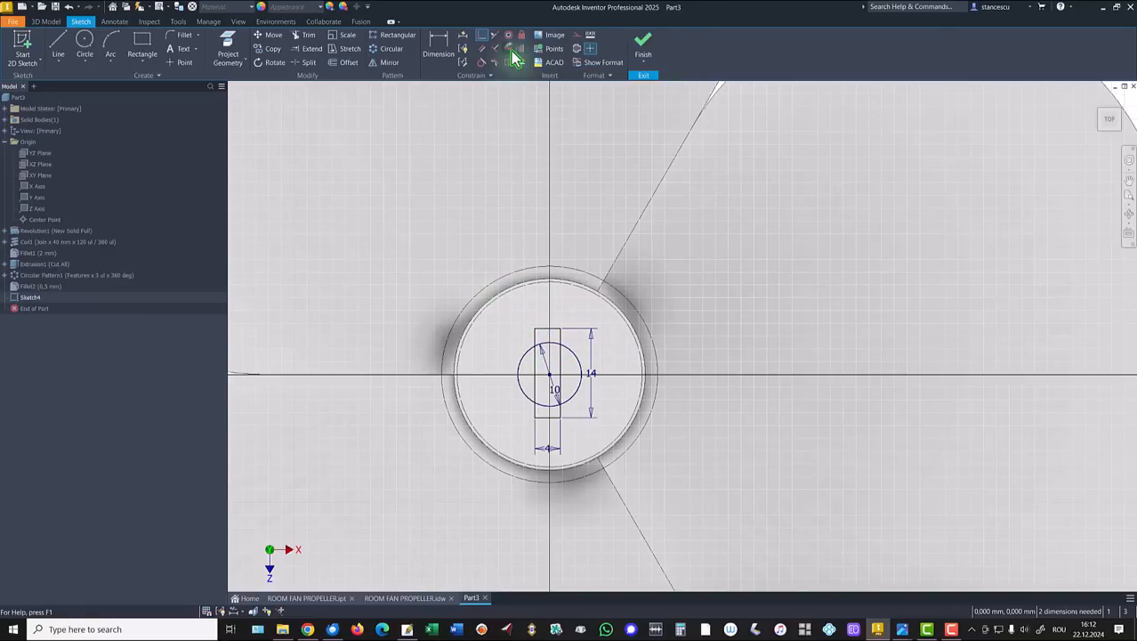
pyautogui.click(560, 373)
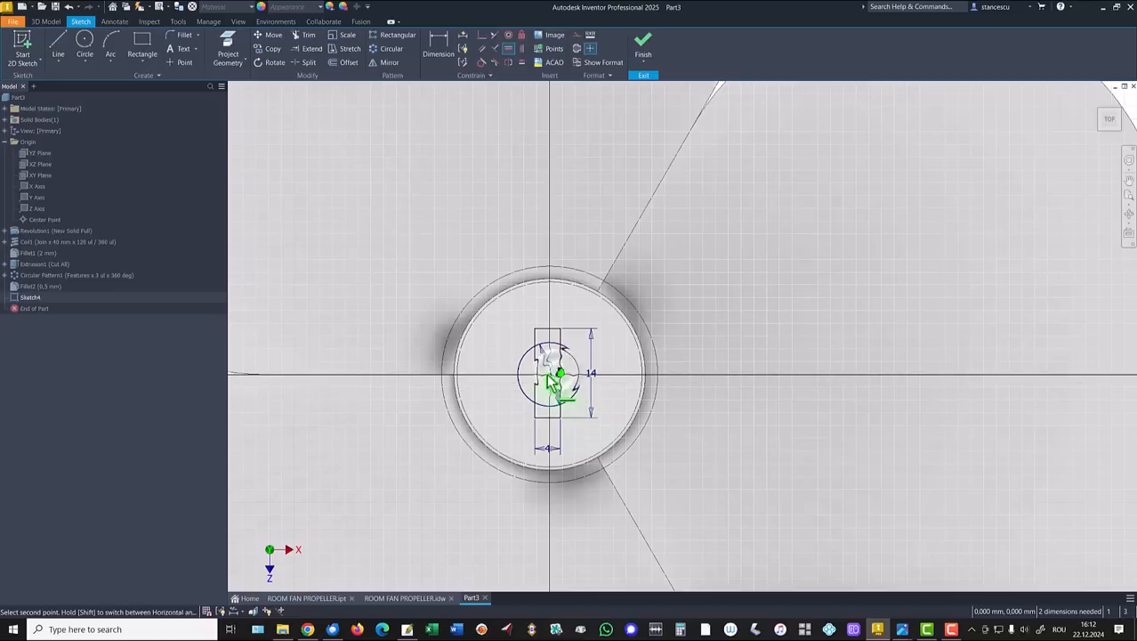
pyautogui.click(550, 374)
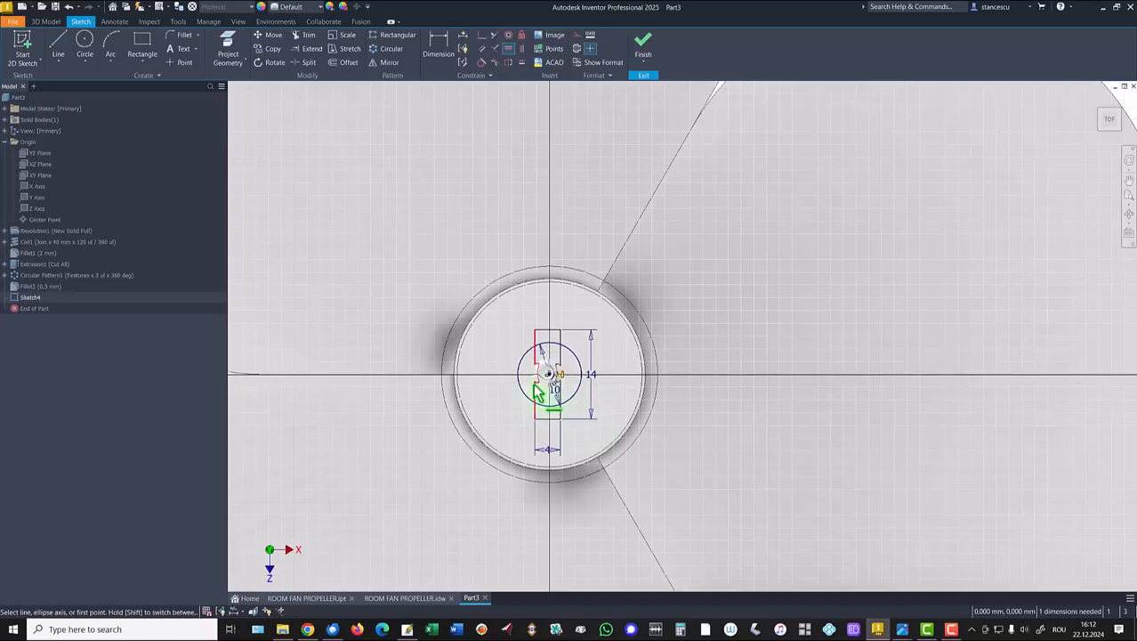
pyautogui.click(522, 50)
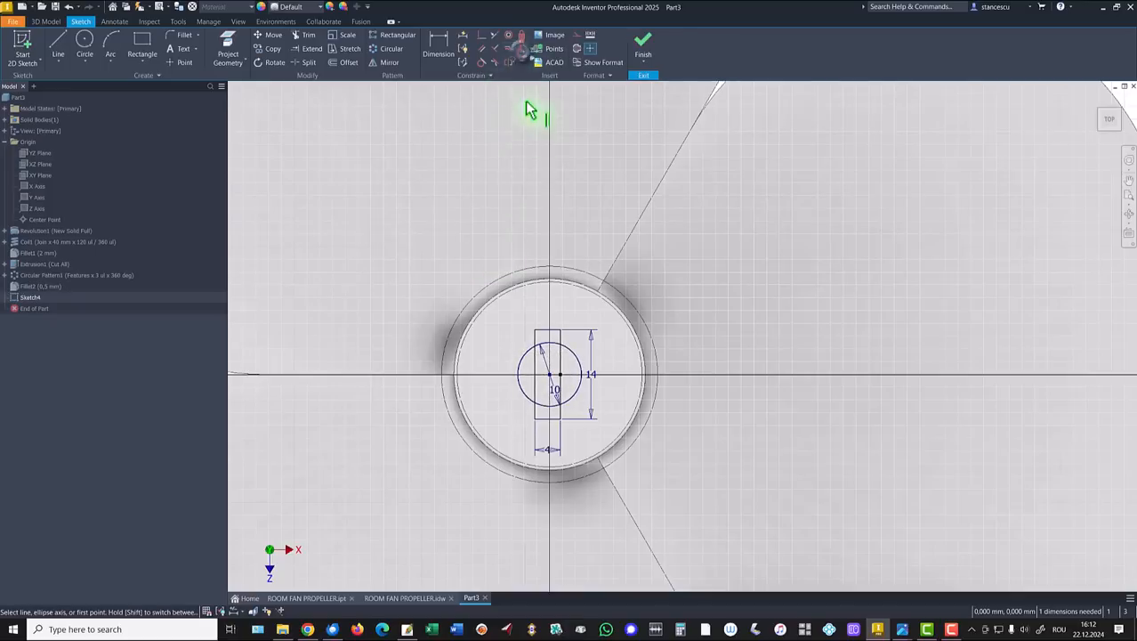
pyautogui.click(547, 330)
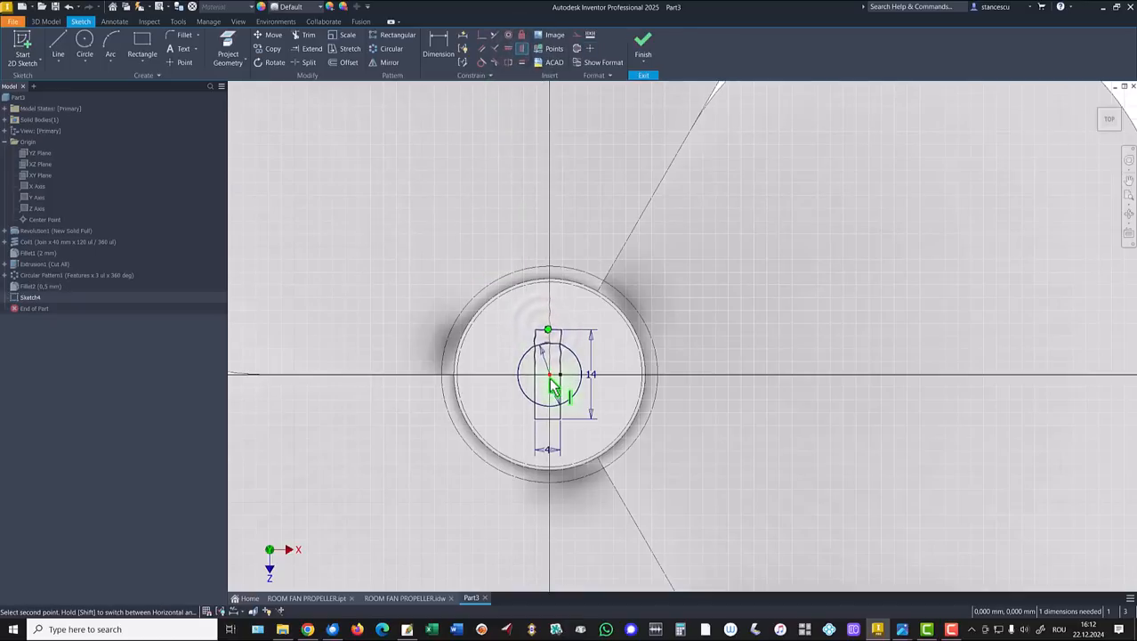
pyautogui.click(550, 376)
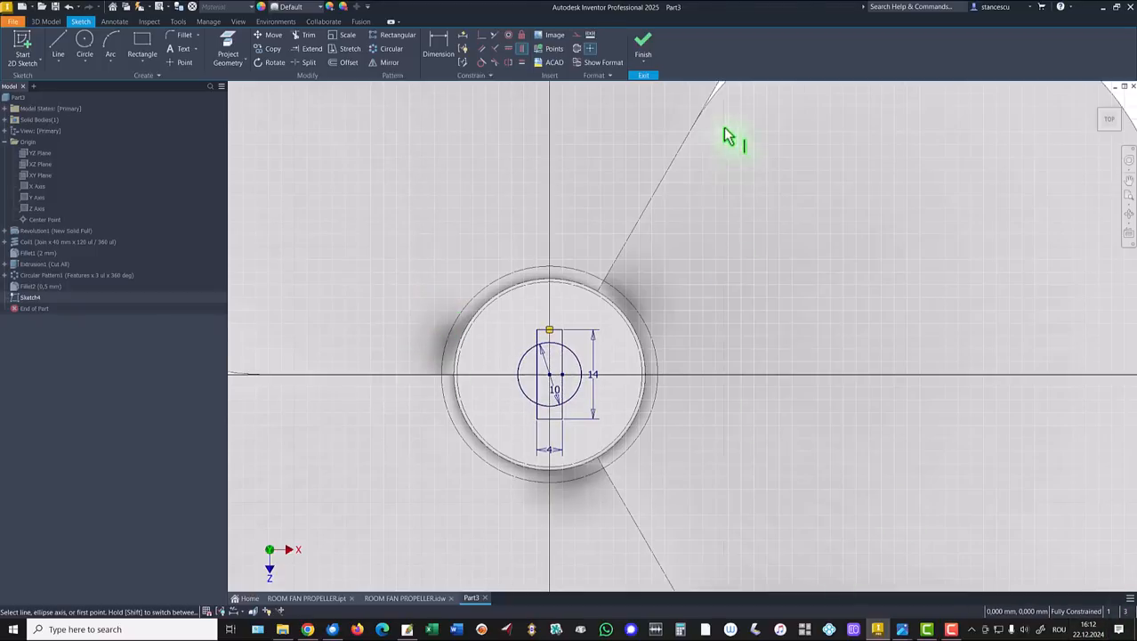
# Finish the sketch and extrude the combined circle and rectangle profiles as a cut through the whole hub
pyautogui.click(643, 44)
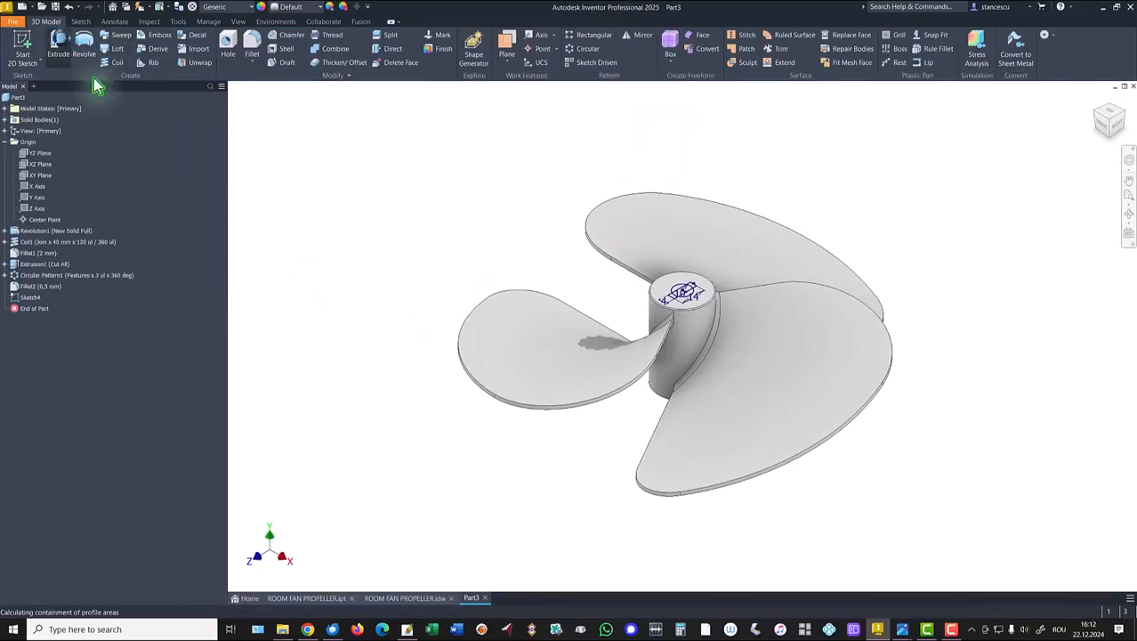
pyautogui.click(75, 46)
pyautogui.scroll(-3, 703, 298)
pyautogui.scroll(-4, 752, 288)
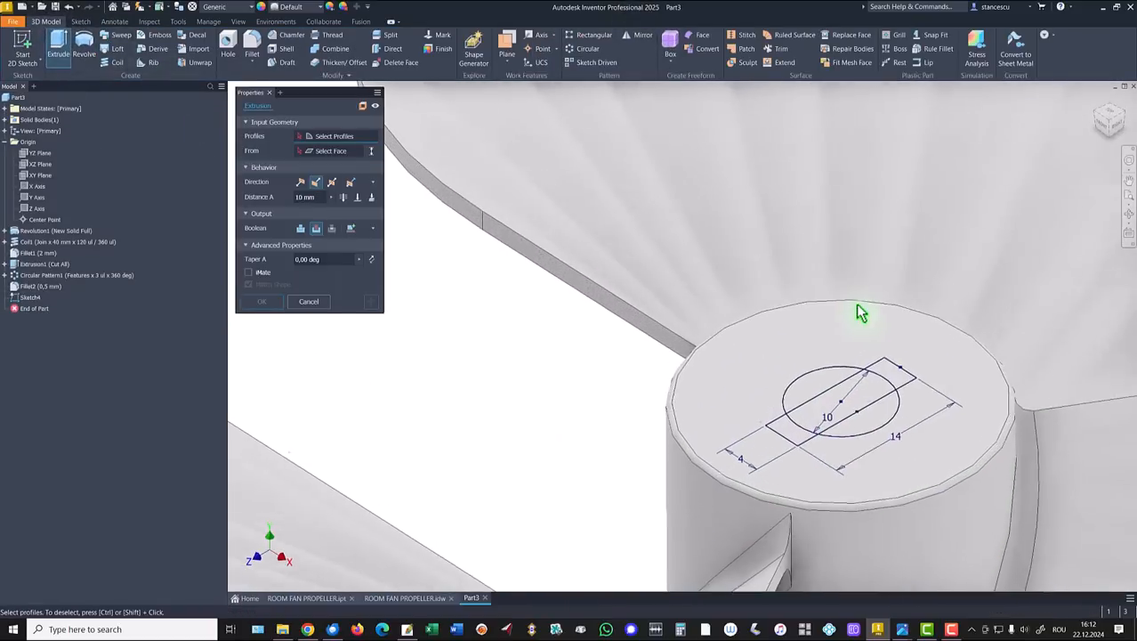
pyautogui.click(889, 374)
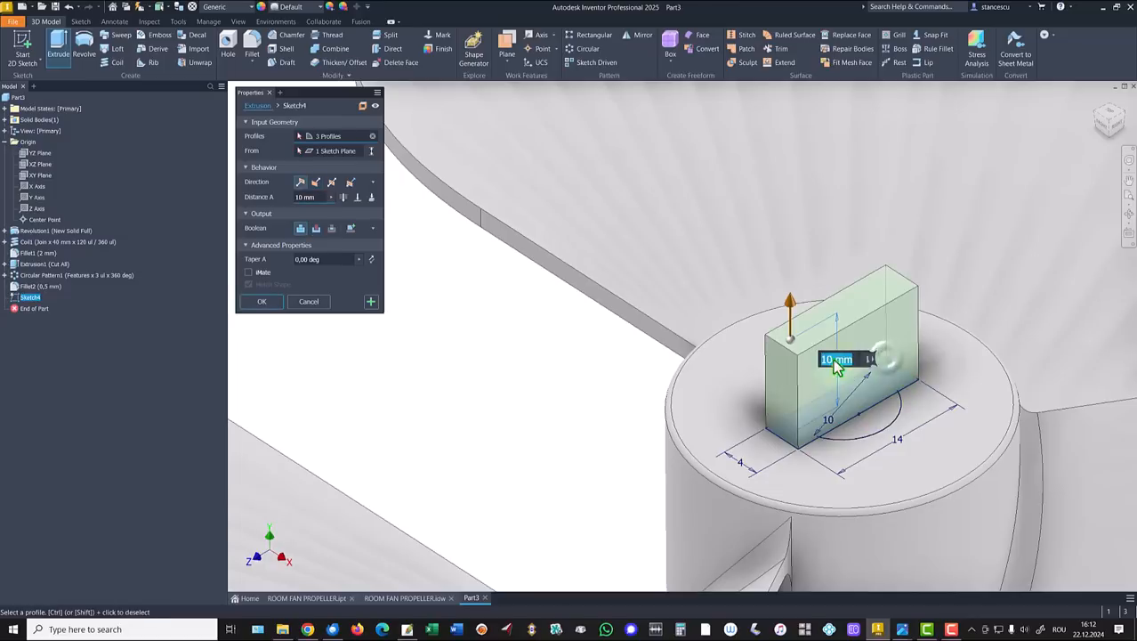
pyautogui.click(880, 436)
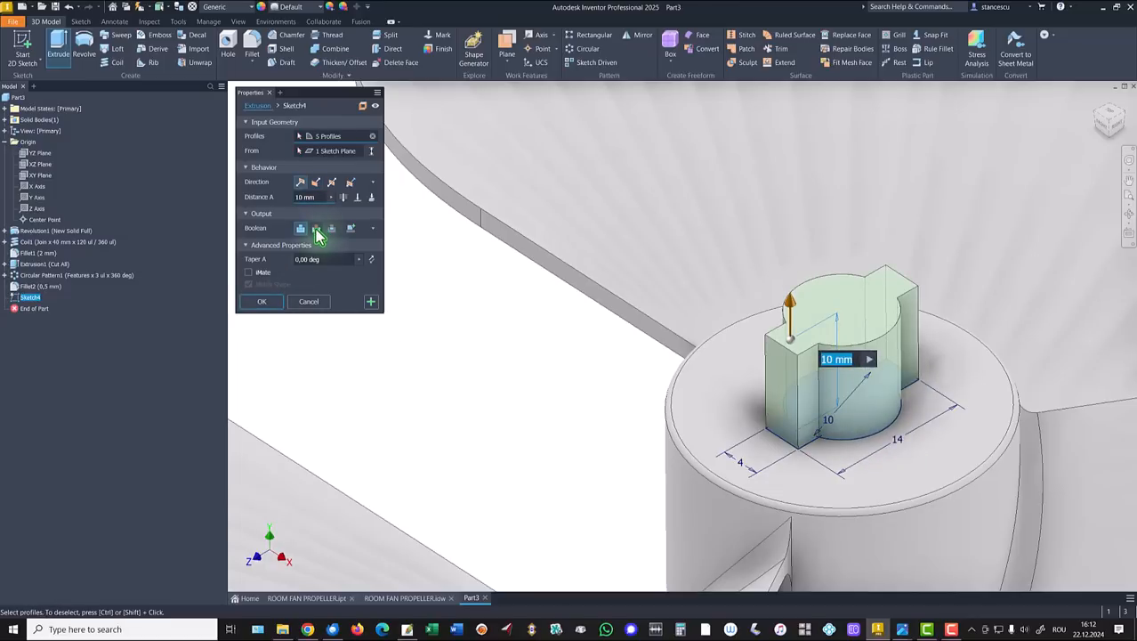
pyautogui.click(316, 228)
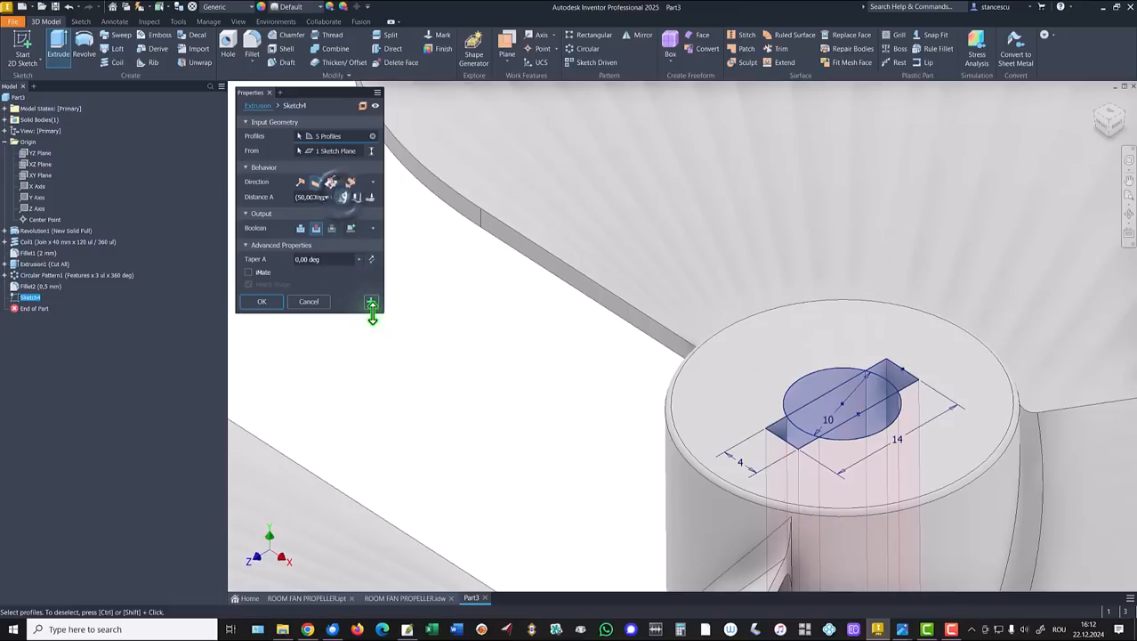
pyautogui.click(258, 301)
pyautogui.press('F6')
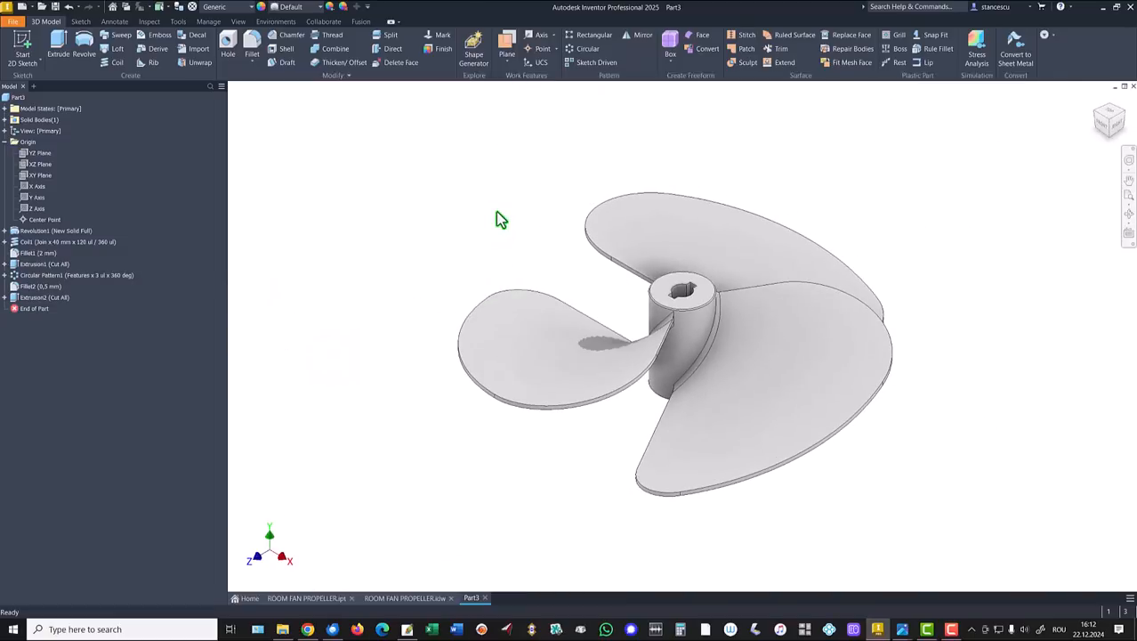
# Start a new sketch on the hub's top face, draw a 20 mm diameter circle centred on the origin, and finish the sketch
pyautogui.click(681, 286)
pyautogui.click(757, 274)
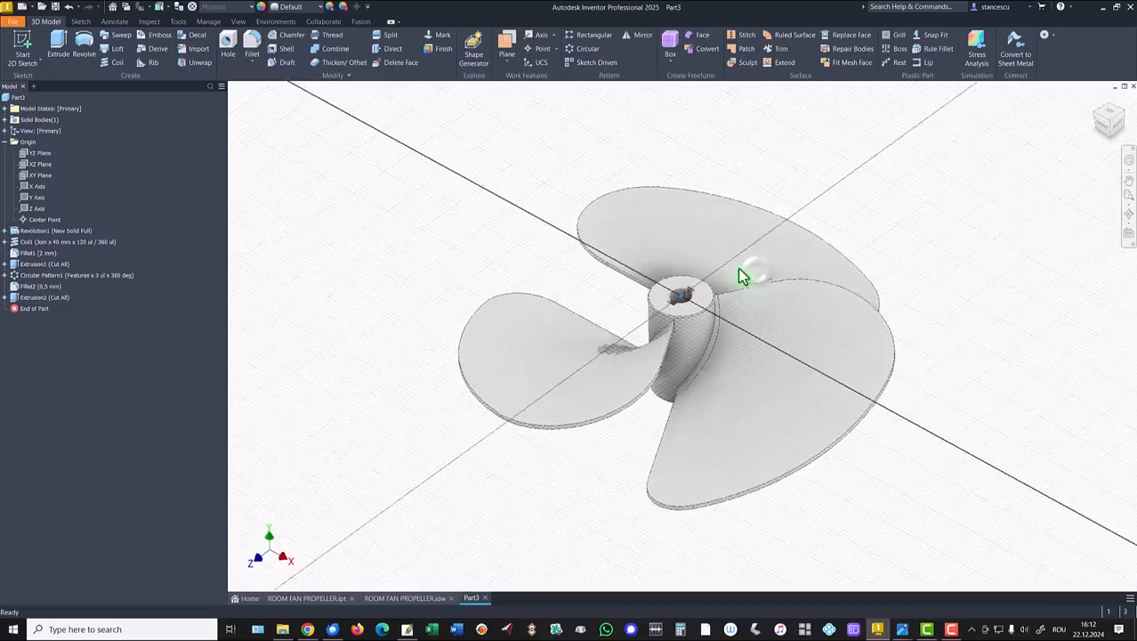
pyautogui.click(84, 45)
pyautogui.click(681, 336)
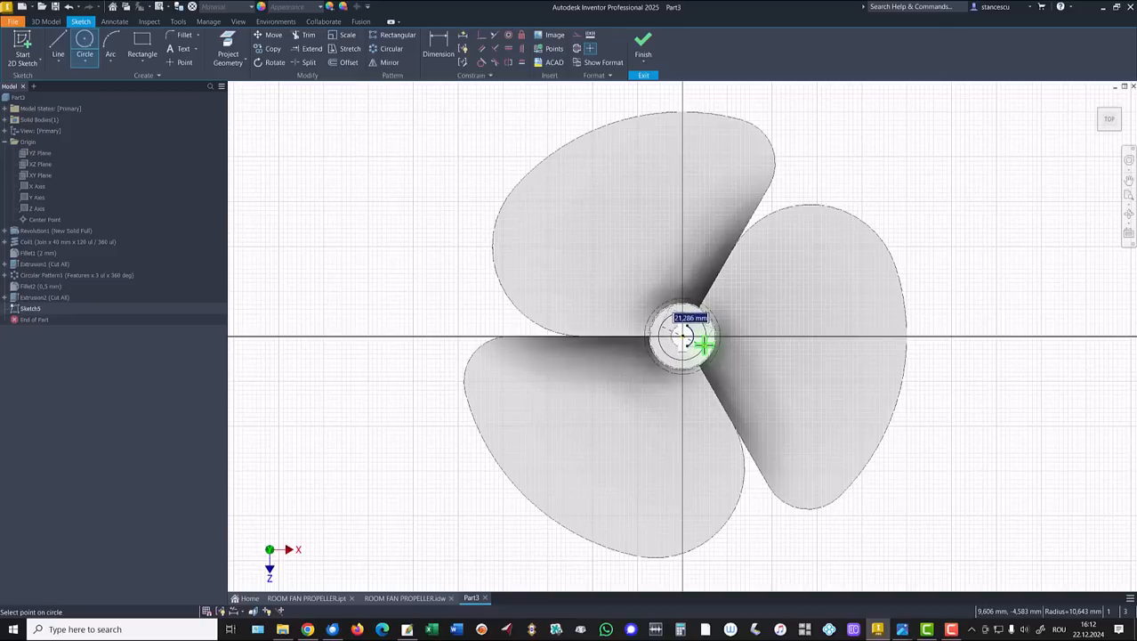
pyautogui.write('20')
pyautogui.press('Return')
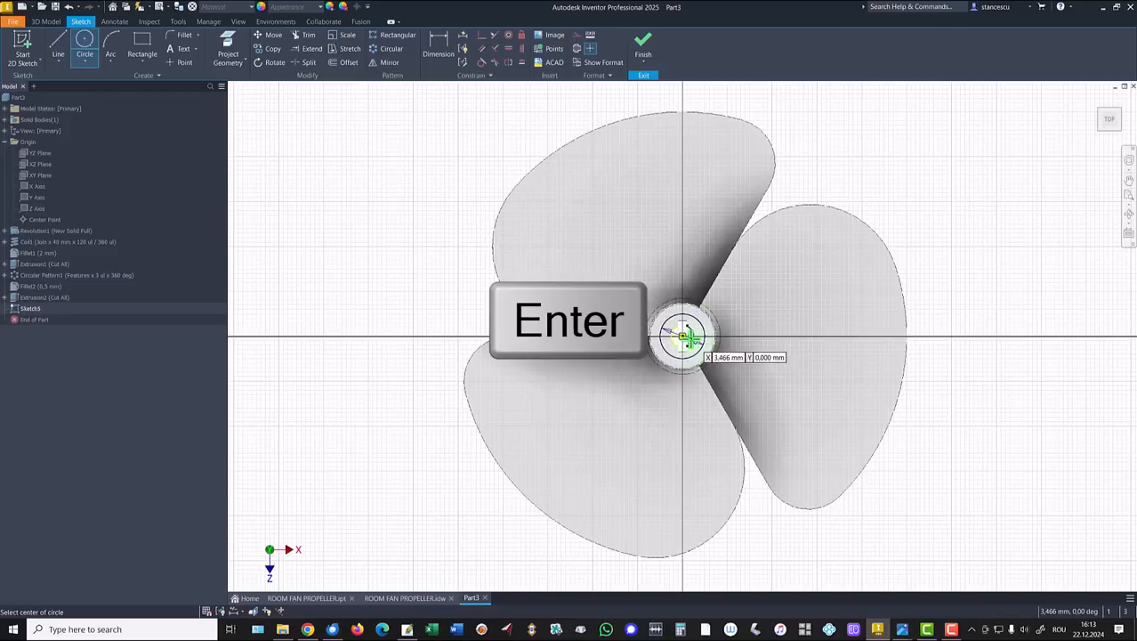
pyautogui.click(642, 42)
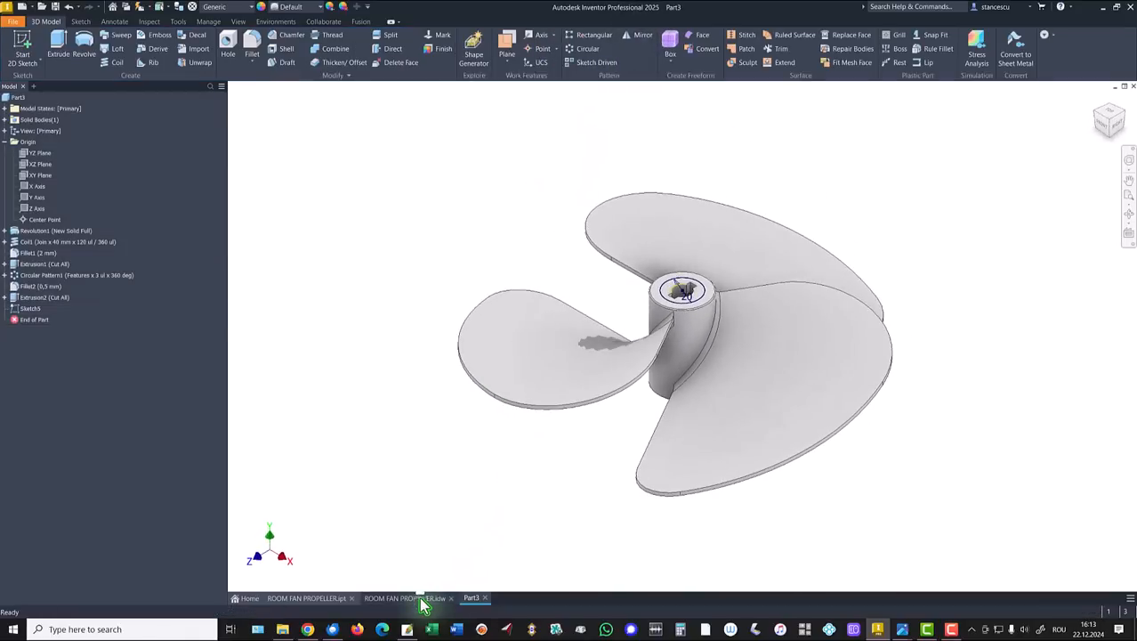
# Check the counterbore dimensions in section A-A of ROOM FAN PROPELLER.idw, and extrude the circle as a 10.5 mm deep cut into the Part3 hub
pyautogui.click(405, 597)
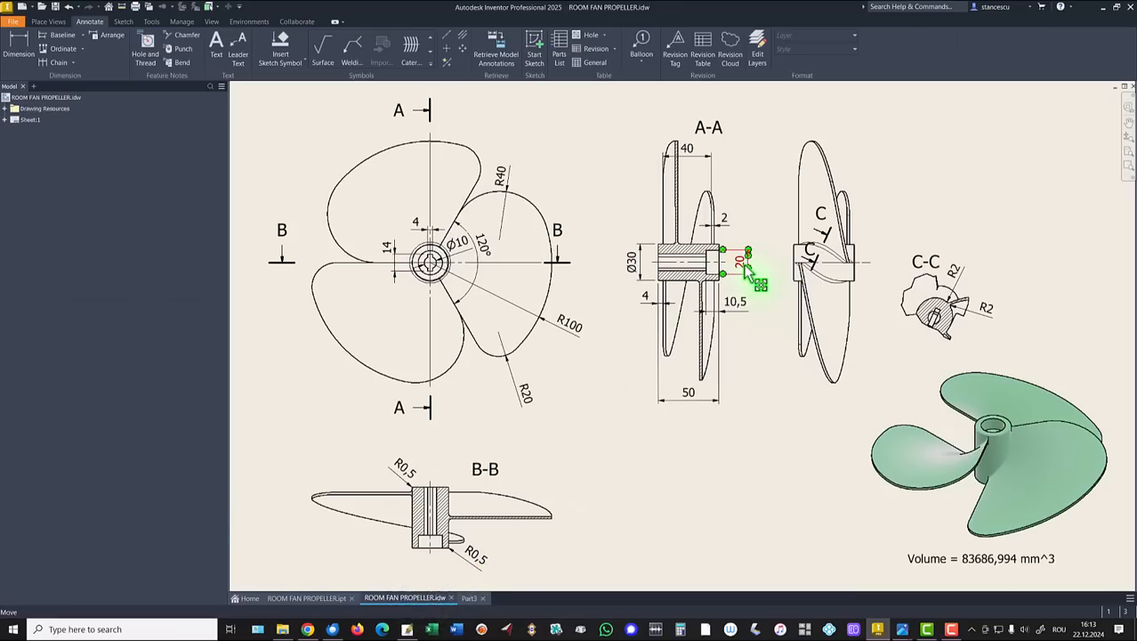
pyautogui.click(469, 597)
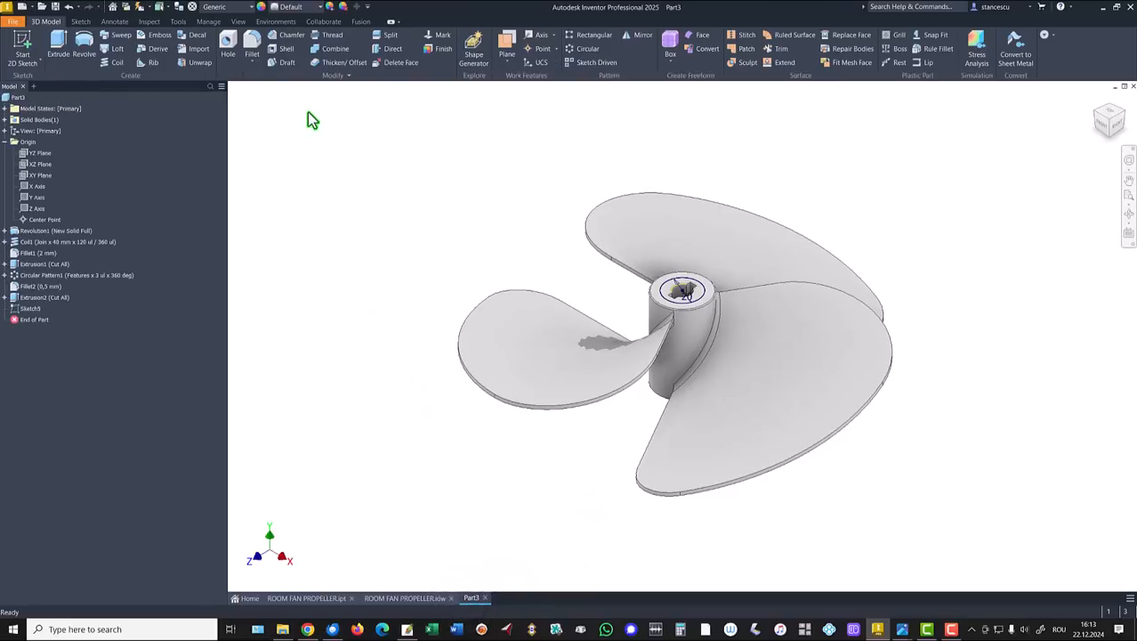
pyautogui.click(58, 45)
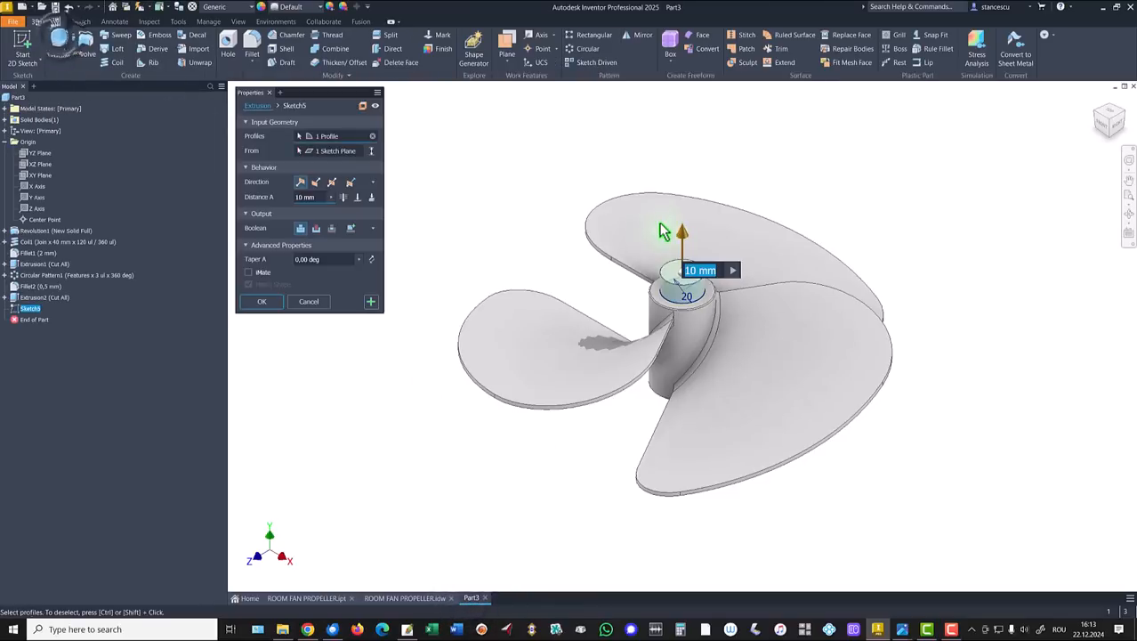
pyautogui.click(316, 229)
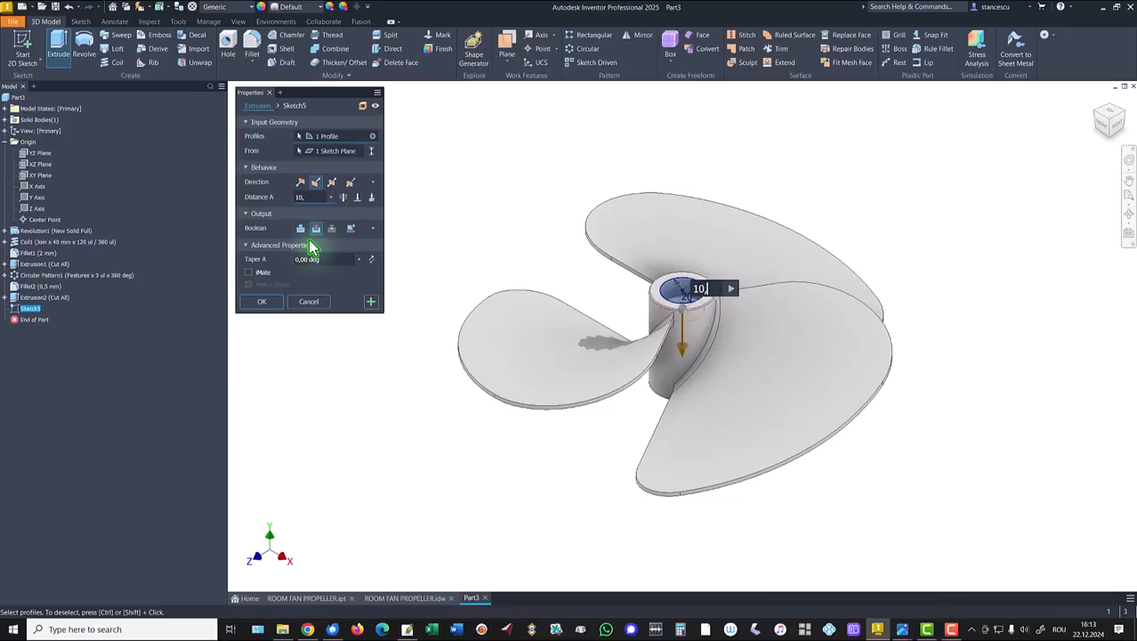
pyautogui.press('Return')
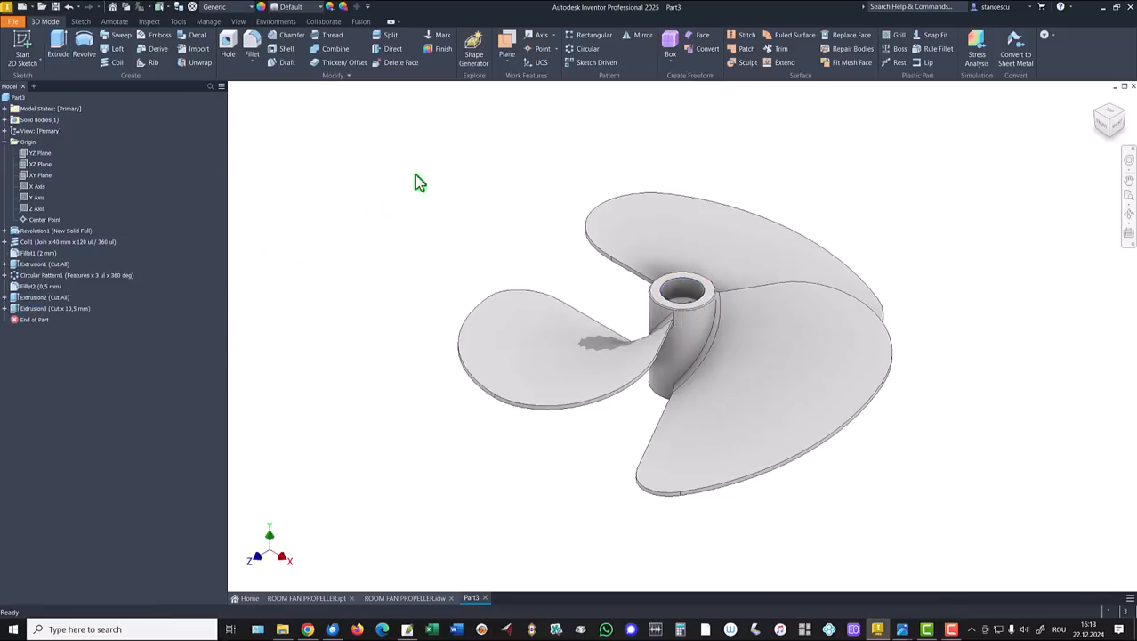
# Collapse the Origin folder, update the physical properties in Part3's iProperties, copy the volume value, and close the dialog
pyautogui.doubleClick(29, 143)
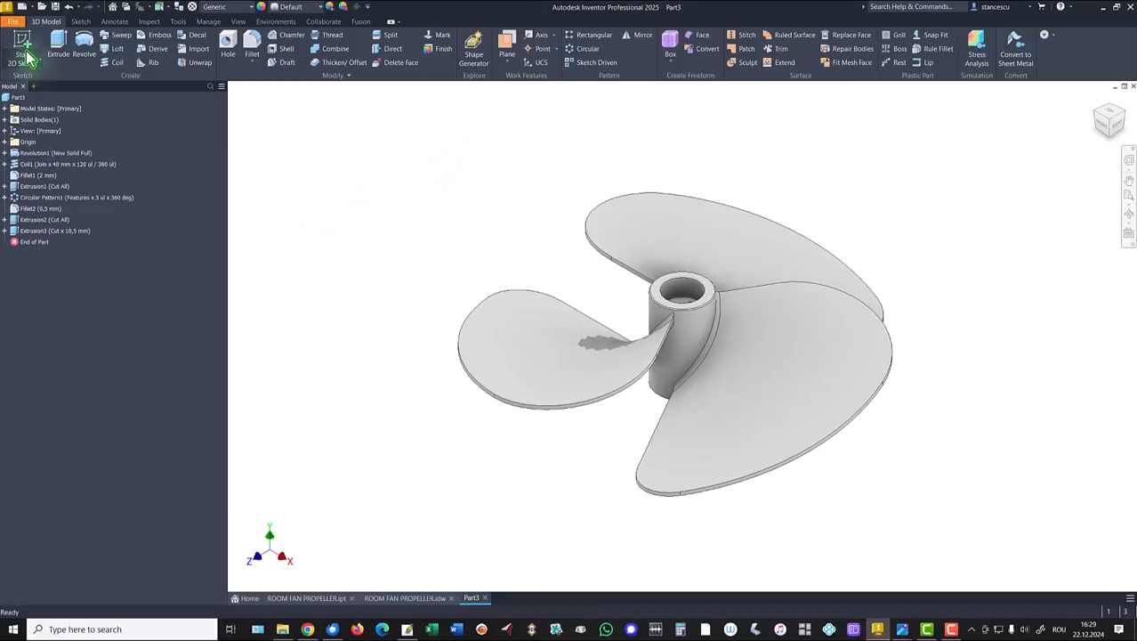
pyautogui.click(13, 101)
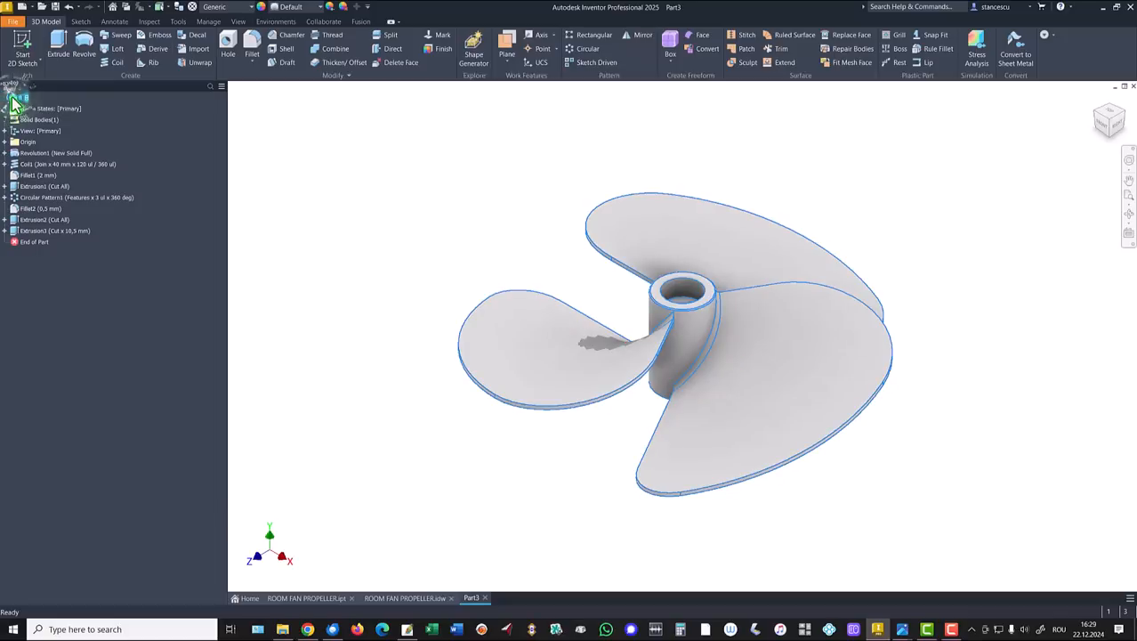
pyautogui.rightClick(13, 99)
pyautogui.click(41, 257)
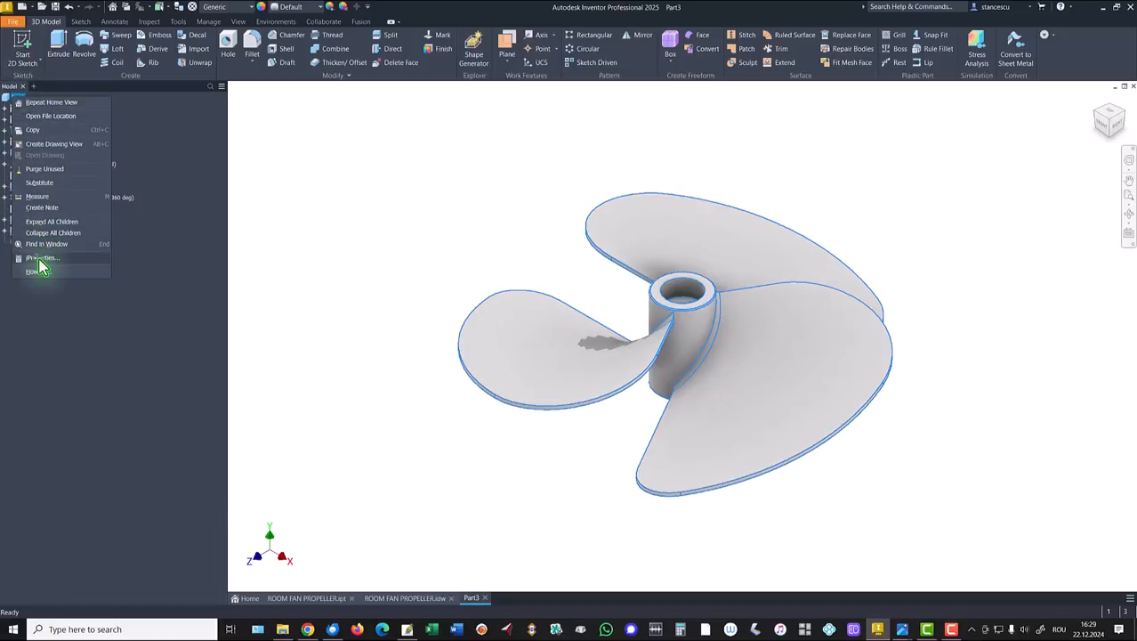
pyautogui.click(598, 159)
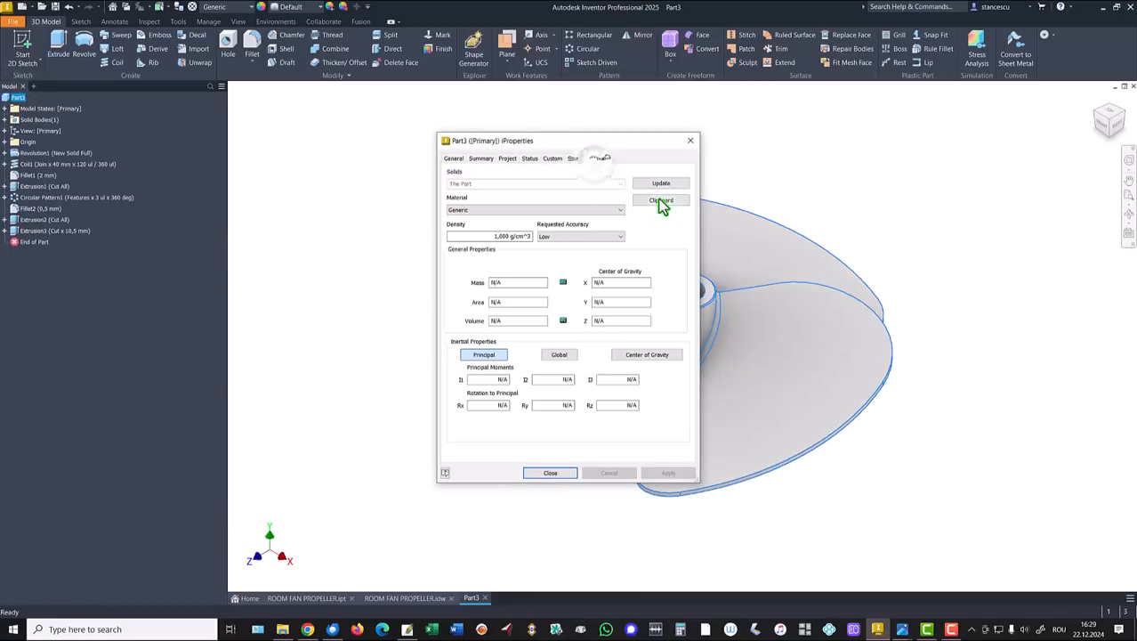
pyautogui.click(661, 184)
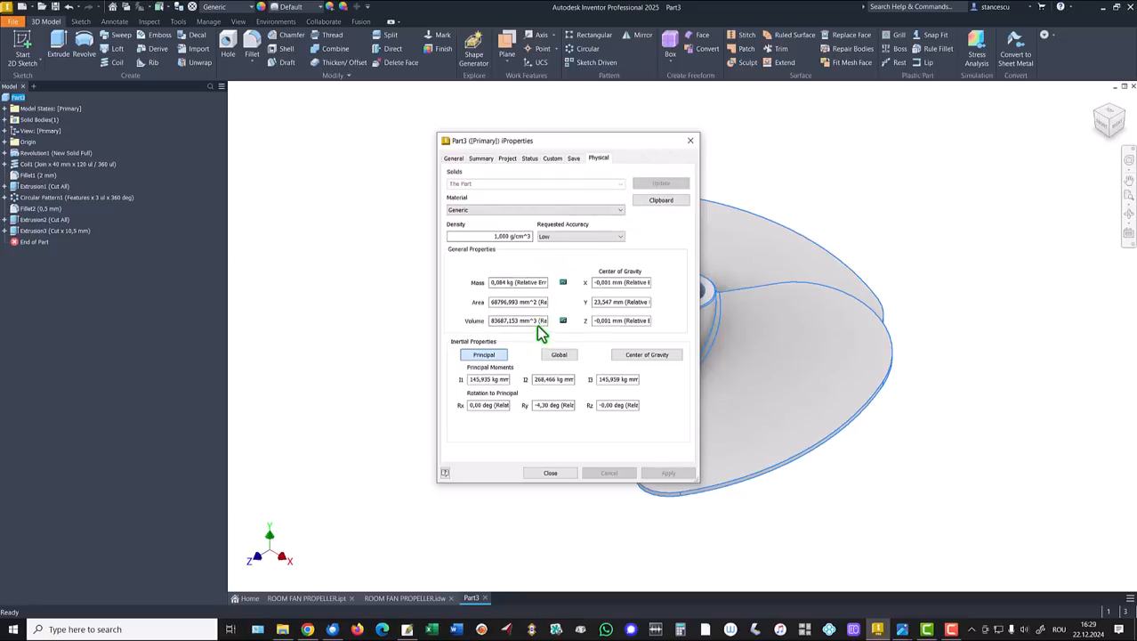
pyautogui.moveTo(538, 322); pyautogui.dragTo(374, 347)
pyautogui.hotkey('ctrl', 'c')
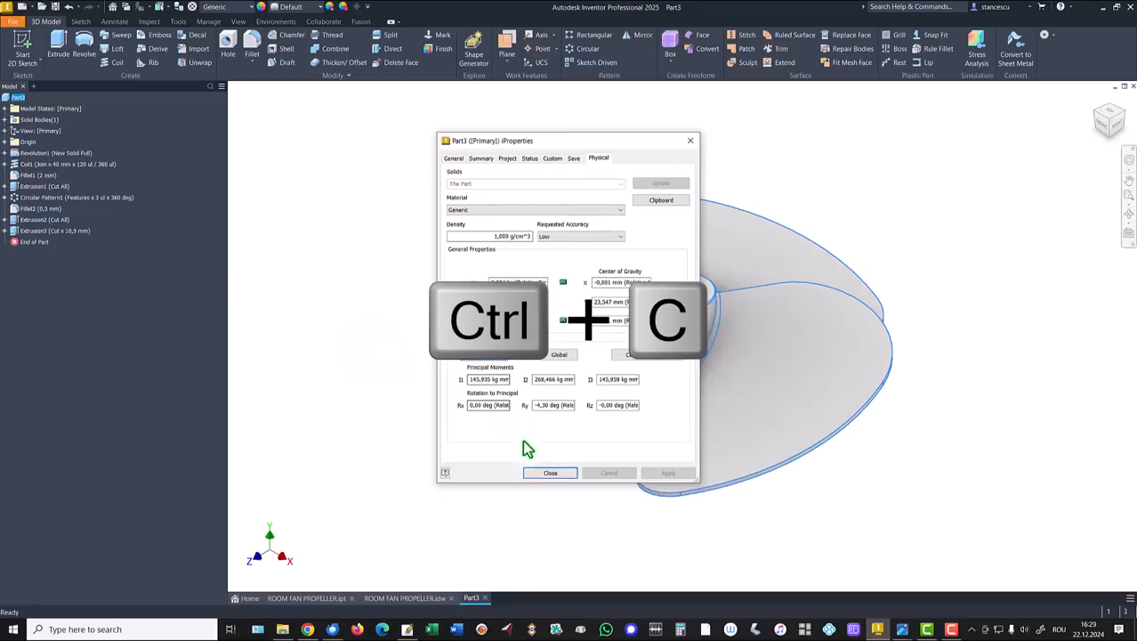
pyautogui.click(546, 474)
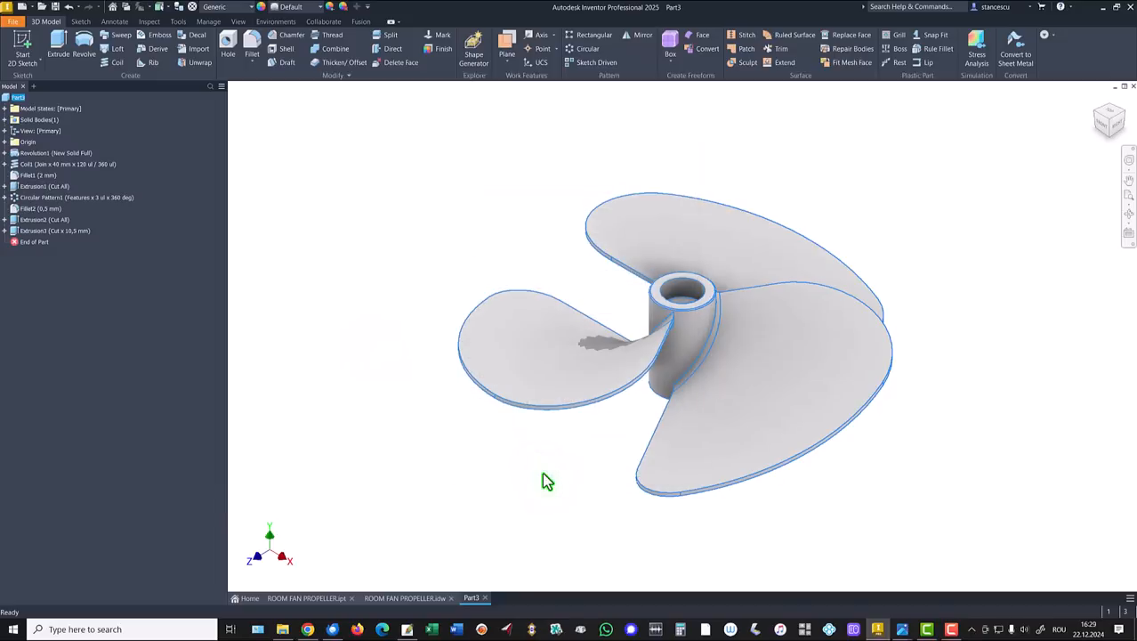
# In ROOM FAN PROPELLER.idw, replace the value in the volume note with the copied 83687,153 mm^3, keeping it on one line
pyautogui.click(435, 601)
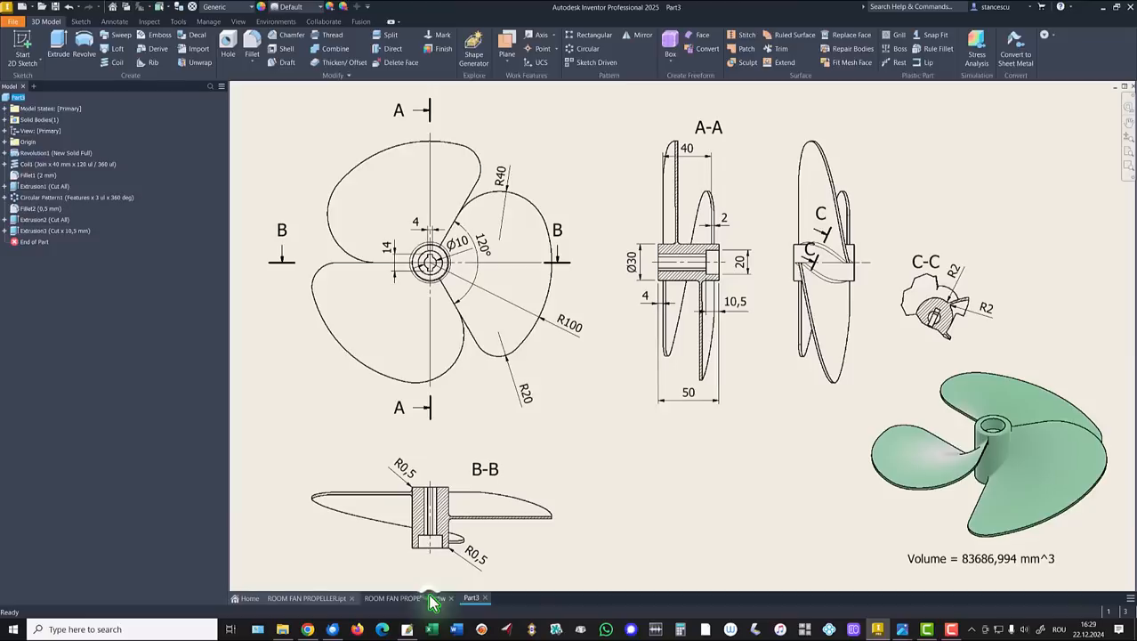
pyautogui.doubleClick(924, 558)
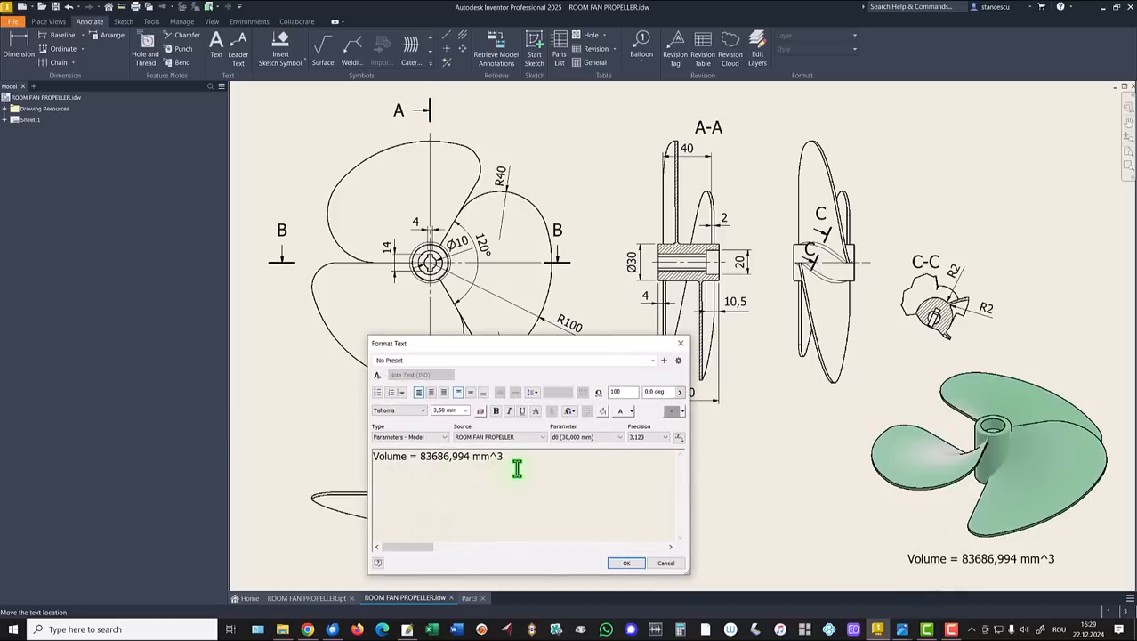
pyautogui.press('Return')
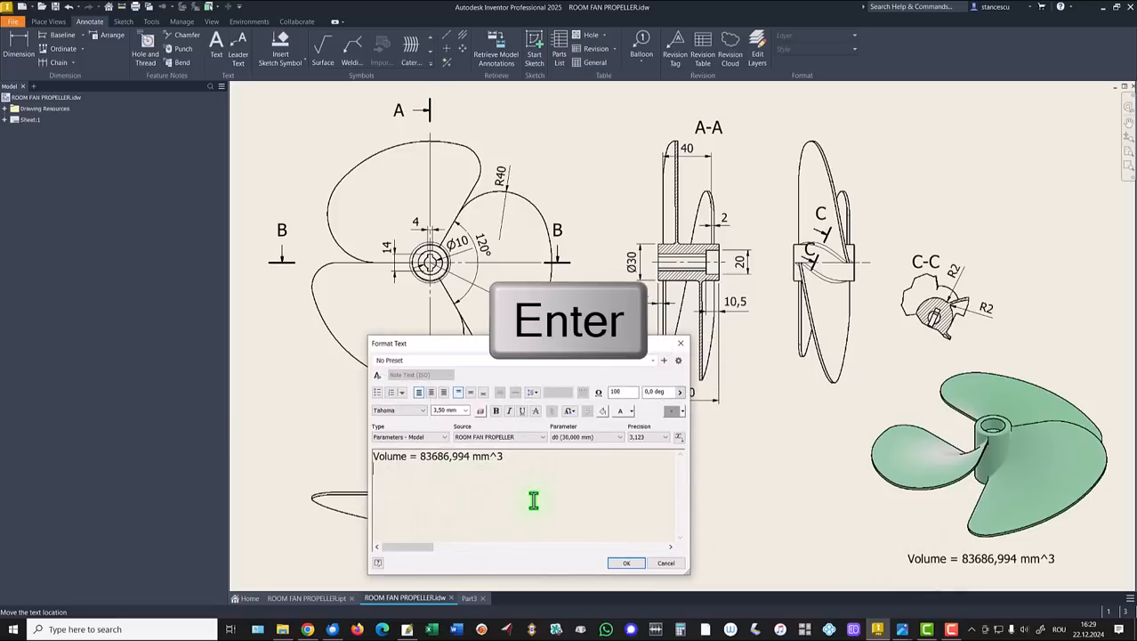
pyautogui.hotkey('ctrl', 'v')
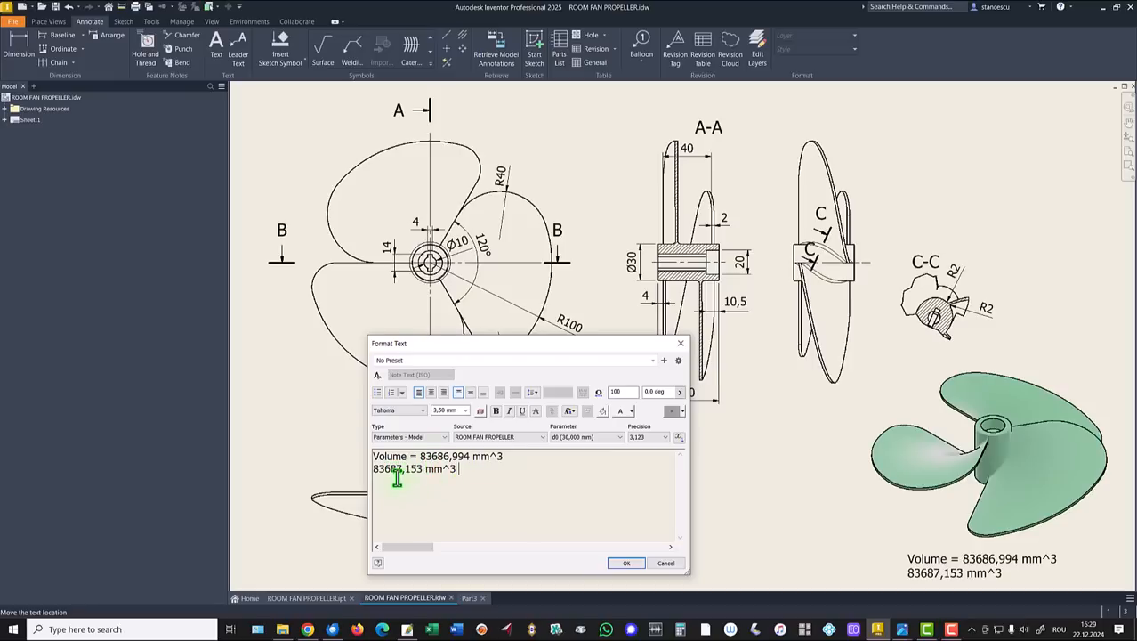
pyautogui.moveTo(443, 457); pyautogui.dragTo(515, 455)
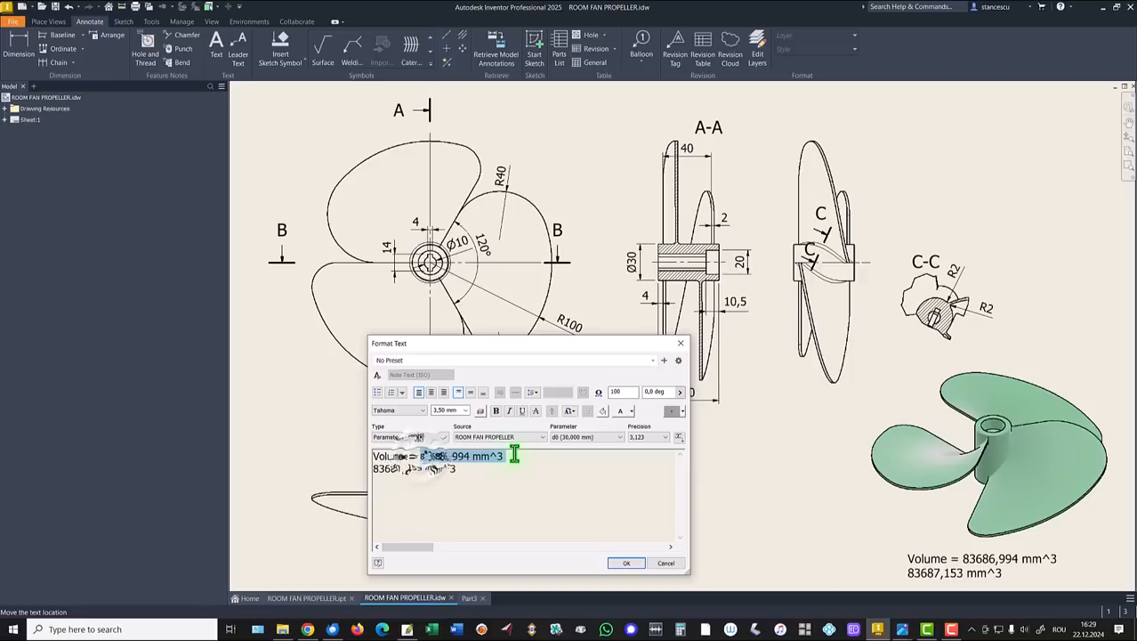
pyautogui.press('Delete')
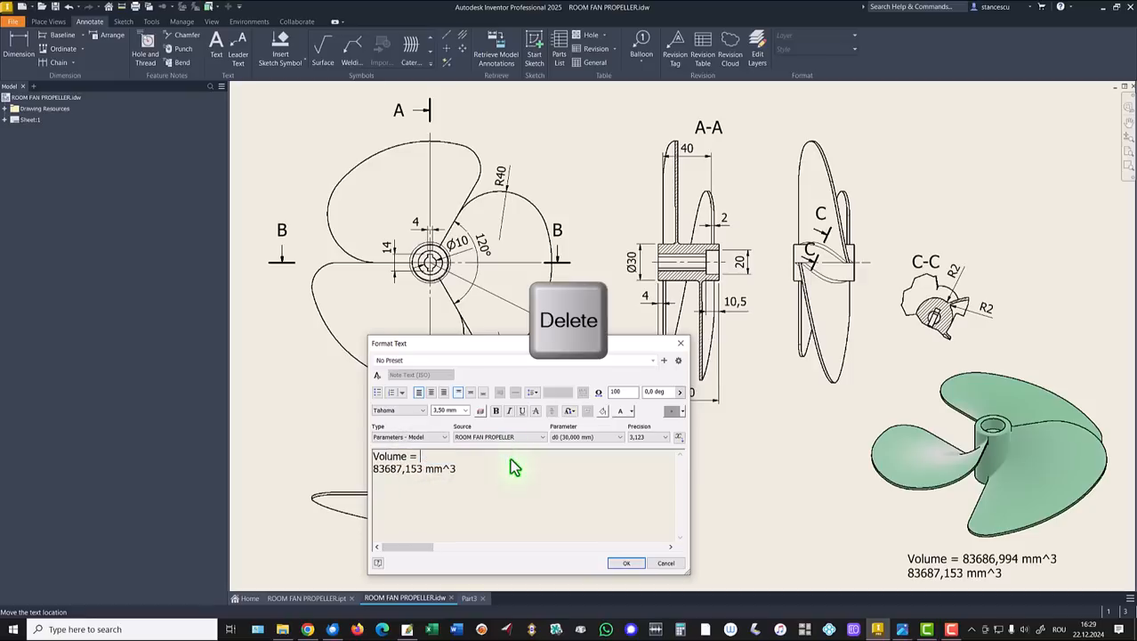
pyautogui.press('Delete')
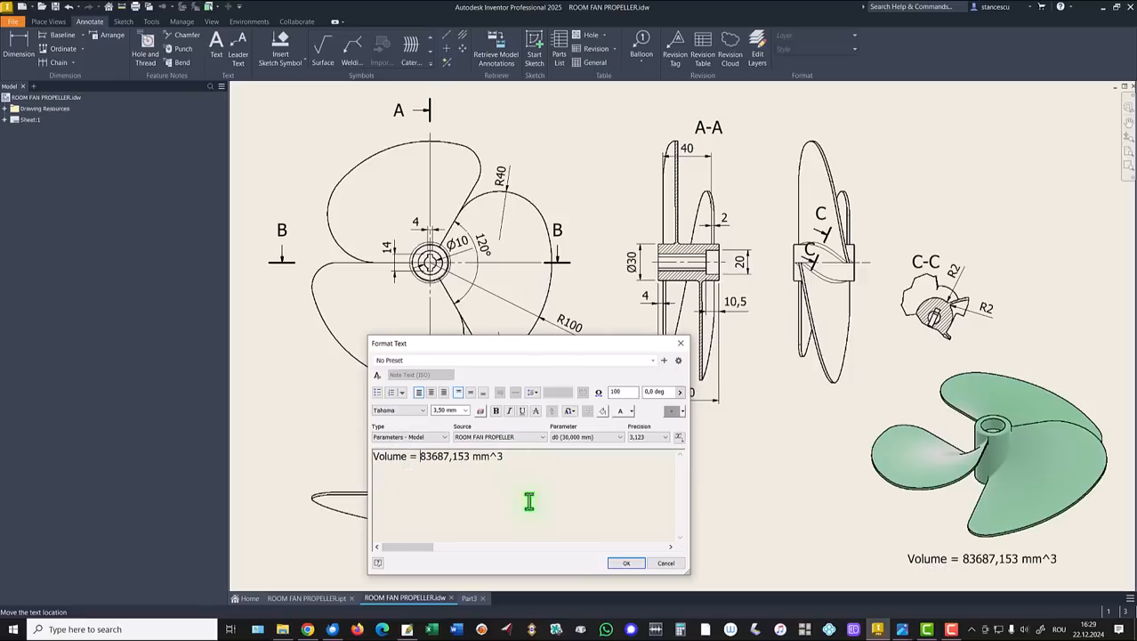
pyautogui.click(626, 564)
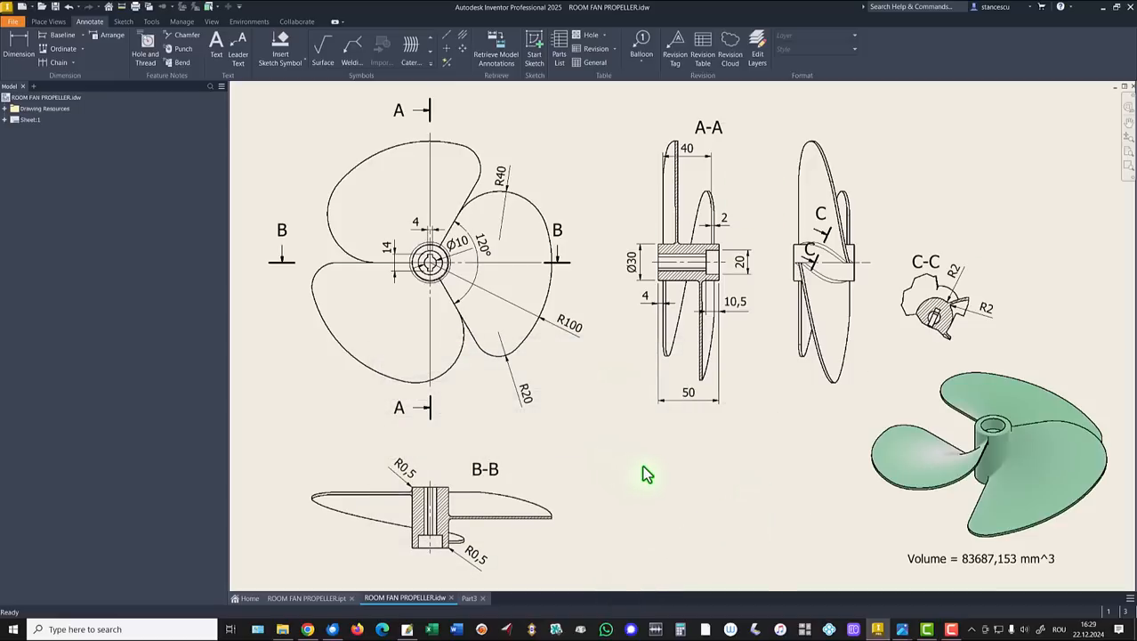
# Return to Part3 and assign the Aluminum 6061-AHC material to the propeller
pyautogui.click(469, 599)
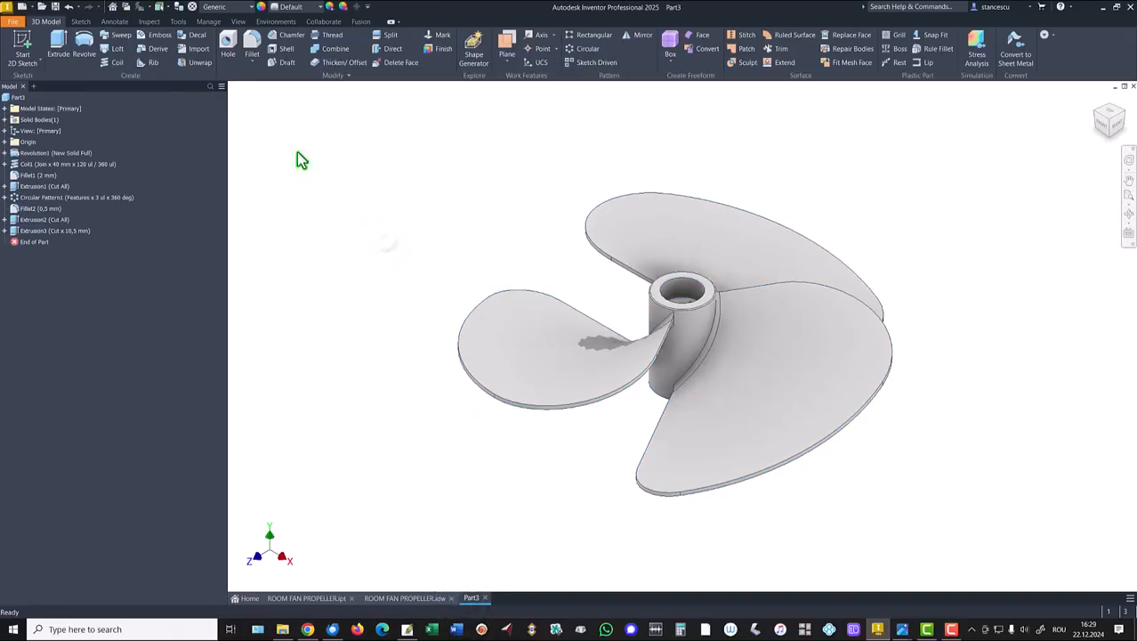
pyautogui.click(236, 9)
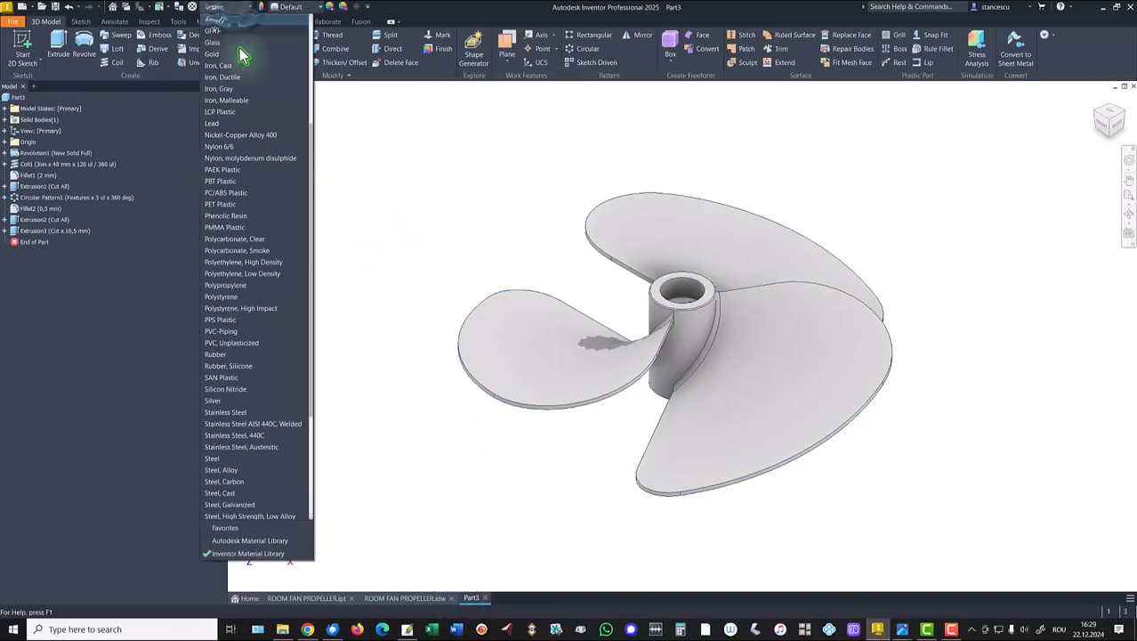
pyautogui.scroll(-2, 237, 270)
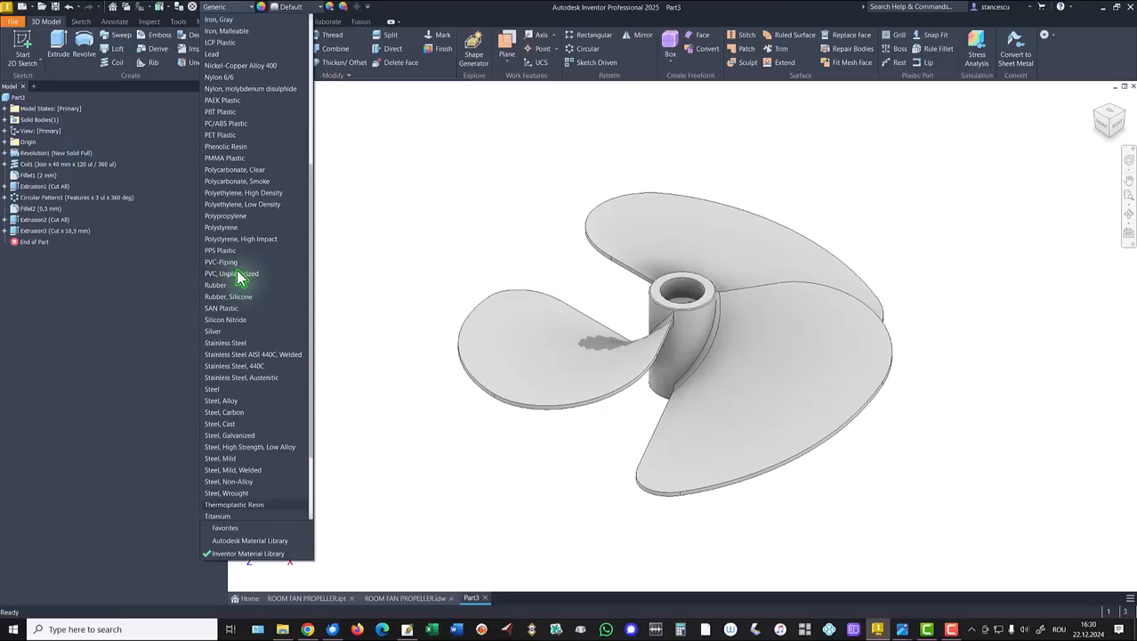
pyautogui.scroll(7, 240, 44)
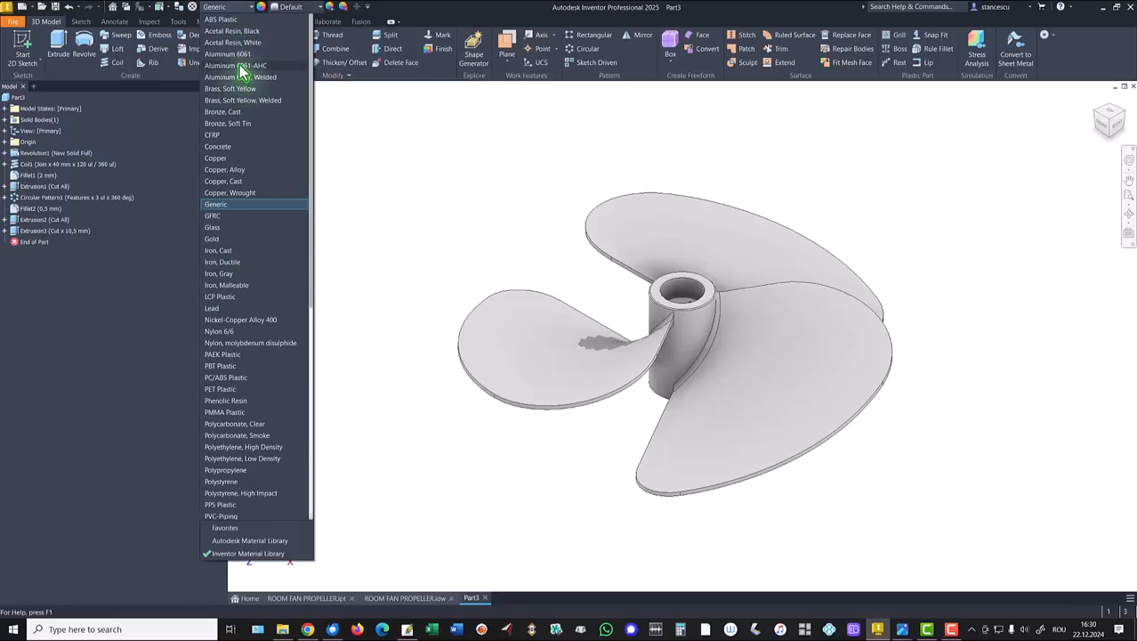
pyautogui.click(239, 65)
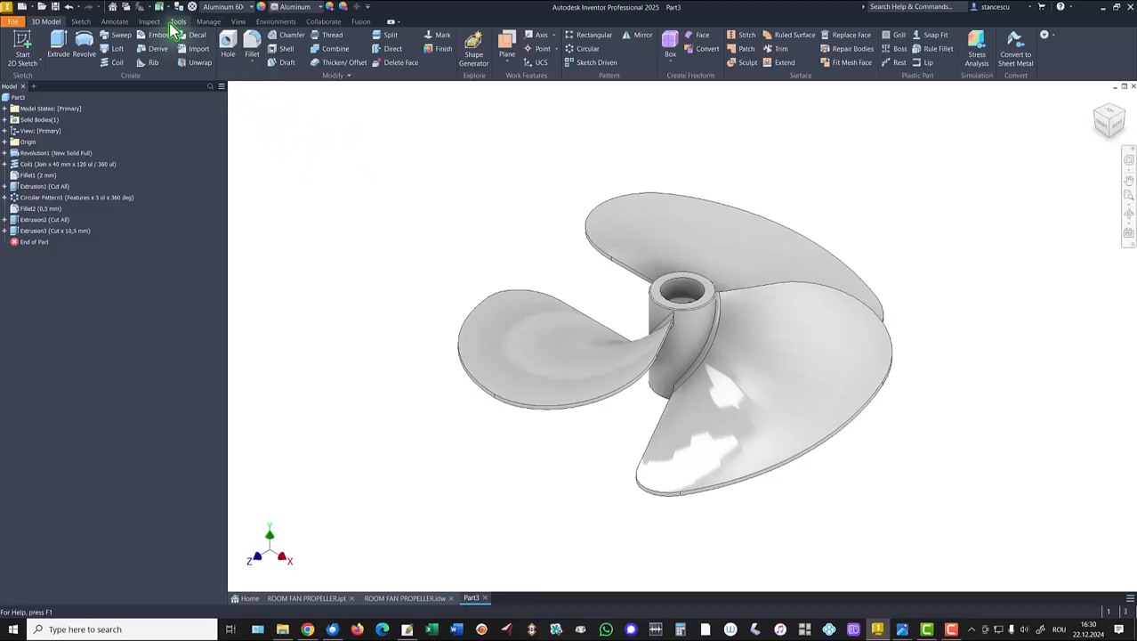
# Set the visual style to Shaded and apply the Smooth - Dark Forest Green appearance to the propeller
pyautogui.click(236, 23)
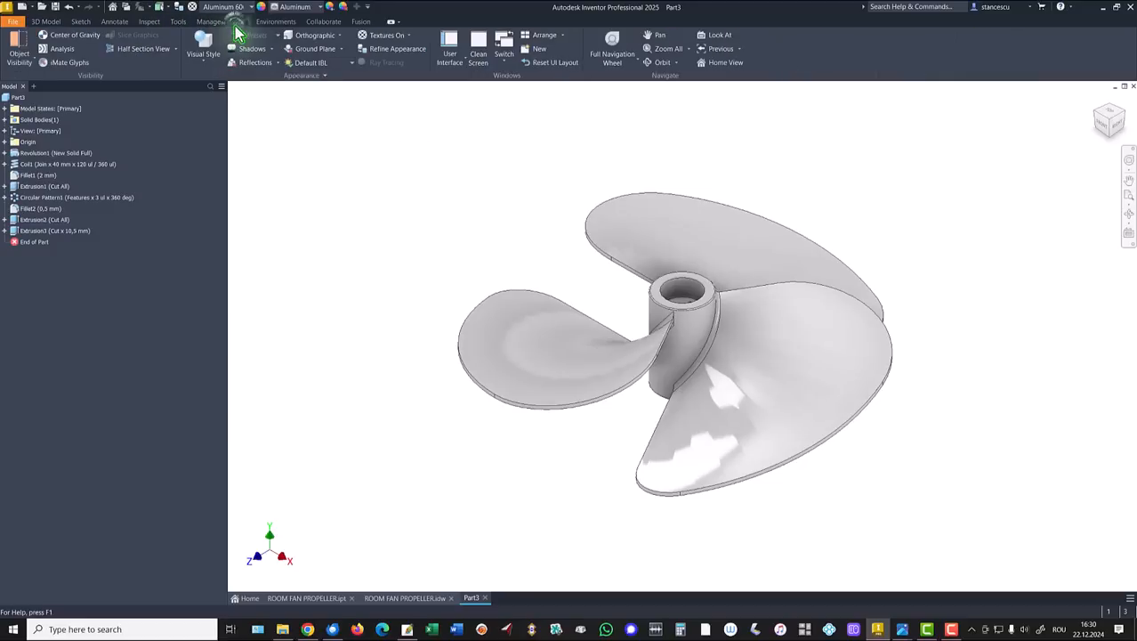
pyautogui.click(214, 68)
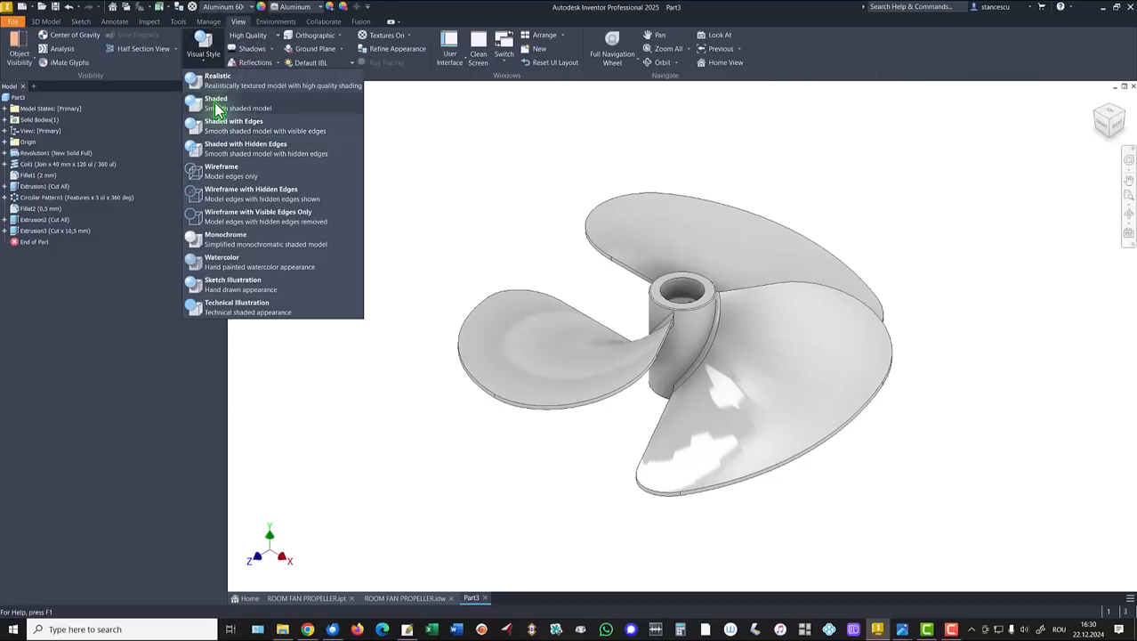
pyautogui.click(222, 99)
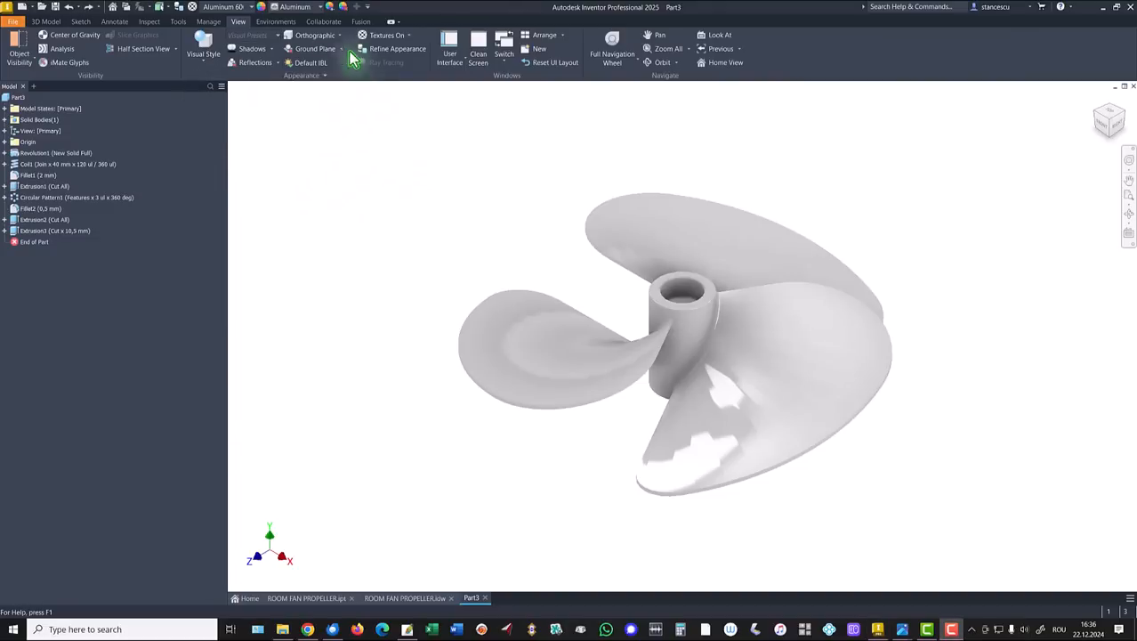
pyautogui.click(320, 8)
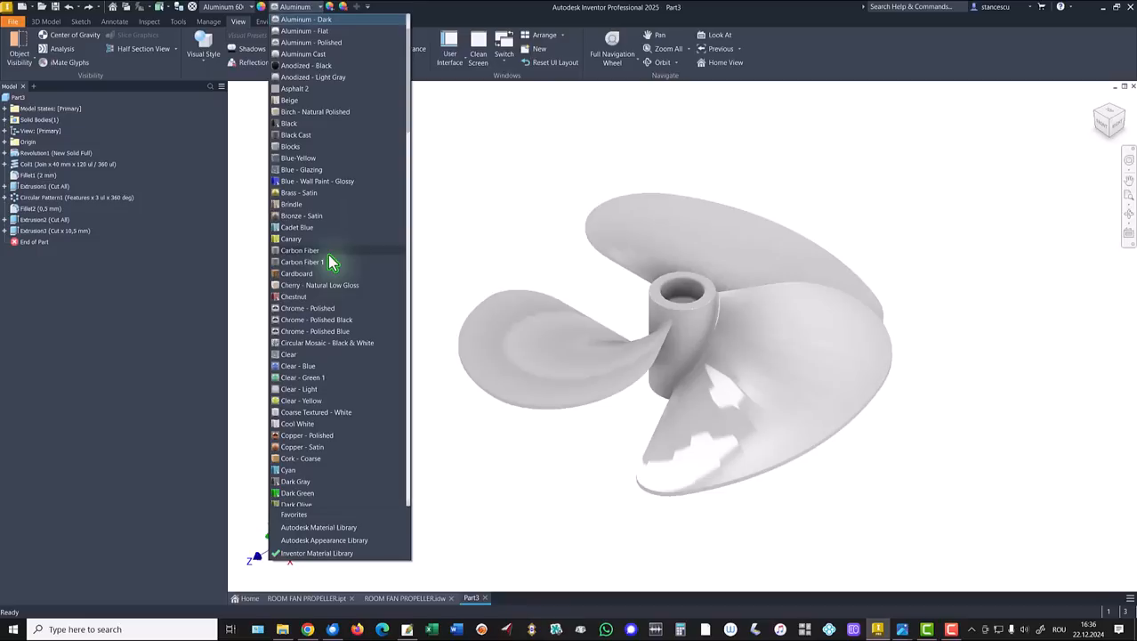
pyautogui.scroll(-20, 331, 262)
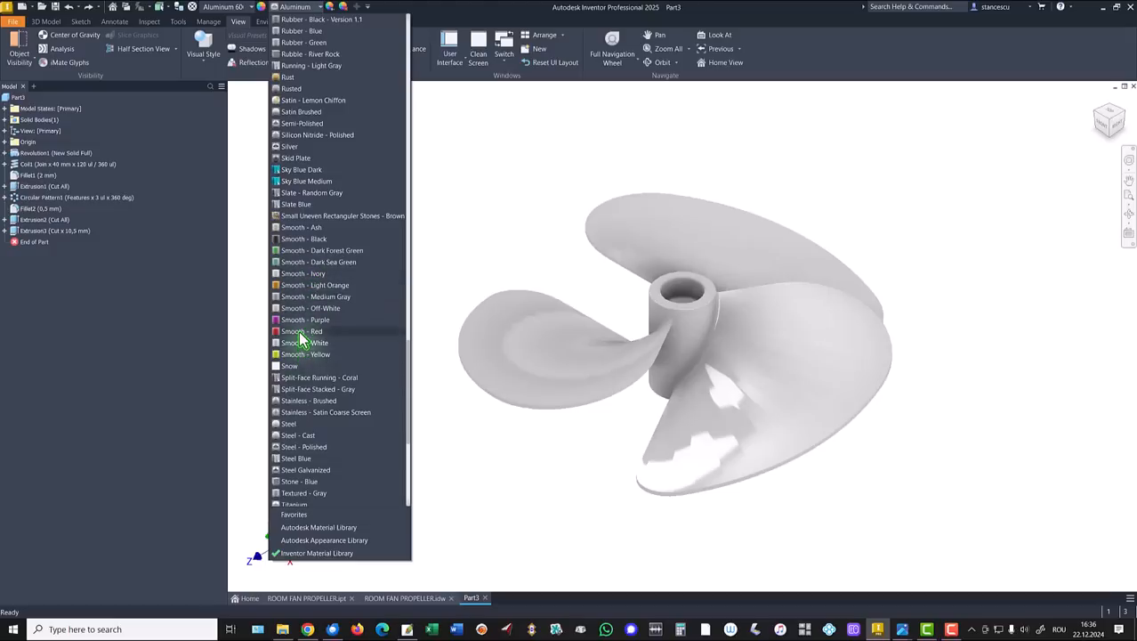
pyautogui.click(294, 252)
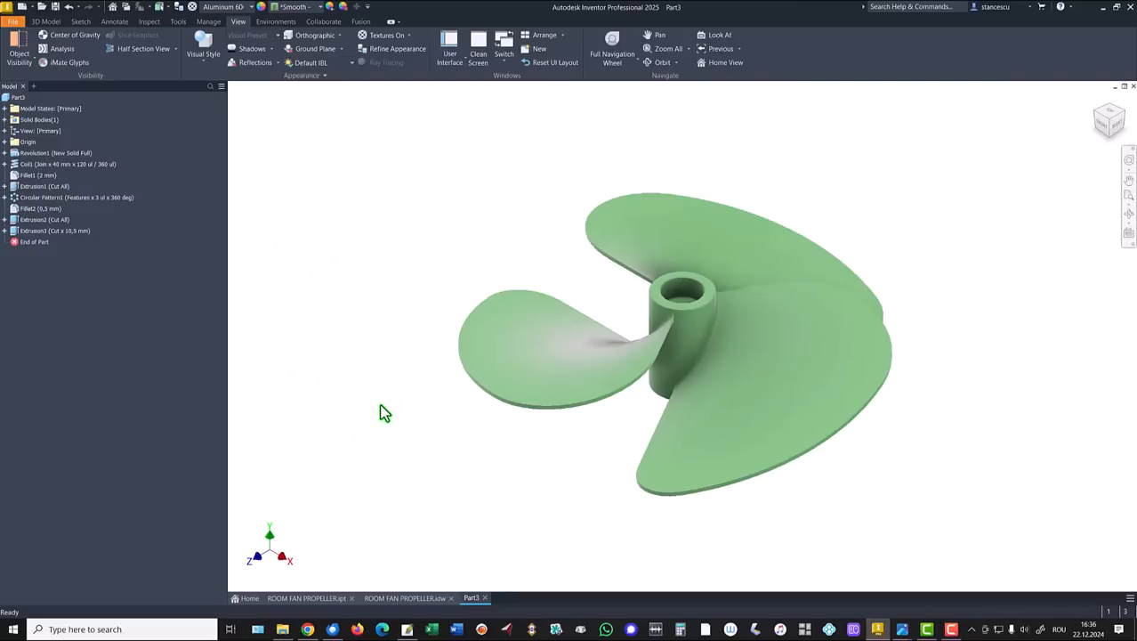
# Compare the finished Part3 propeller with the reference model ROOM FAN PROPELLER.ipt, ending on Part3
pyautogui.click(306, 598)
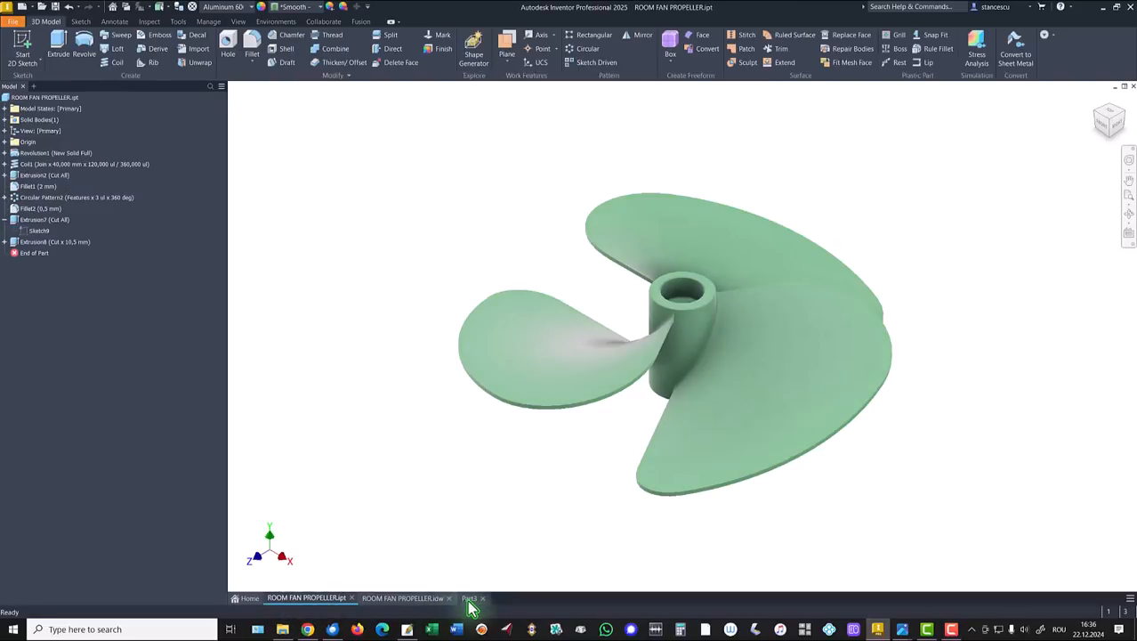
pyautogui.click(469, 598)
pyautogui.click(334, 598)
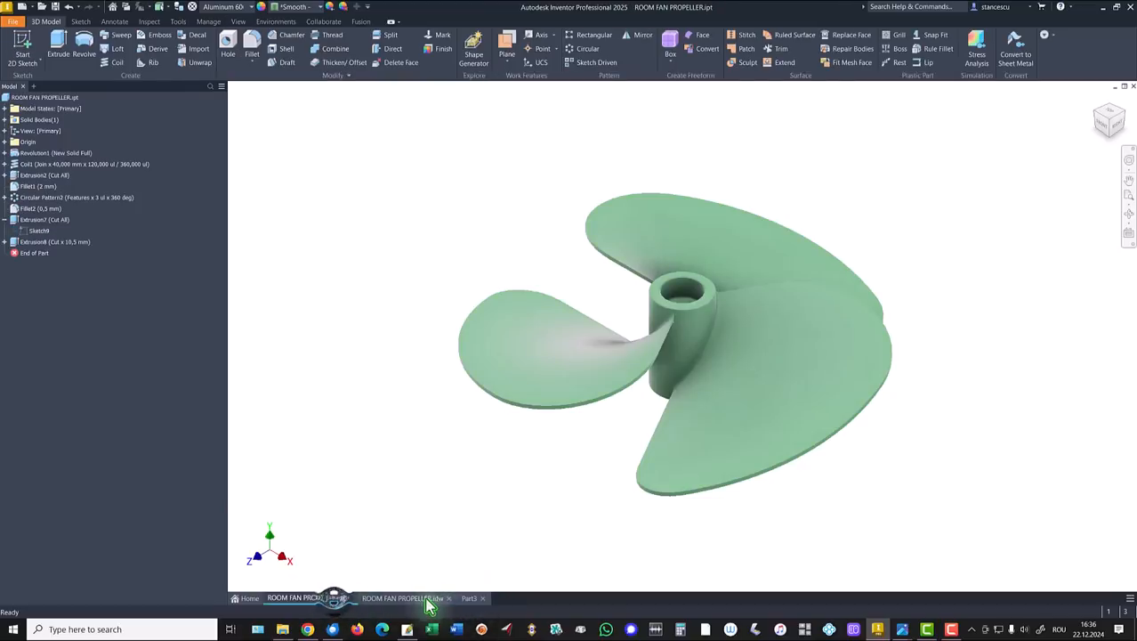
pyautogui.click(469, 597)
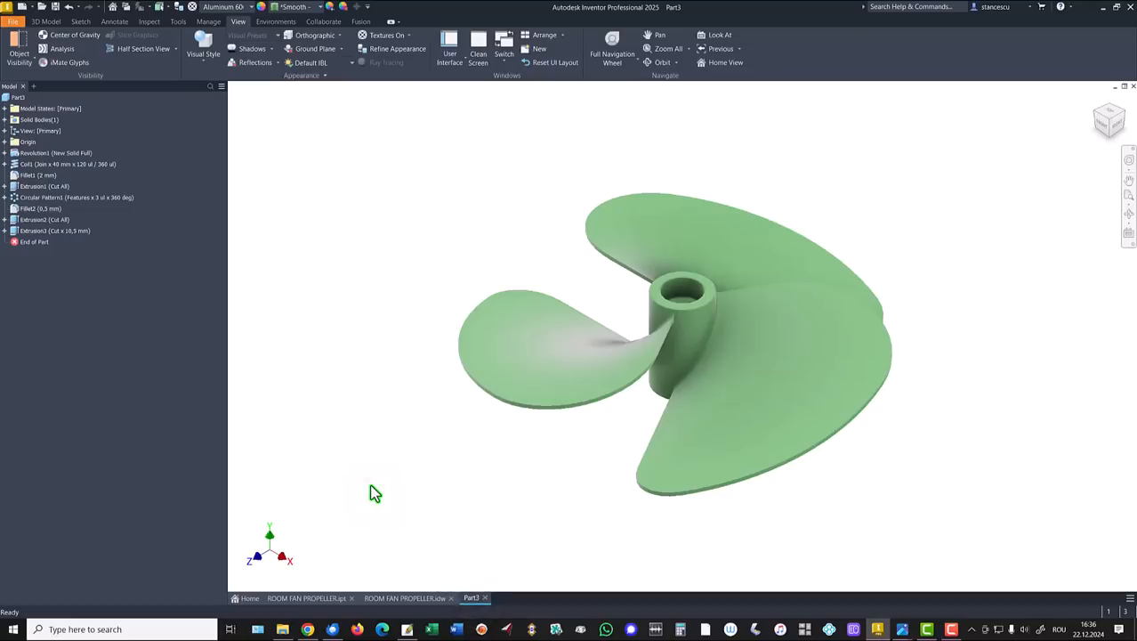